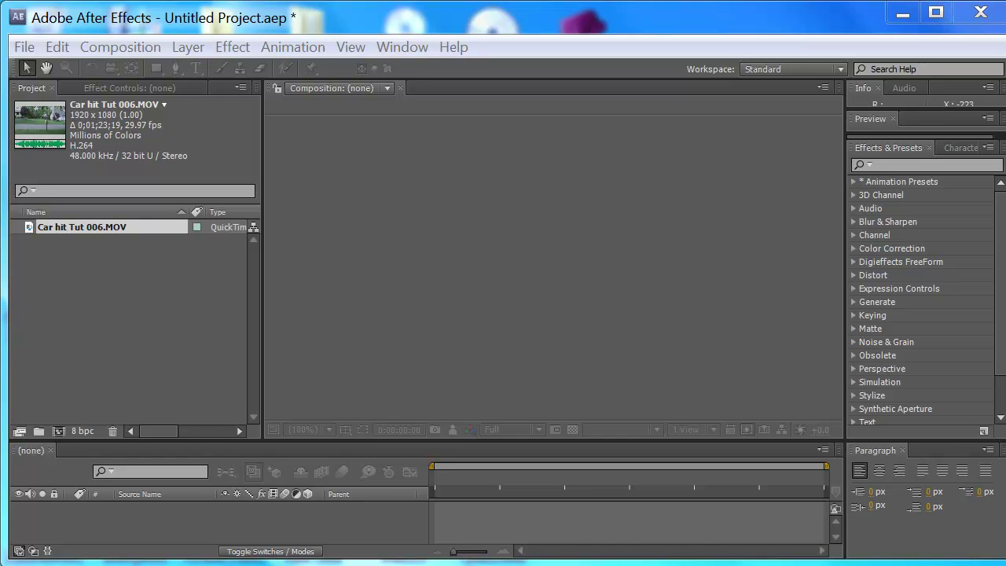
- Create a composition from the Car hit Tut 006.MOV footage
drag(28, 229, 55, 427)
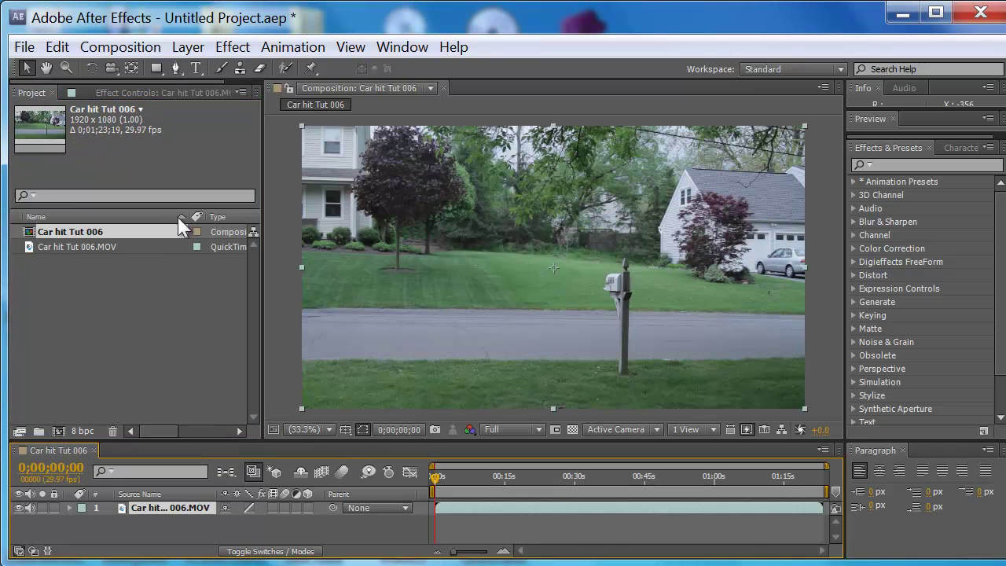
click(25, 47)
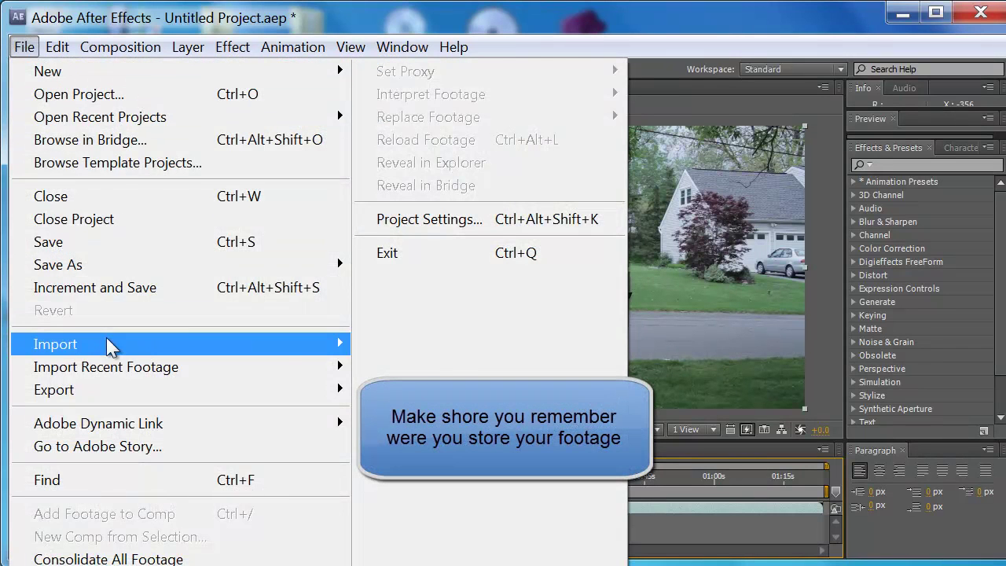
mouse_move(265, 344)
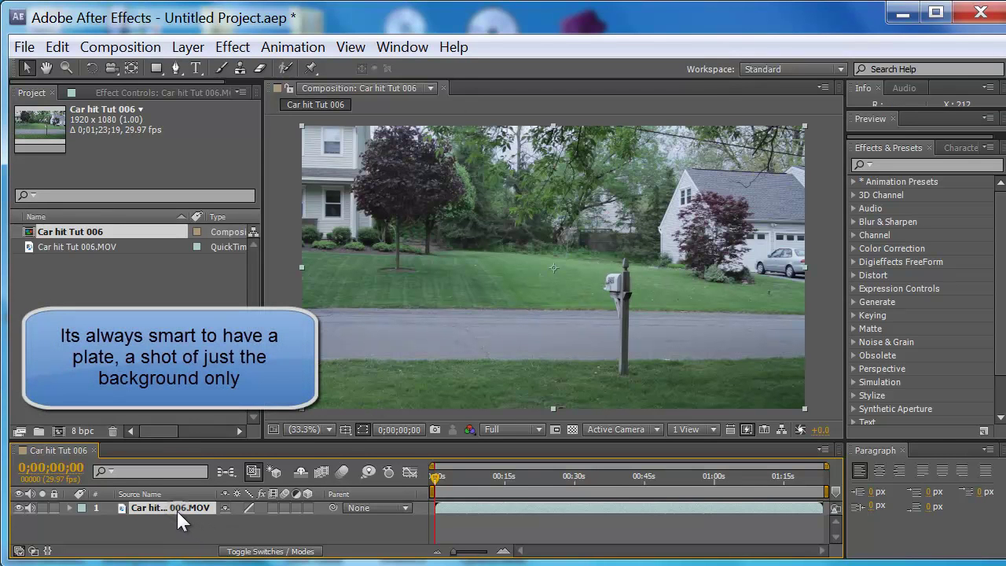
- Split the footage layer at 0;00;00;06 and select the lower of the two layers
key(space)
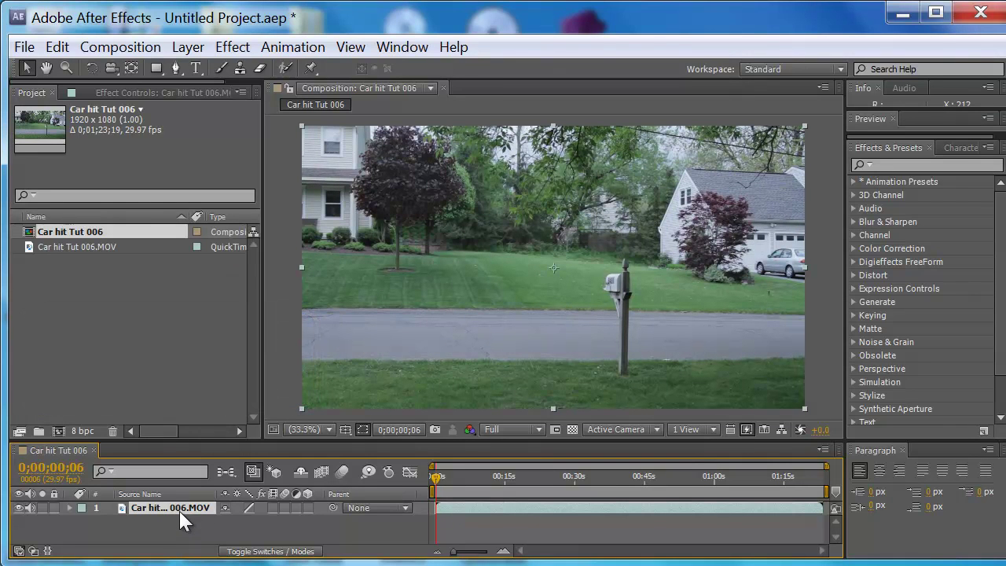
click(57, 47)
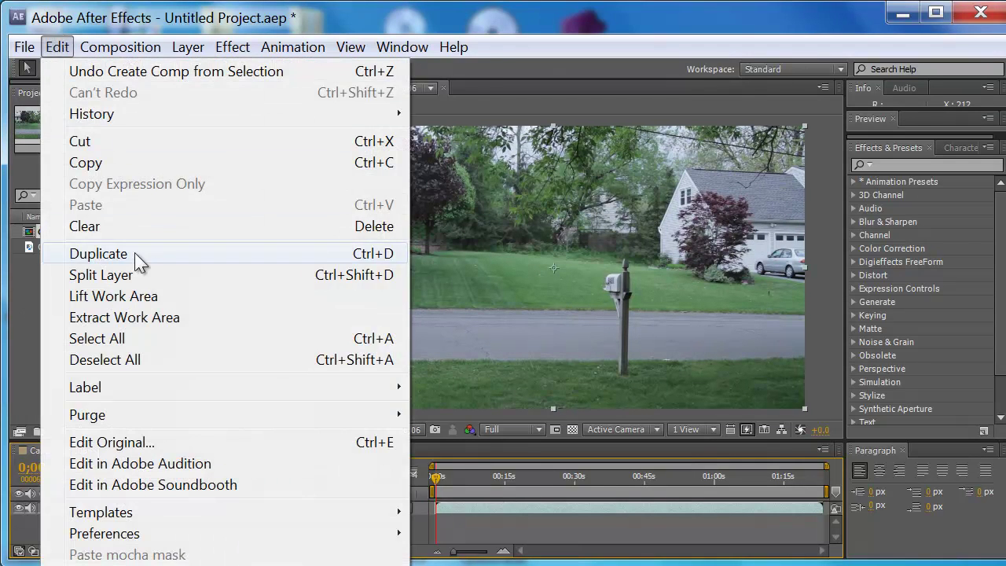
click(144, 275)
click(189, 522)
double_click(188, 523)
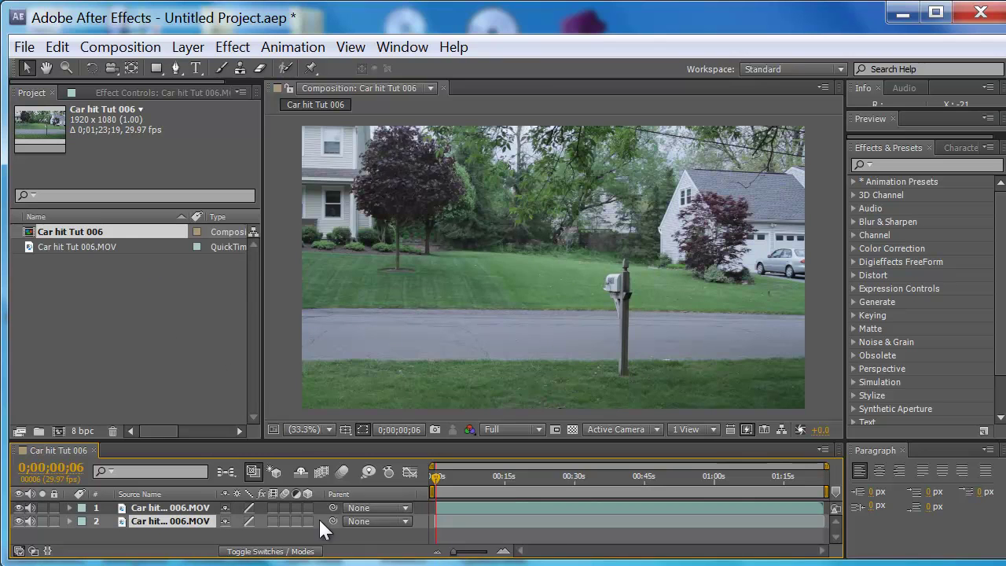
- Freeze the lower footage layer on the empty-street frame and extend it to the end of the composition
right_click(197, 522)
mouse_move(341, 217)
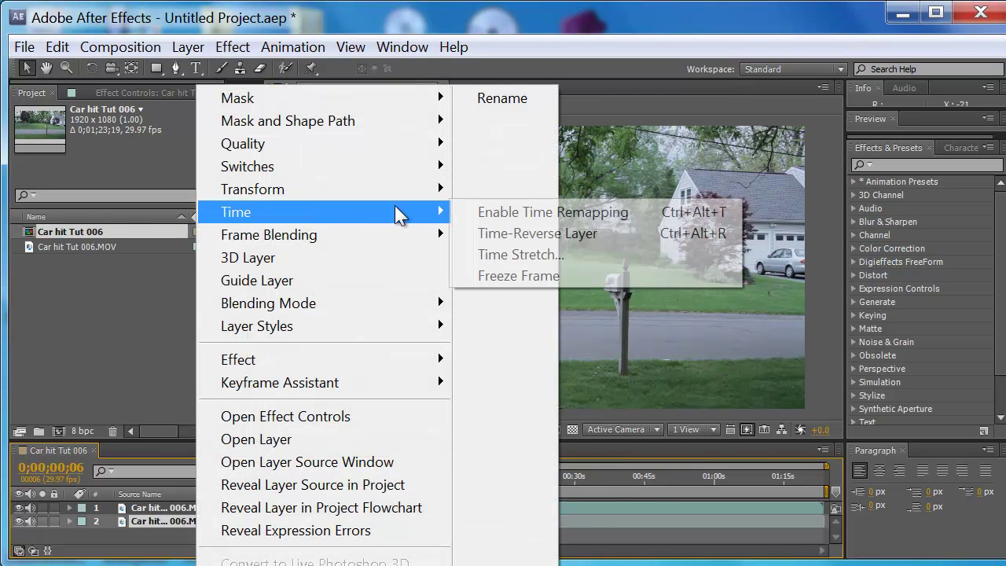
click(539, 276)
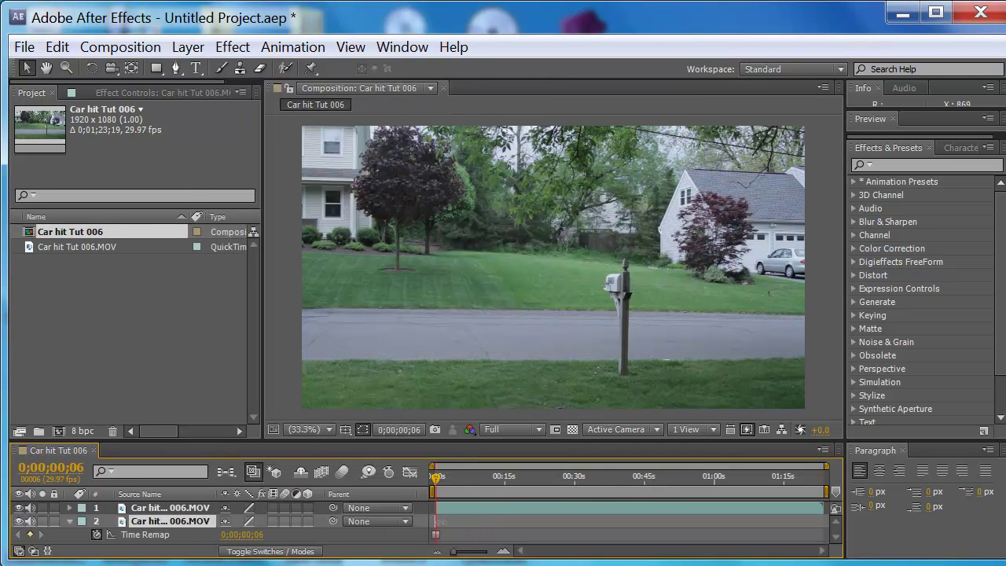
click(441, 521)
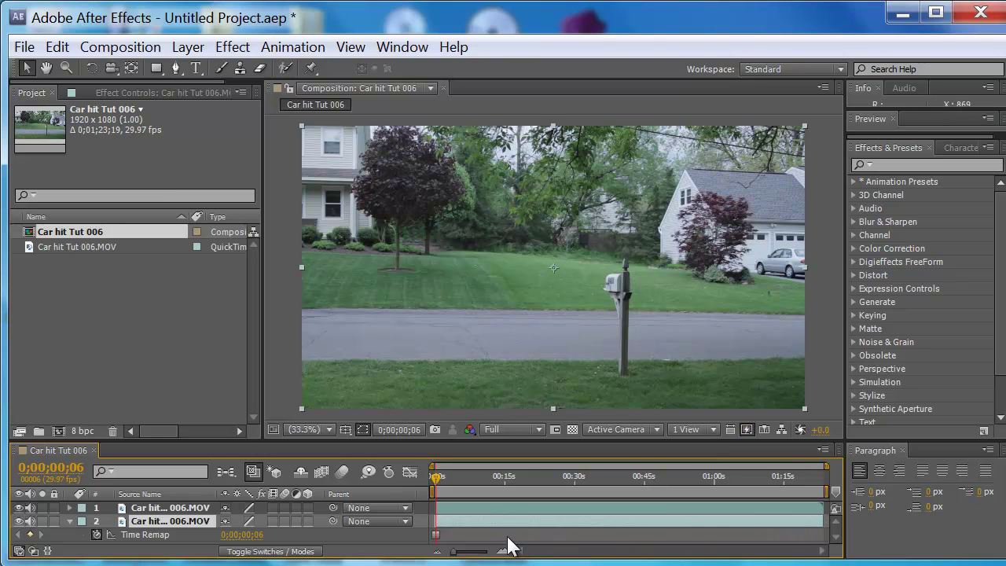
- Split the top footage layer at 0;00;08;05
click(18, 508)
drag(436, 477, 434, 506)
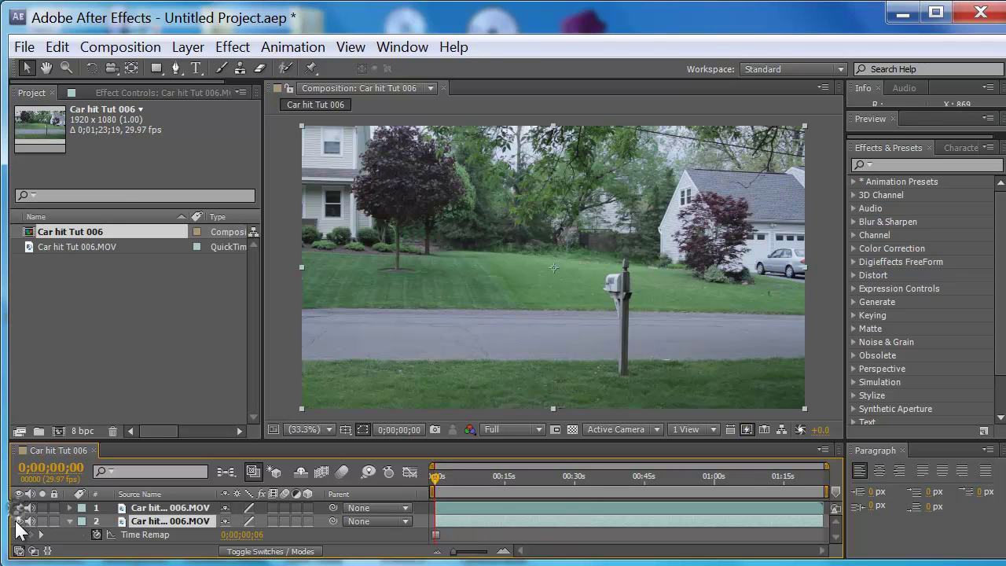
drag(431, 480, 472, 480)
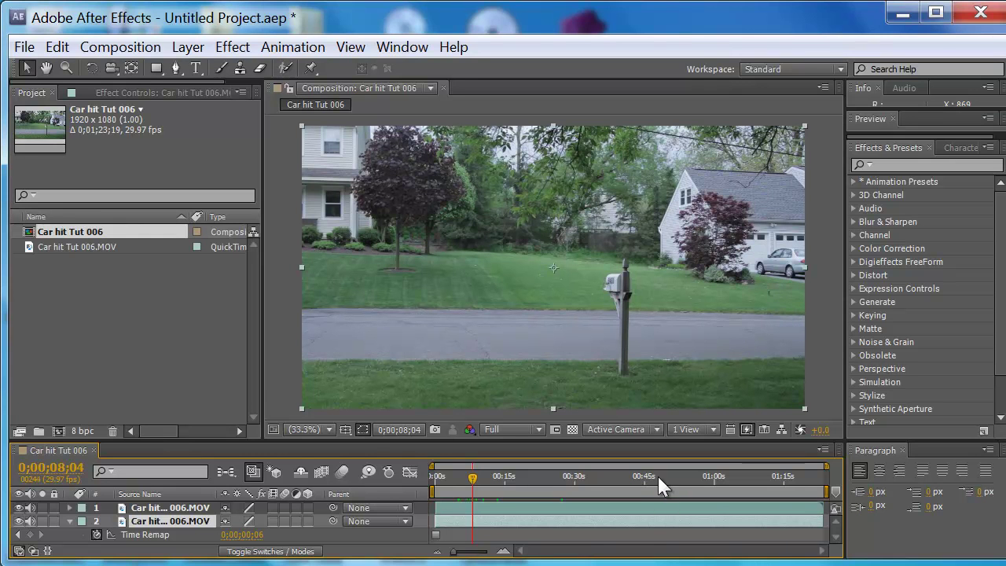
shift+click(176, 509)
click(58, 47)
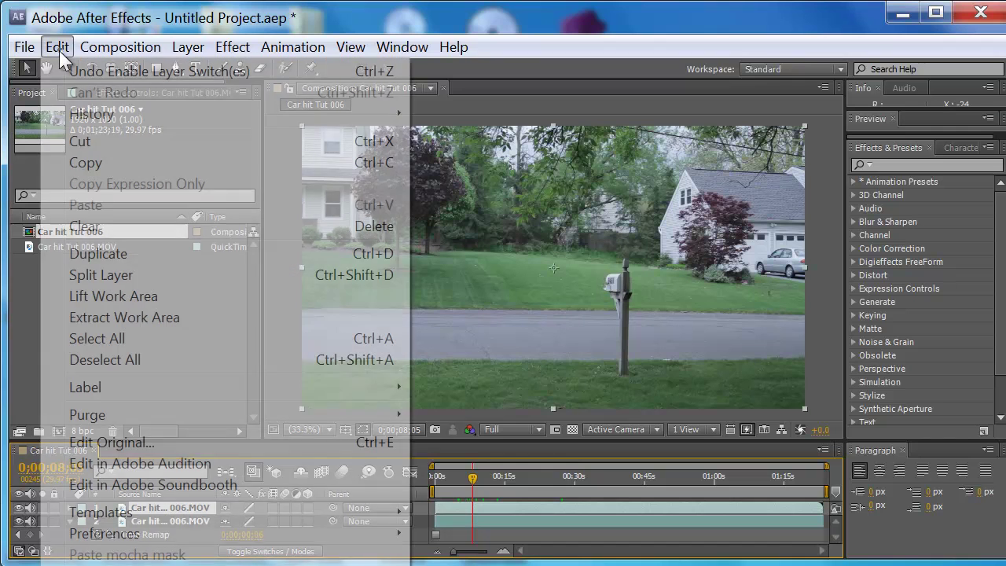
click(114, 277)
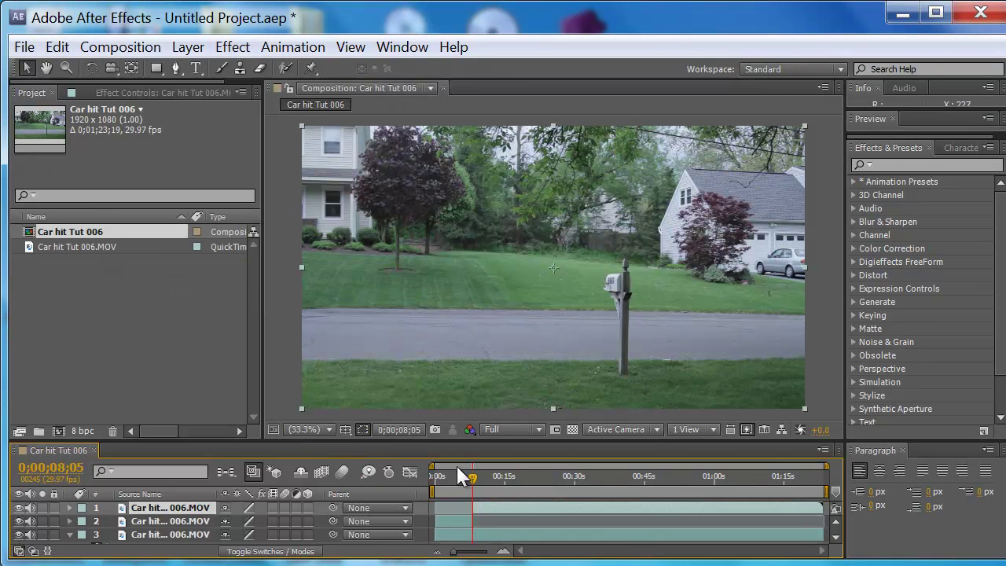
- Trim the start of the second layer, the earlier part of the split footage, to 0;00;06;24
drag(471, 478, 447, 481)
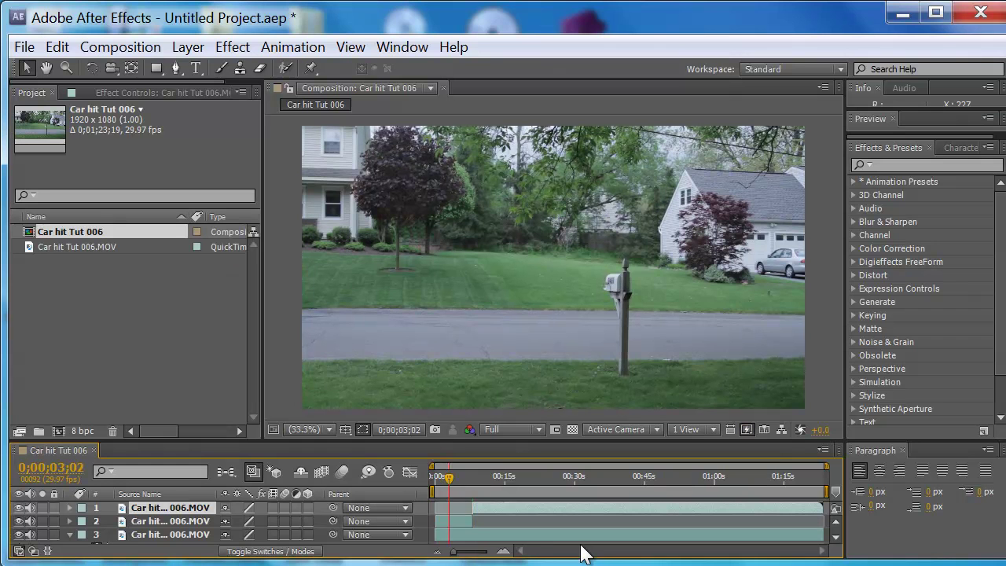
key(space)
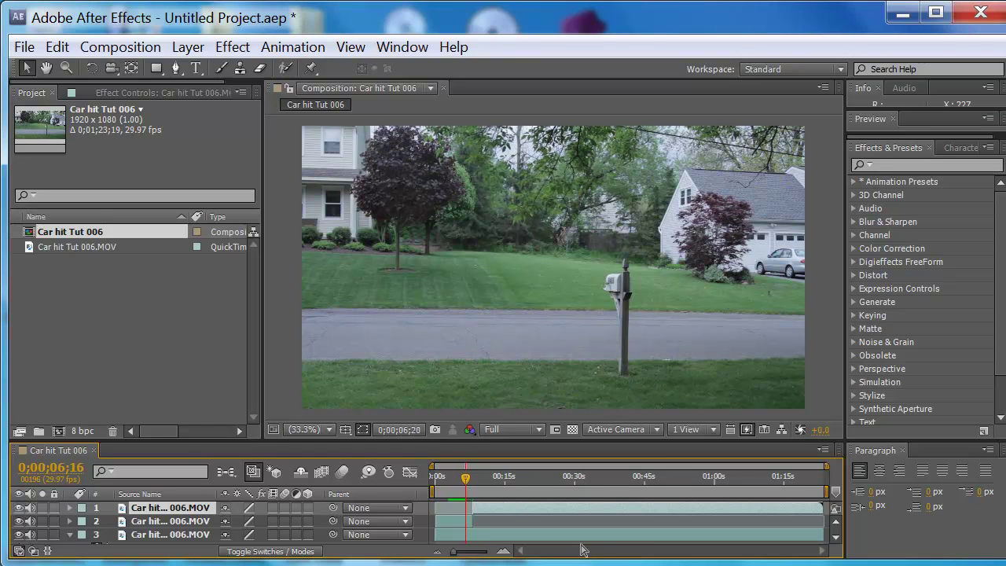
key(Page_Up)
key(Page_Up)
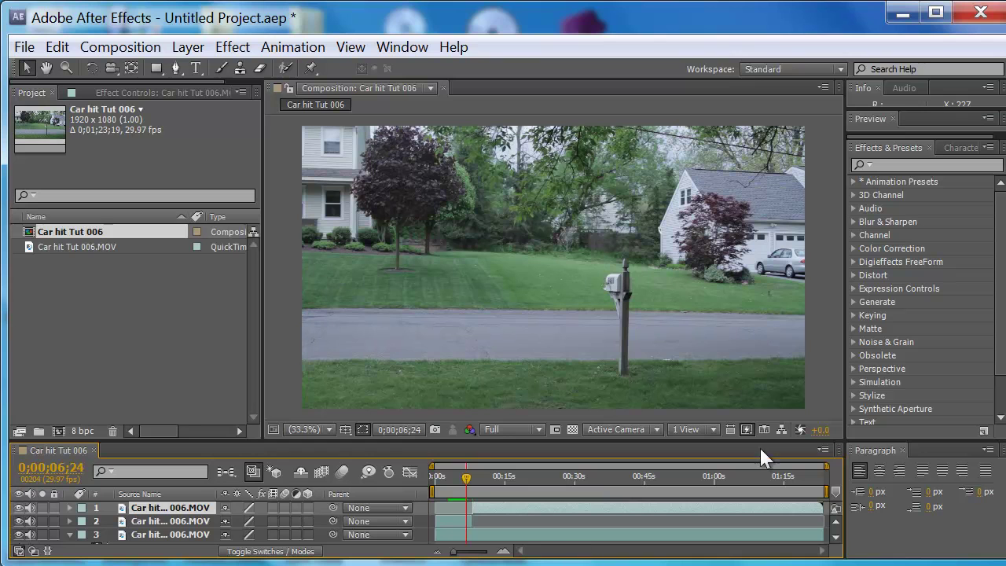
click(192, 520)
key(alt+bracketleft)
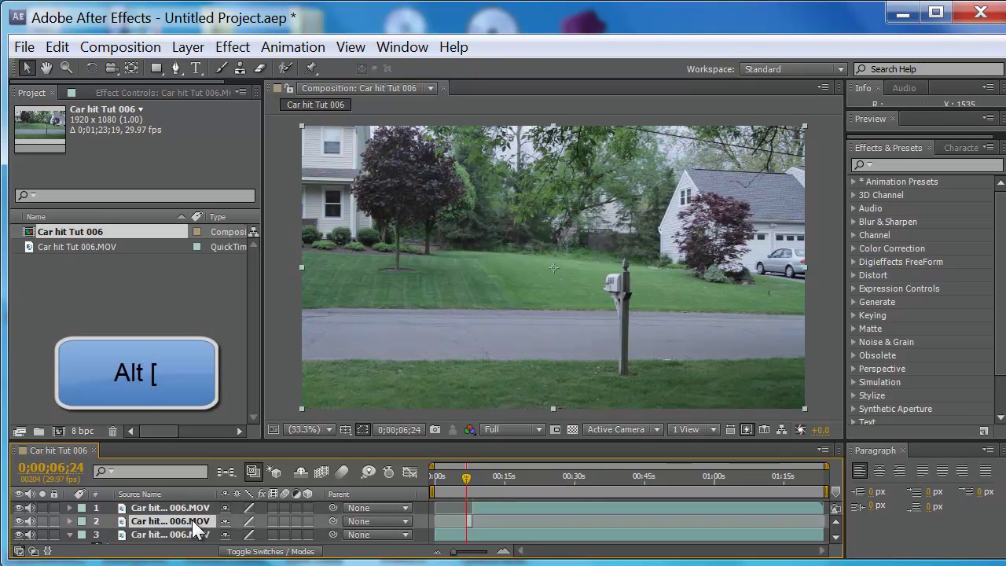
- Slide the top footage layer earlier so it ends at about 26 seconds and the standing man appears at 0;00;08;03
key(space)
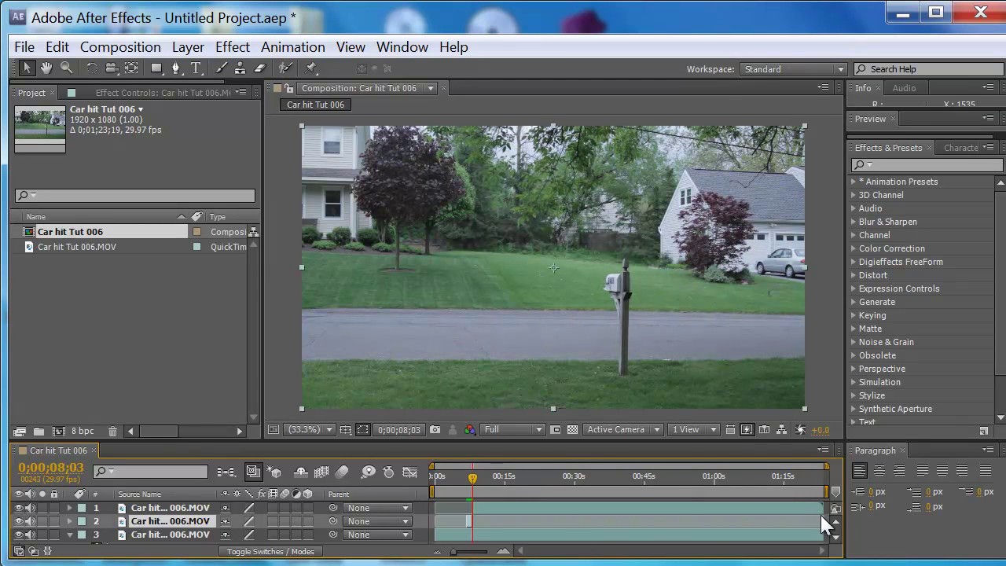
drag(809, 511, 541, 515)
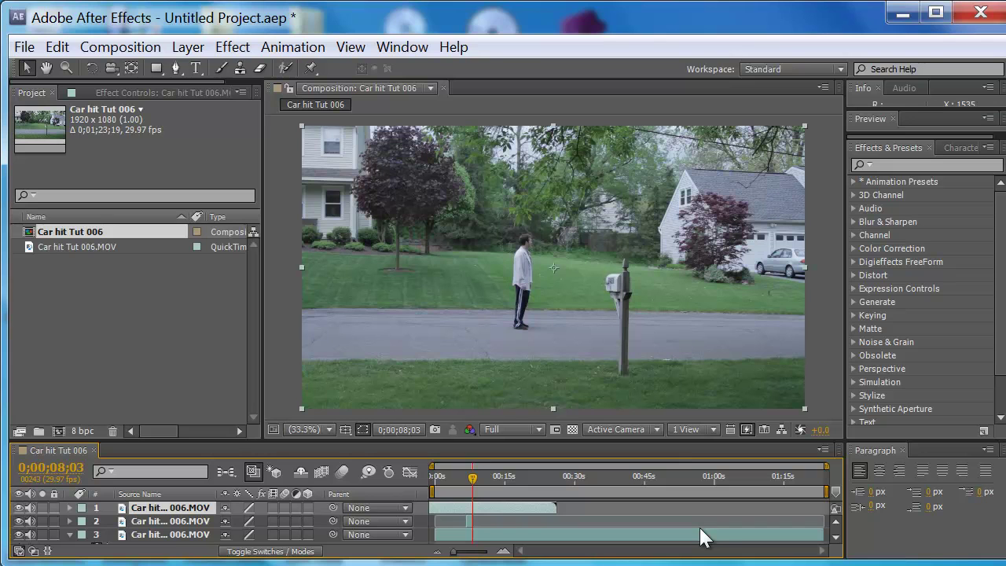
- Step backward through the top layer's frames to examine the man's pose in the road
key(Page_Up)
key(Page_Up)
key(Page_Up)
key(Page_Up)
key(Page_Up)
key(Page_Up)
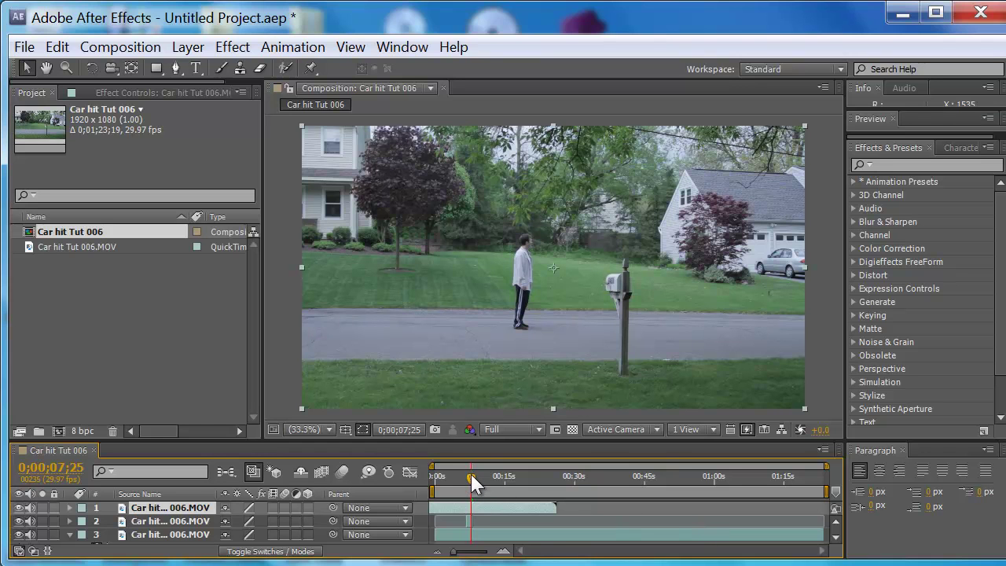
click(470, 474)
drag(470, 473, 466, 474)
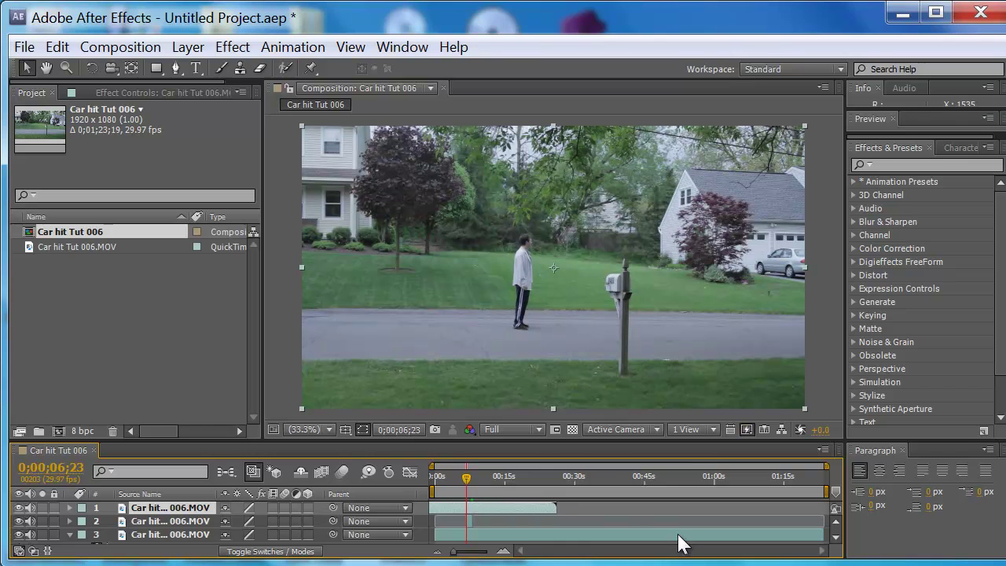
key(Page_Up)
key(Page_Up)
key(Page_Up)
key(Page_Up)
key(Page_Up)
key(Page_Up)
key(Page_Up)
key(Page_Up)
key(Page_Up)
key(Page_Up)
key(Page_Up)
key(Page_Up)
key(Page_Up)
key(Page_Up)
key(Page_Up)
key(Page_Up)
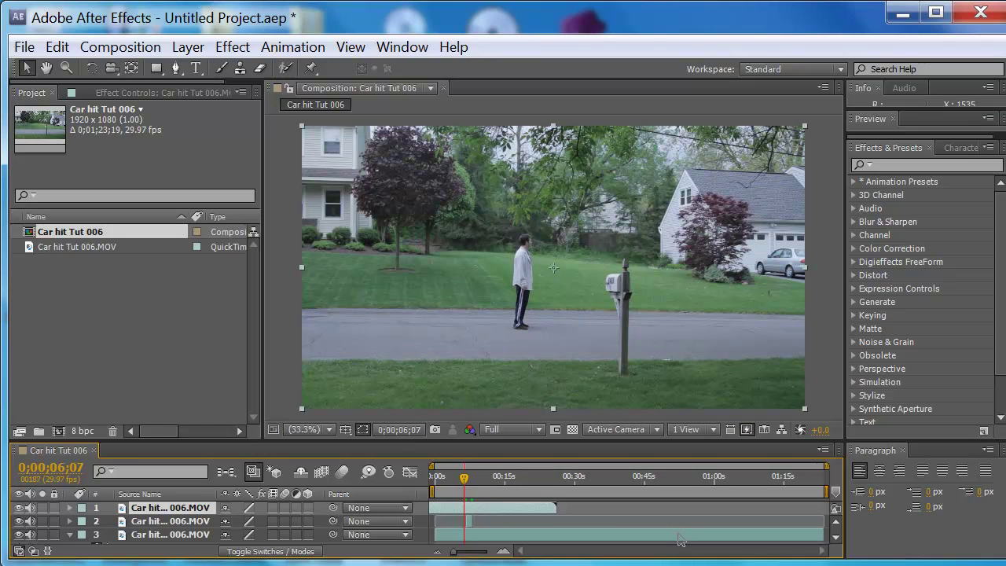
key(Page_Up)
key(Page_Up)
key(Page_Up)
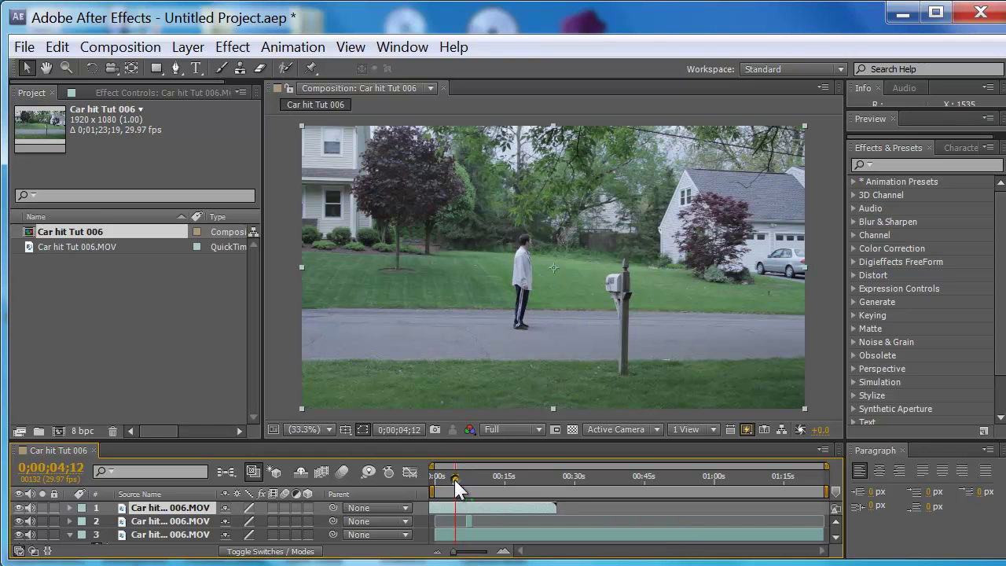
- Enable time remapping on the top layer with the current time at 0;00;05;01
click(454, 479)
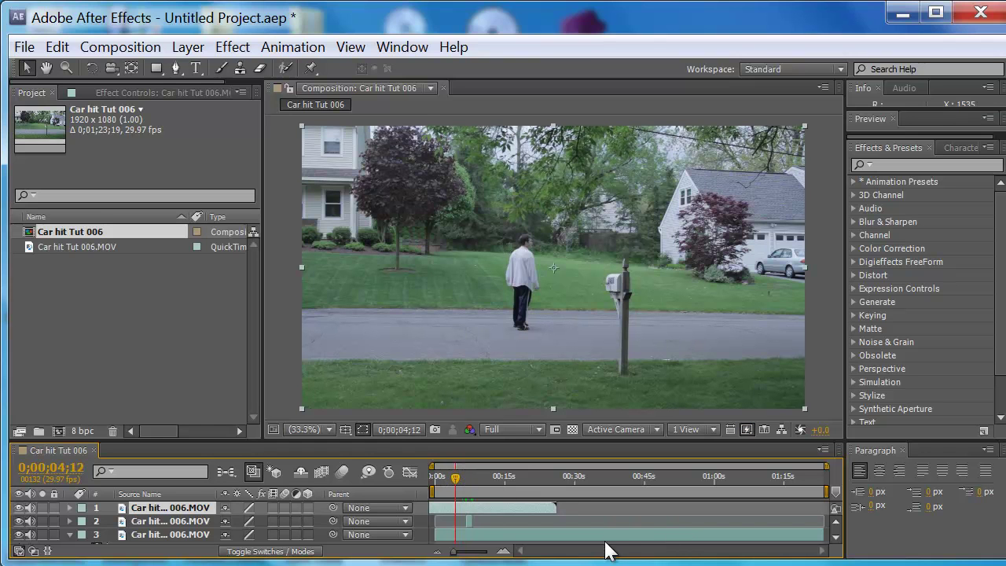
key(Page_Down)
key(Page_Down)
key(Page_Down)
key(Page_Down)
key(Page_Down)
key(Page_Down)
key(Page_Down)
key(Page_Down)
key(Page_Down)
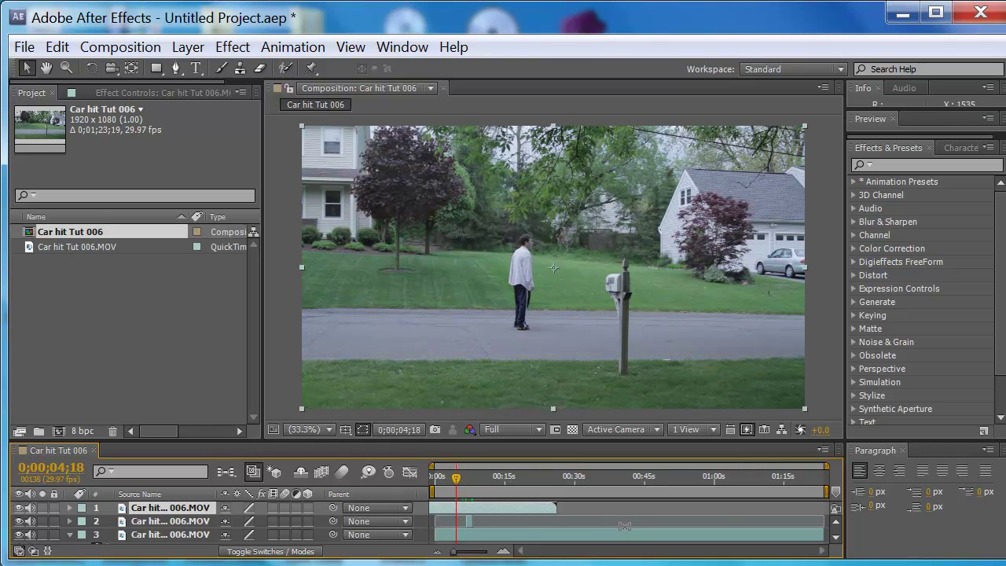
key(Page_Down)
key(Page_Down)
key(Page_Down)
key(Page_Down)
key(Page_Down)
key(Page_Down)
key(Page_Down)
key(Page_Down)
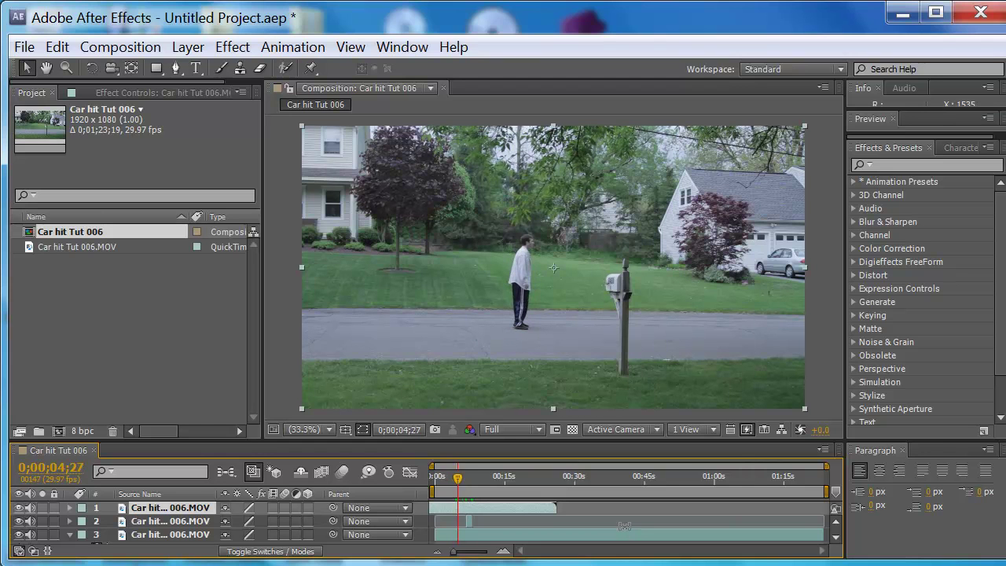
key(Page_Down)
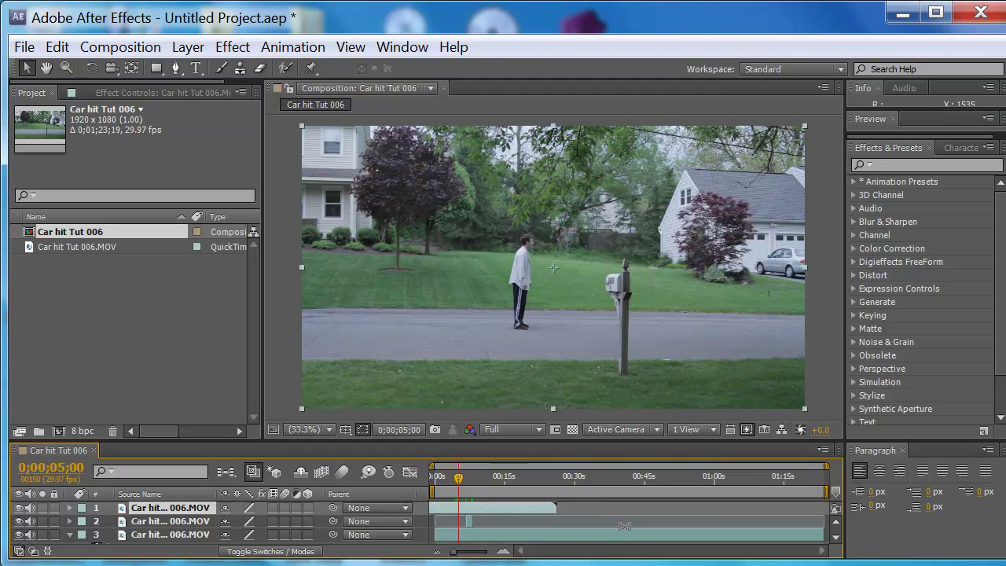
key(Page_Down)
right_click(199, 511)
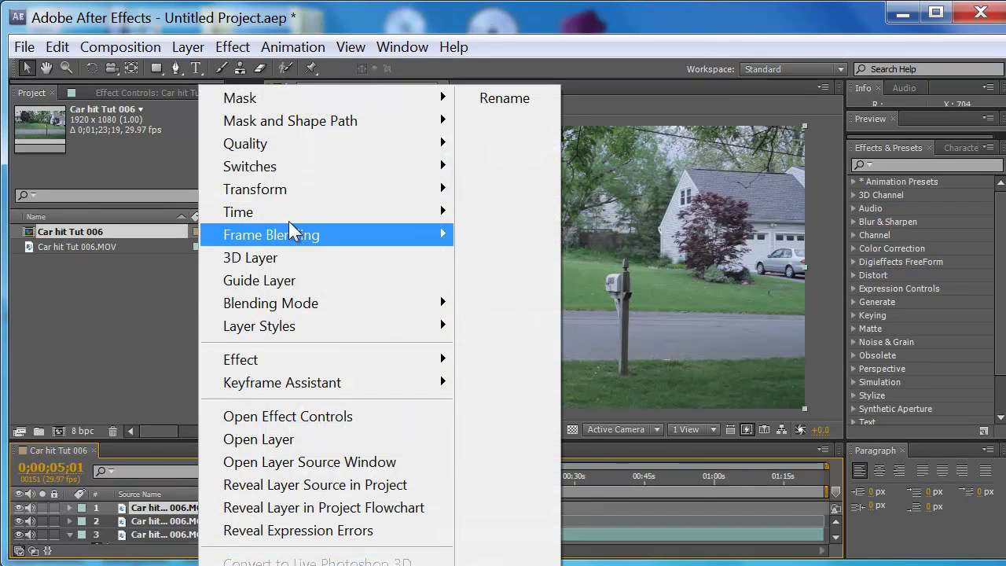
mouse_move(296, 193)
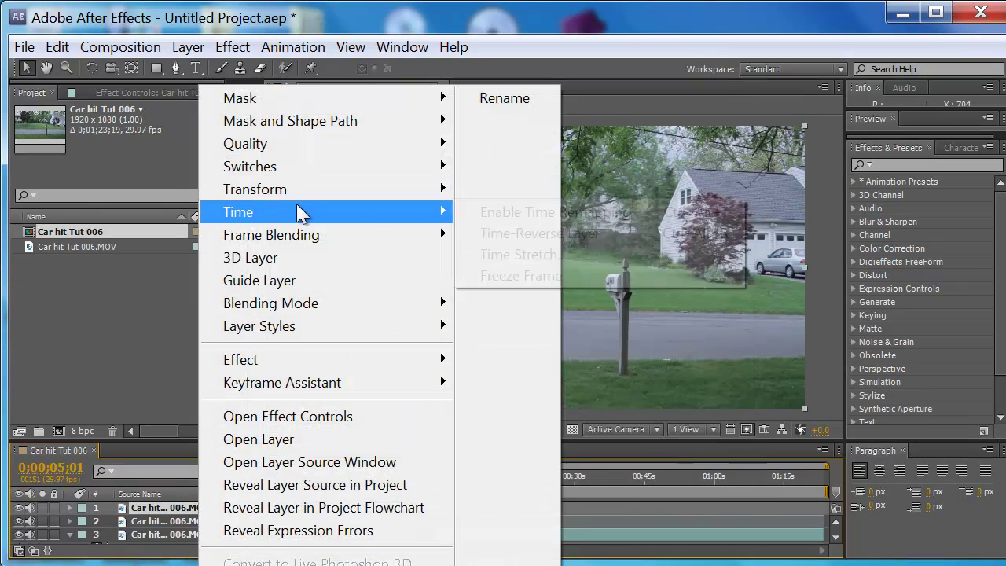
mouse_move(392, 213)
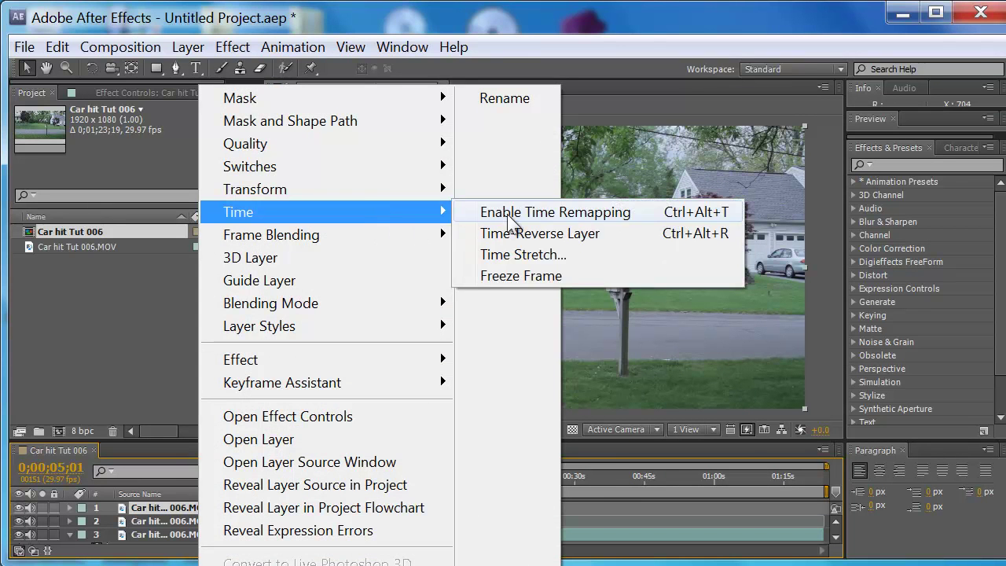
click(506, 211)
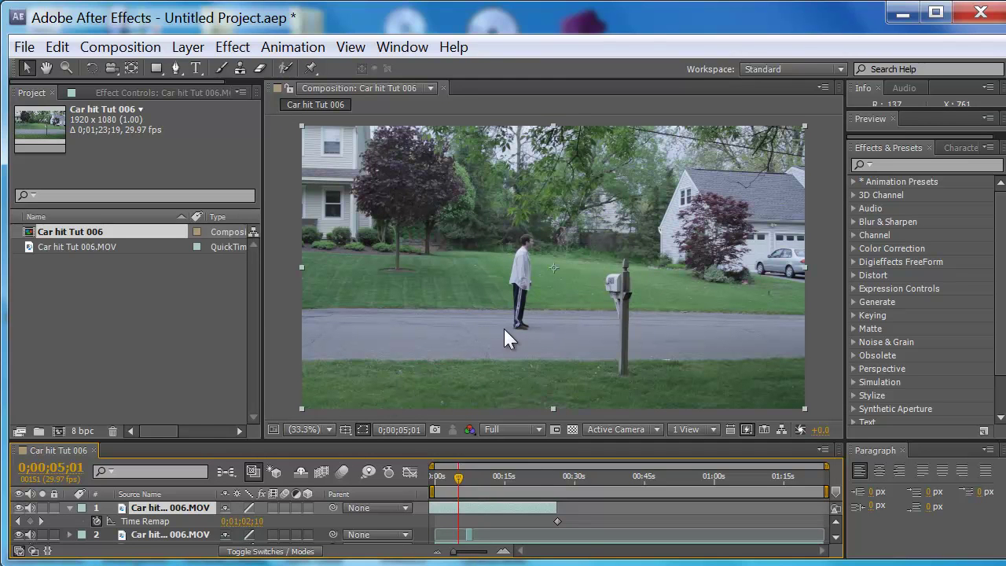
- Add a Time Remap keyframe to the top layer at 0;00;05;01 and convert it to a hold keyframe
click(30, 521)
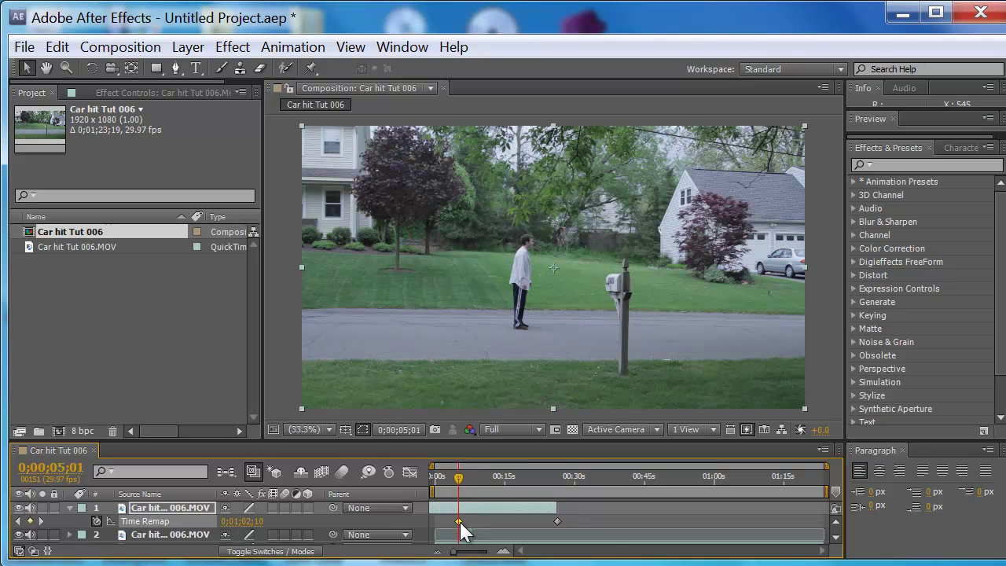
right_click(460, 522)
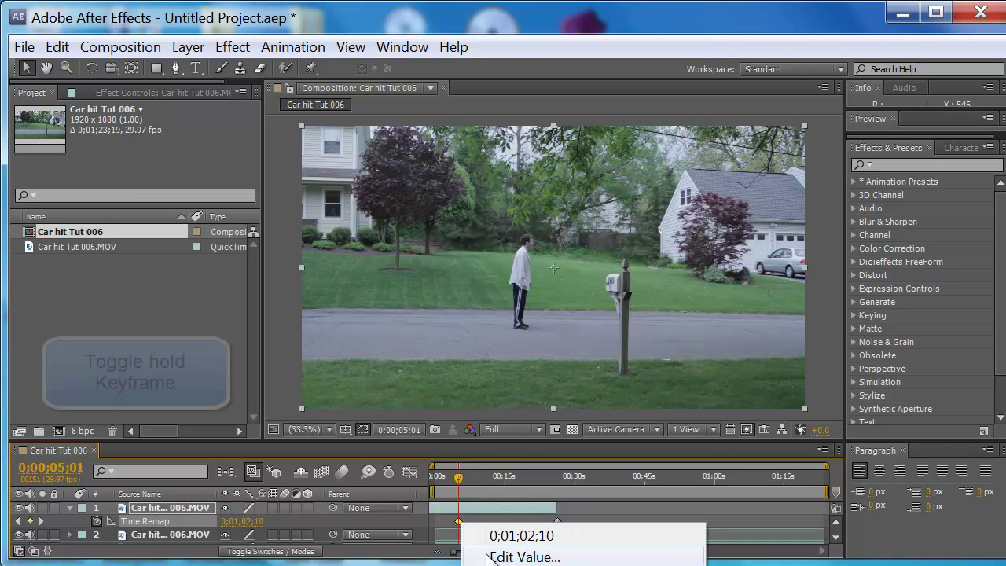
key(ctrl+alt+h)
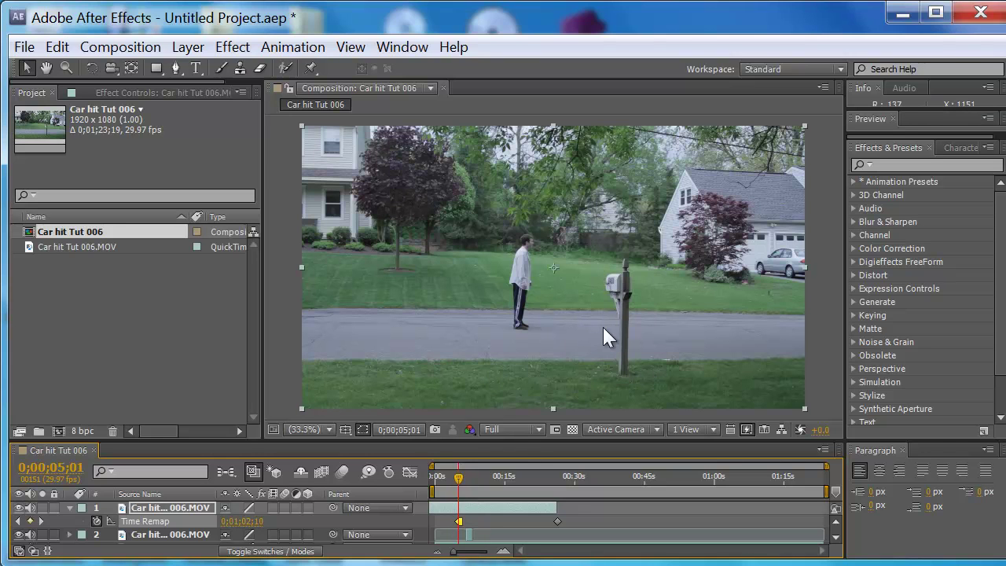
key(Page_Up)
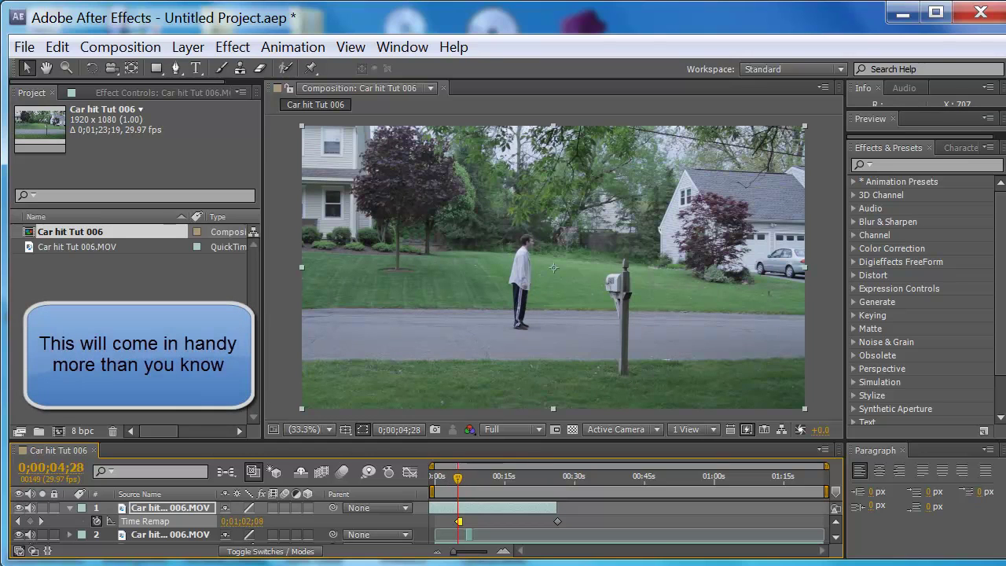
- Step forward through the top layer past the hold keyframe to 0;00;05;22 to check that the man stays frozen
key(Page_Down)
key(Page_Down)
key(Page_Down)
key(Page_Down)
key(Page_Down)
key(Page_Down)
drag(495, 474, 463, 507)
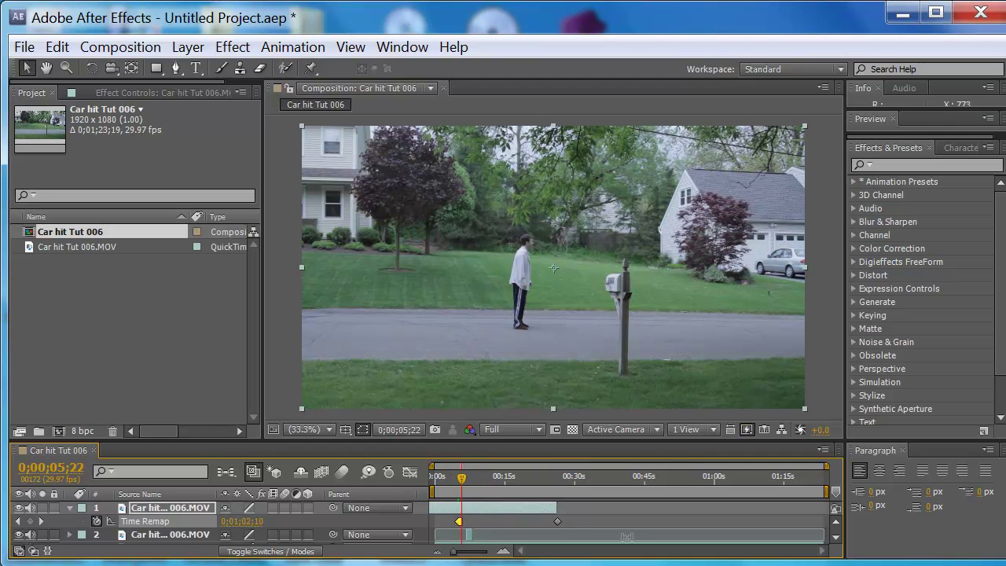
- Step backward frame by frame to the hold keyframe at 0;00;05;01, examining the man's pose
key(Page_Up)
key(Page_Up)
key(Page_Up)
key(Page_Up)
key(Page_Up)
key(Page_Up)
key(Page_Up)
key(Page_Up)
key(Page_Up)
key(Page_Up)
key(Page_Up)
key(Page_Up)
key(Page_Up)
key(Page_Up)
key(Page_Up)
key(Page_Up)
key(Page_Up)
key(Page_Down)
- Try out numbered composition markers 1, 2, 3 and 5 at 0;00;05;01, and delete the remaining marker
key(shift+1)
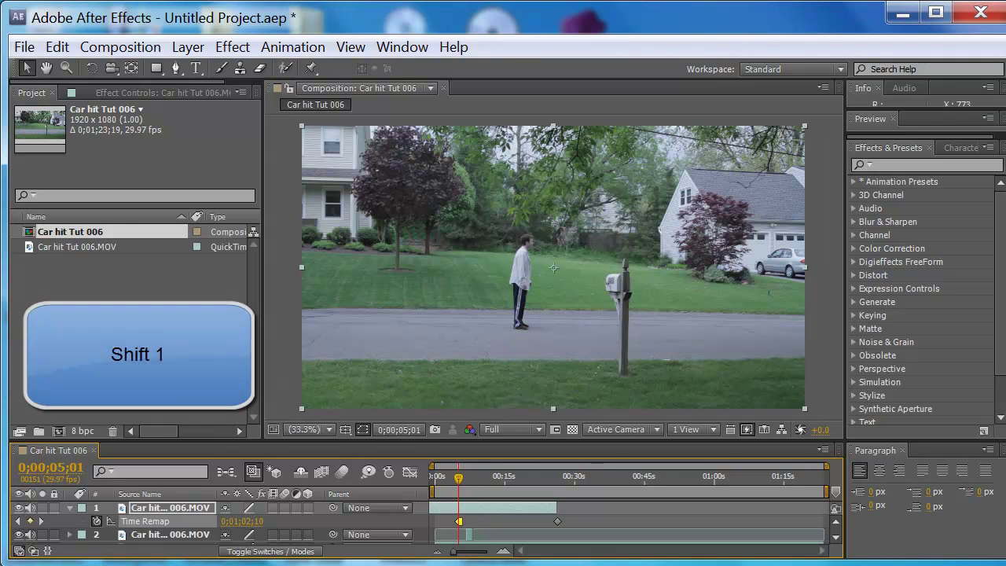
key(shift+2)
key(shift+3)
key(shift+1)
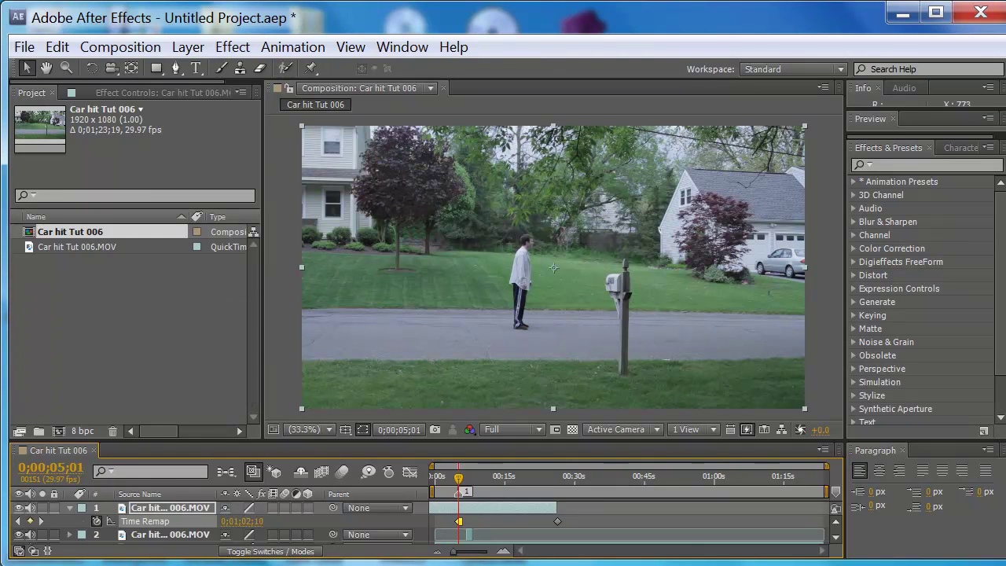
key(shift+5)
right_click(459, 493)
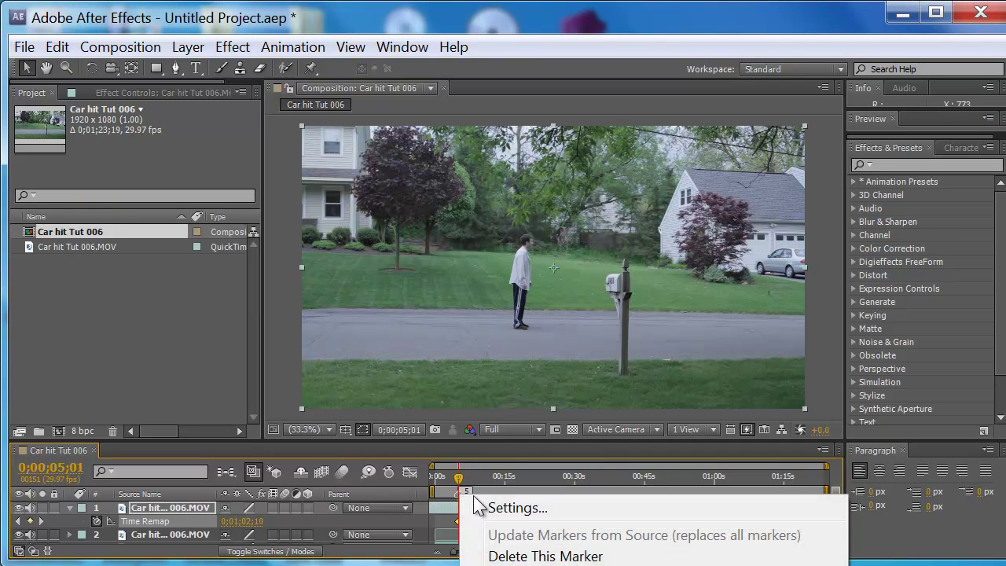
click(524, 556)
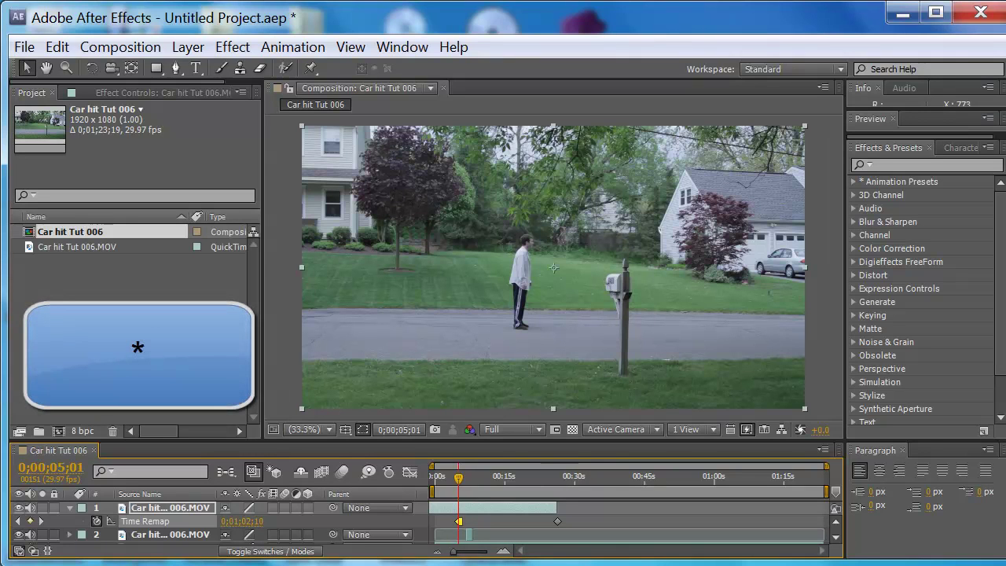
- Try a layer marker on the top layer at 0;00;05;01, delete it and collapse the layer's properties
key(F2)
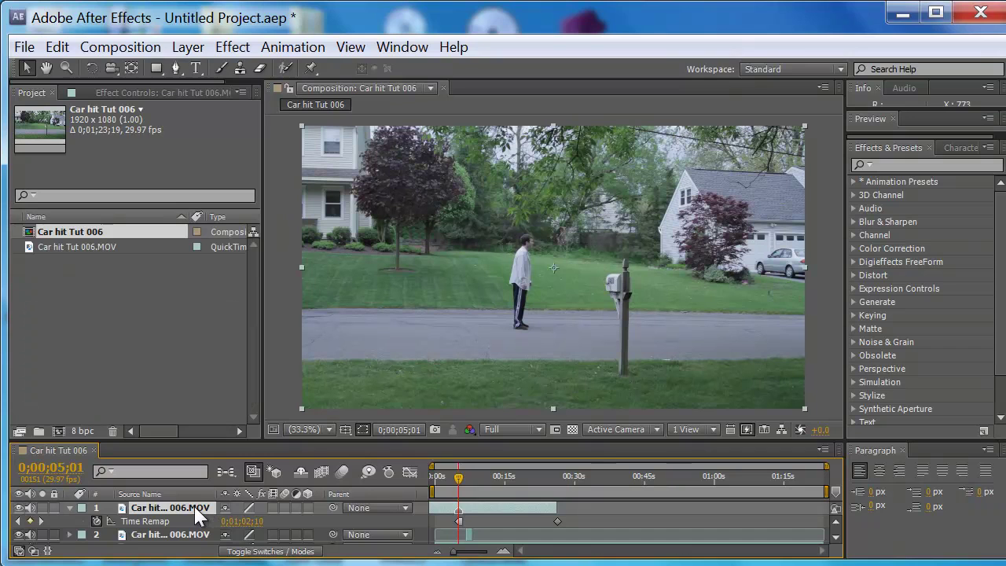
right_click(458, 509)
click(531, 563)
click(69, 508)
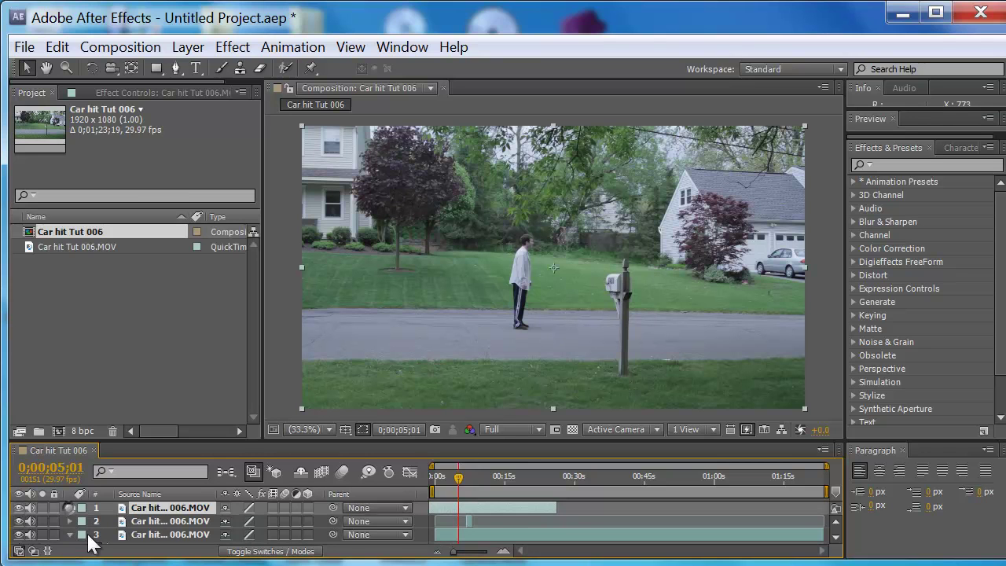
- Lower the top layer's opacity to 53% so the car footage beneath can be aligned with the man
click(176, 520)
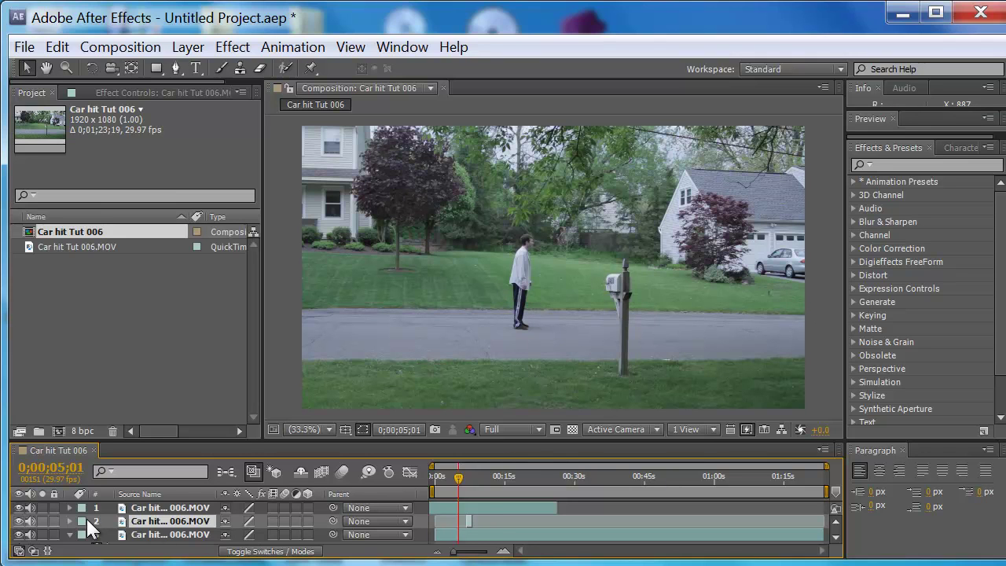
click(164, 512)
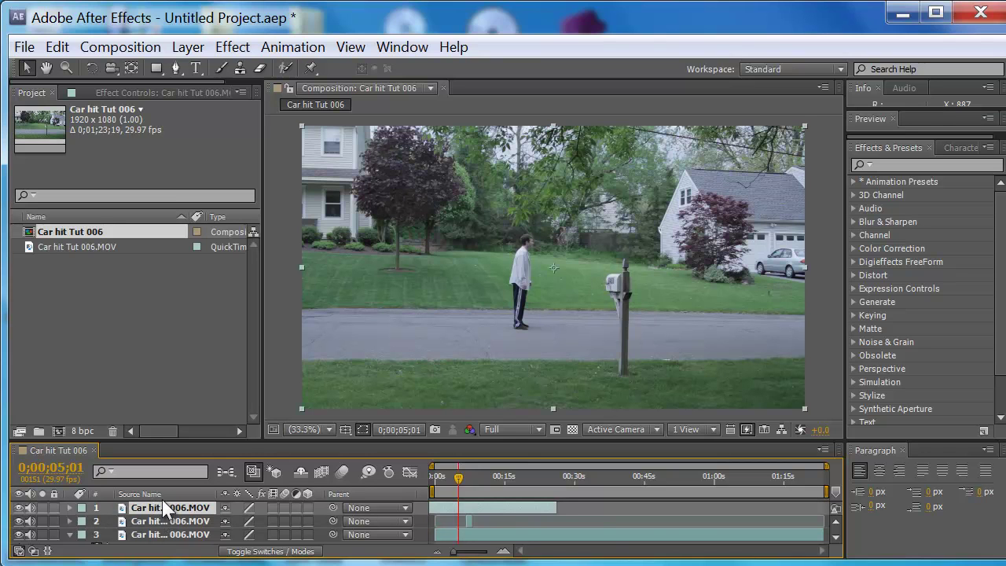
key(t)
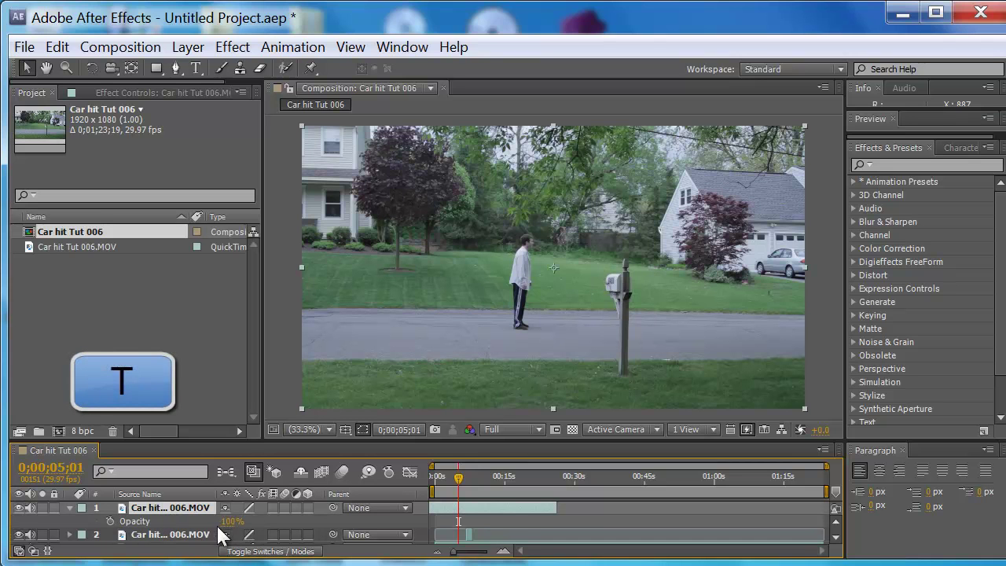
drag(230, 520, 200, 533)
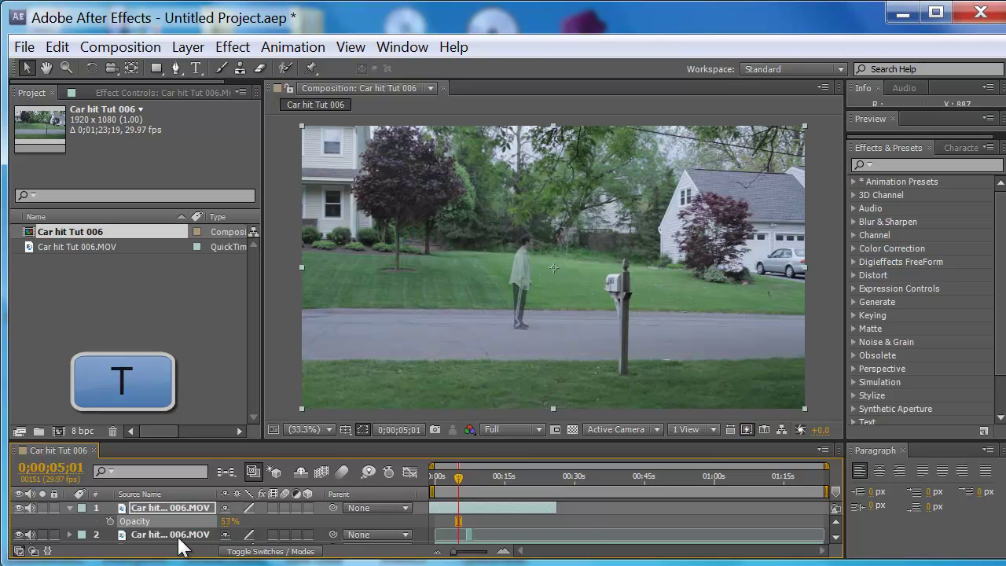
- Slide the second layer's car clip earlier until the car's front bumper is just short of the man at 0;00;05;01
click(180, 535)
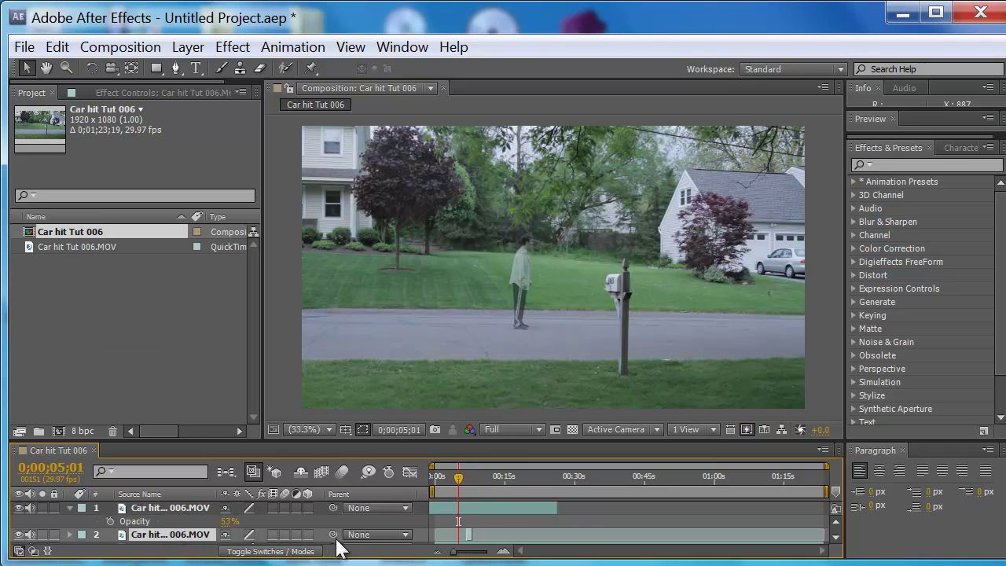
drag(455, 553, 480, 552)
drag(594, 546, 554, 545)
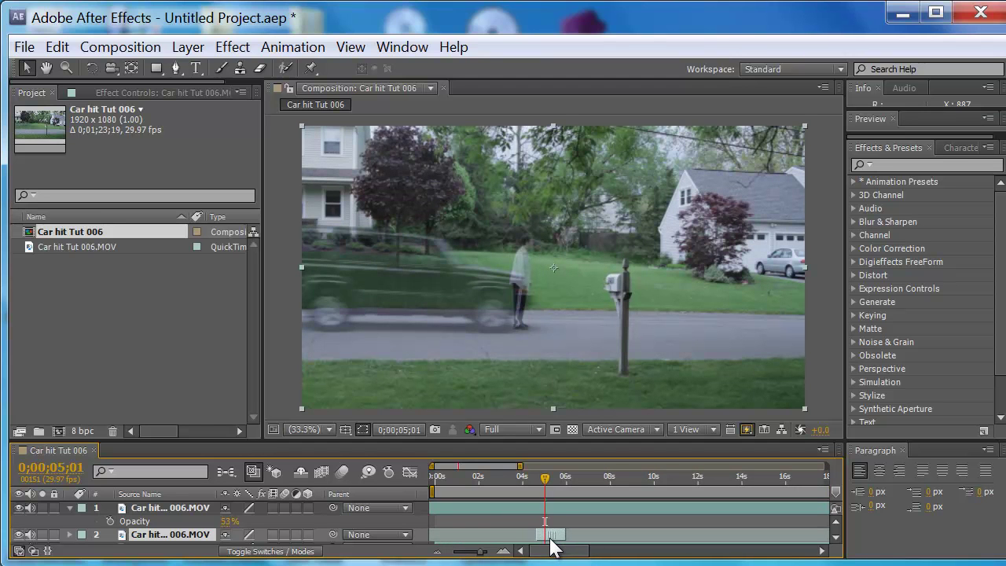
drag(478, 551, 461, 520)
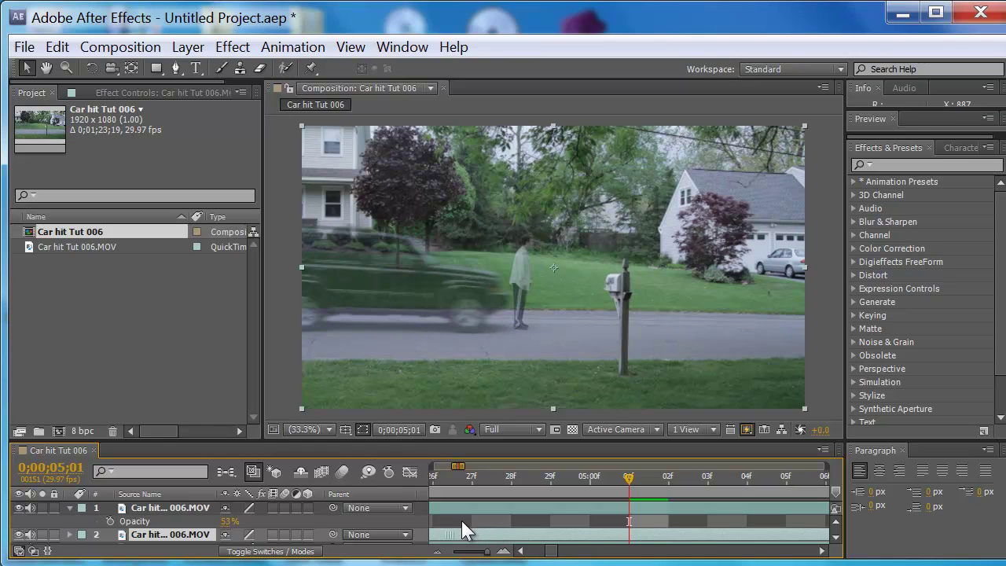
drag(532, 546, 492, 558)
drag(487, 556, 518, 547)
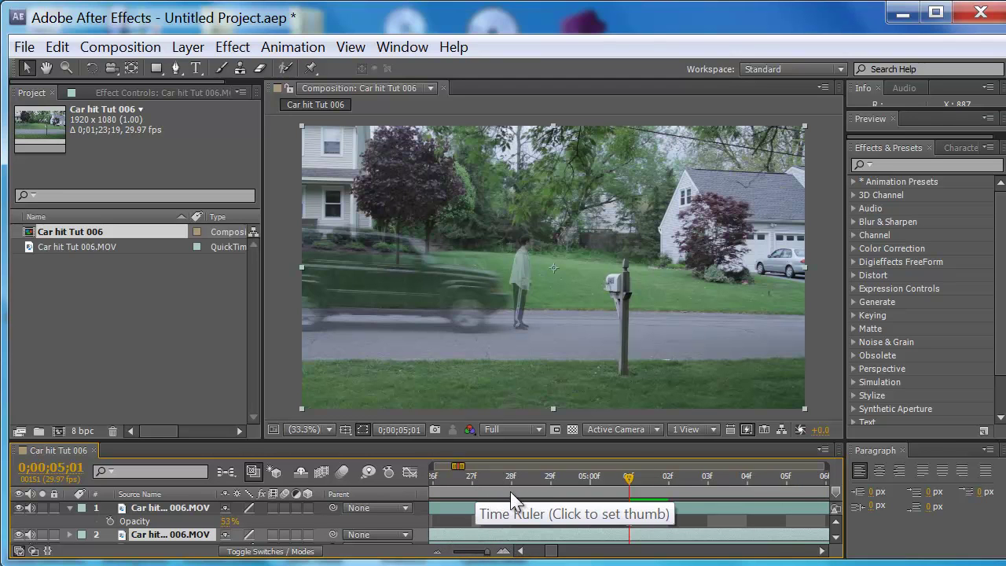
drag(487, 555, 451, 553)
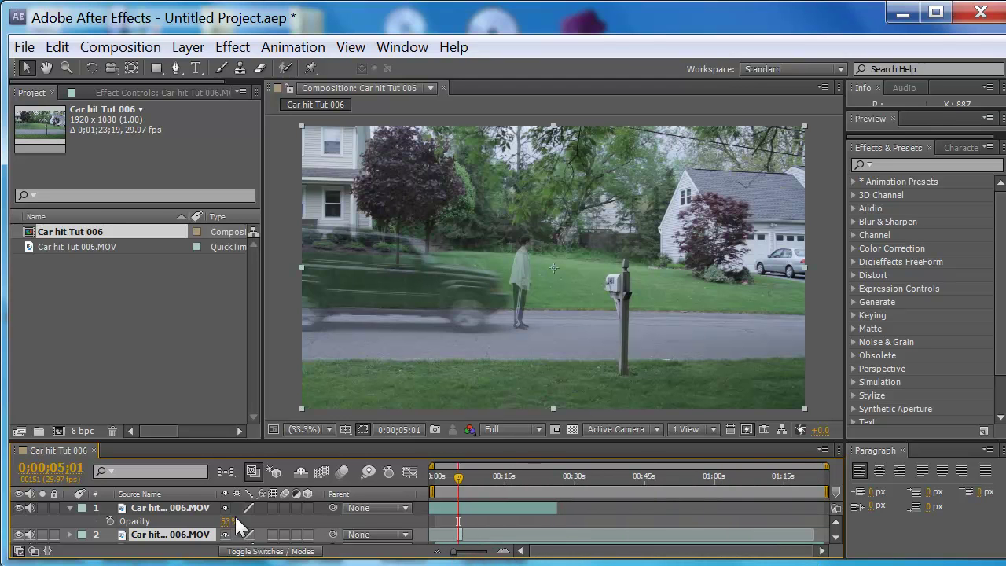
- Restore the top layer's opacity to 100% and collapse its properties
drag(226, 522, 262, 522)
click(142, 509)
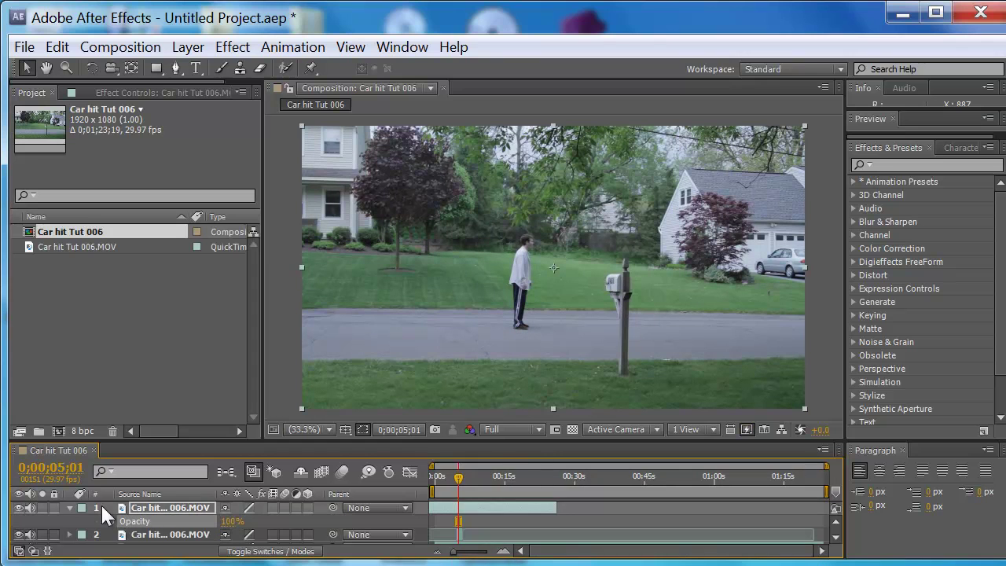
click(69, 508)
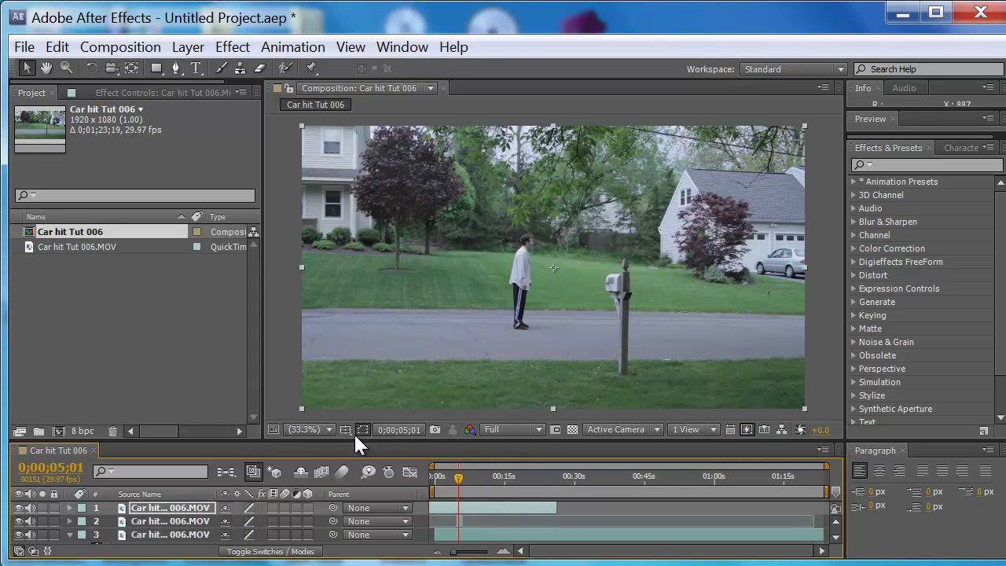
- Select the top layer and frame the man's figure down to his shoes at 100% magnification for masking
click(328, 429)
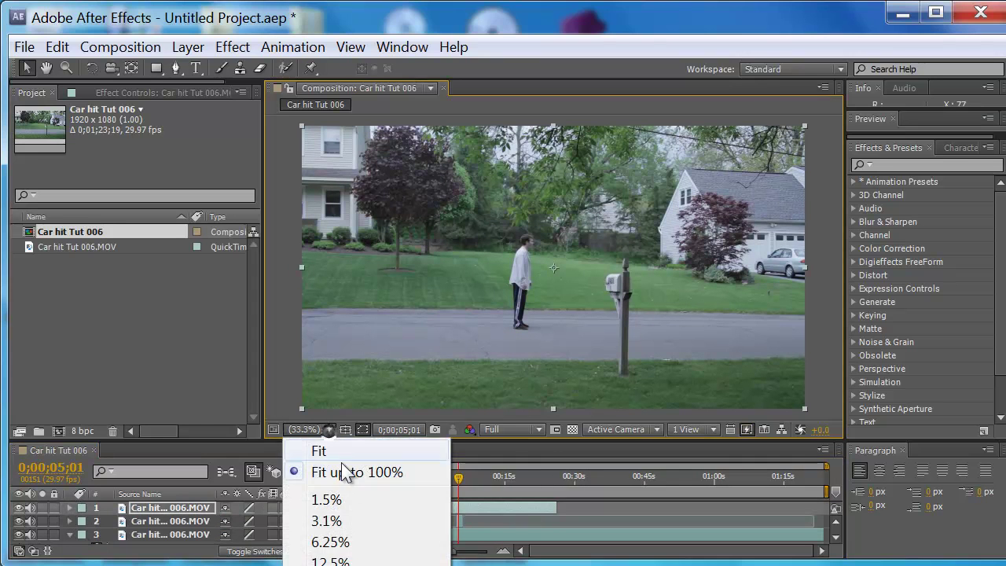
click(345, 558)
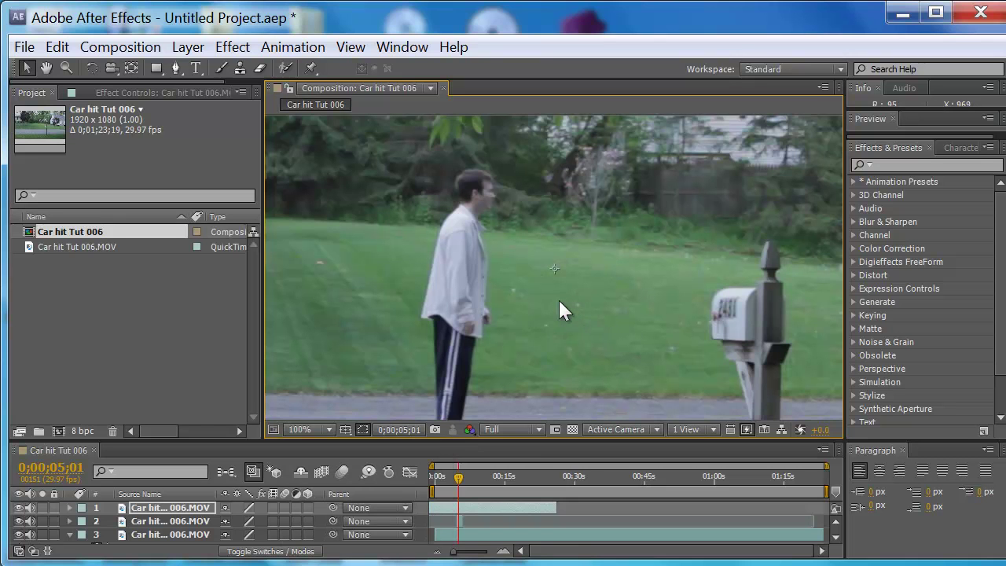
drag(425, 418, 504, 390)
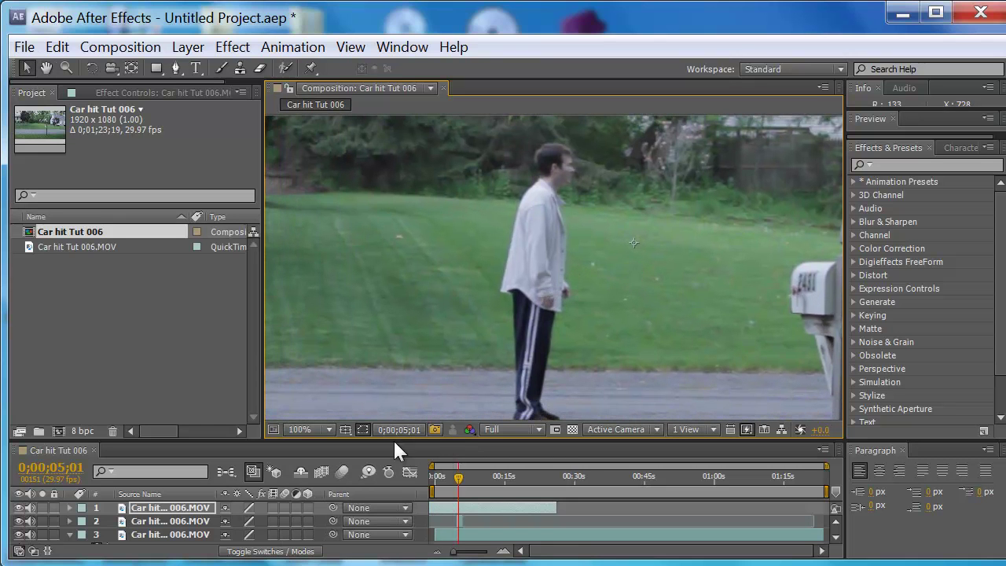
click(184, 508)
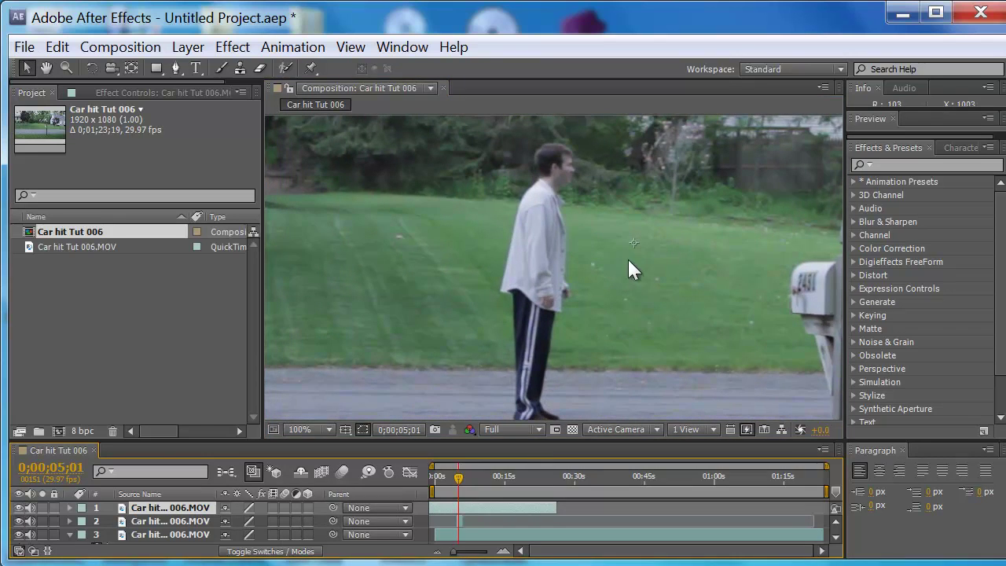
key(space)
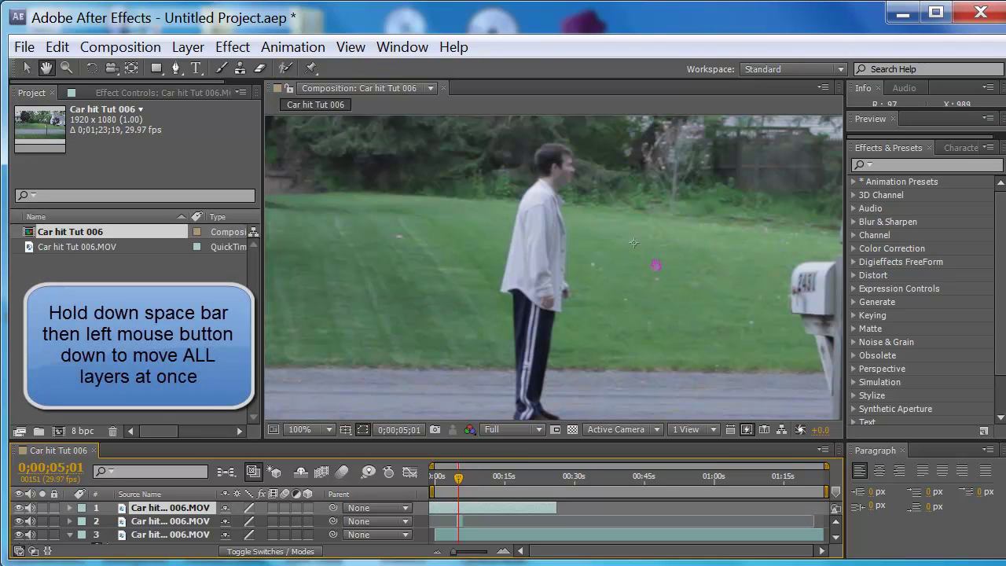
drag(633, 242, 646, 220)
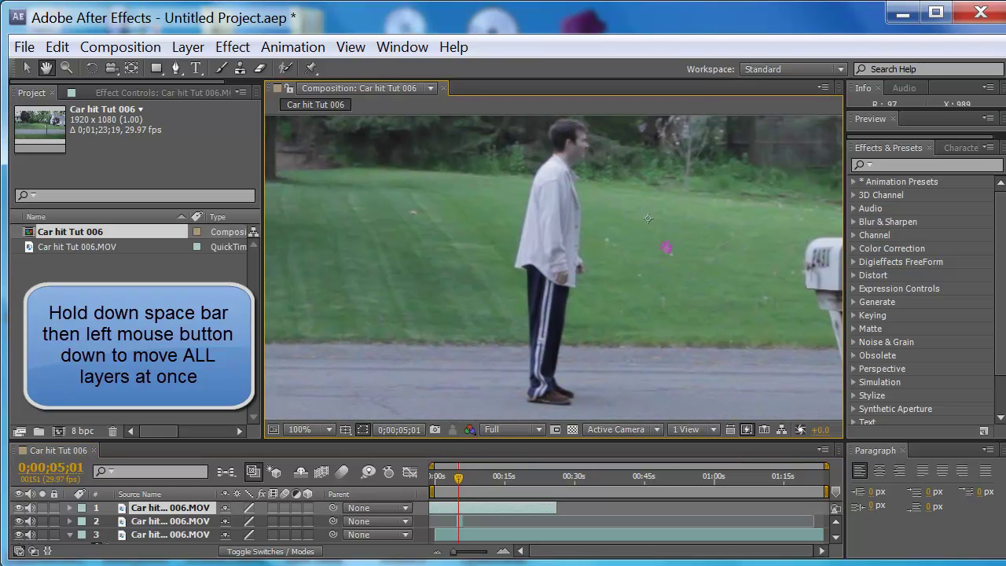
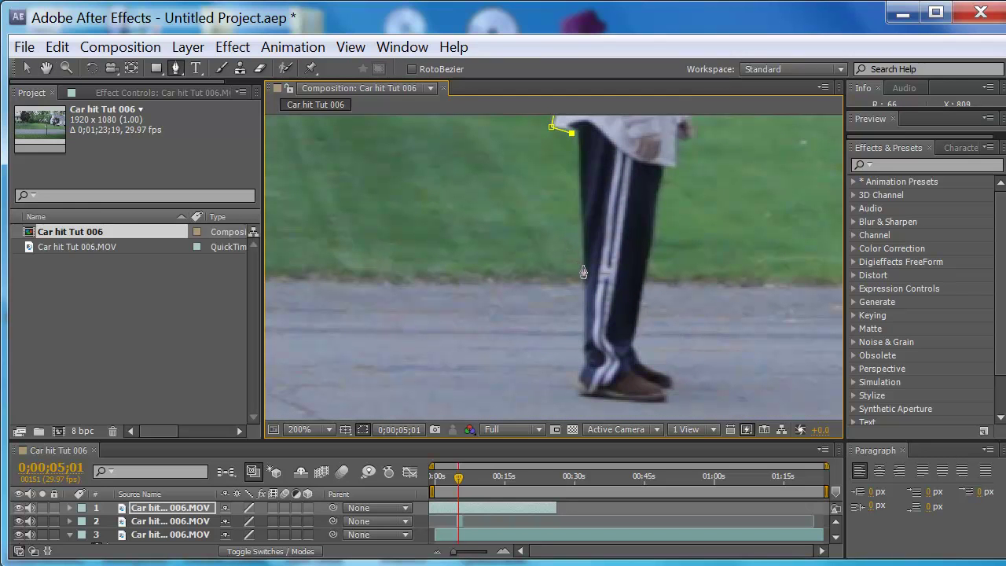
- Continue the Pen tool mask on the top layer down the back of the man's trousers and along his shoe sole
click(579, 213)
drag(583, 268, 582, 291)
click(582, 346)
drag(580, 371, 603, 396)
click(576, 392)
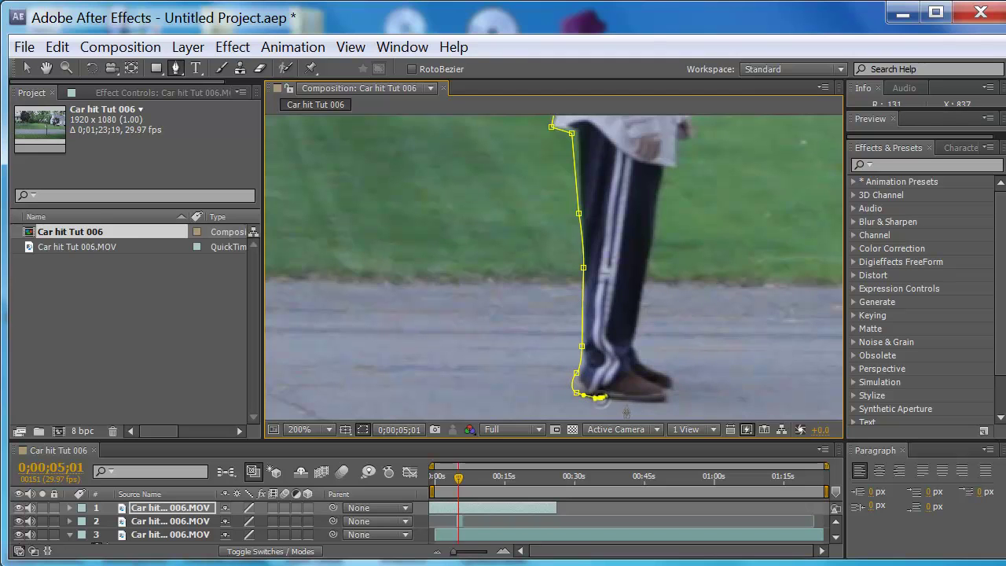
click(635, 399)
click(664, 401)
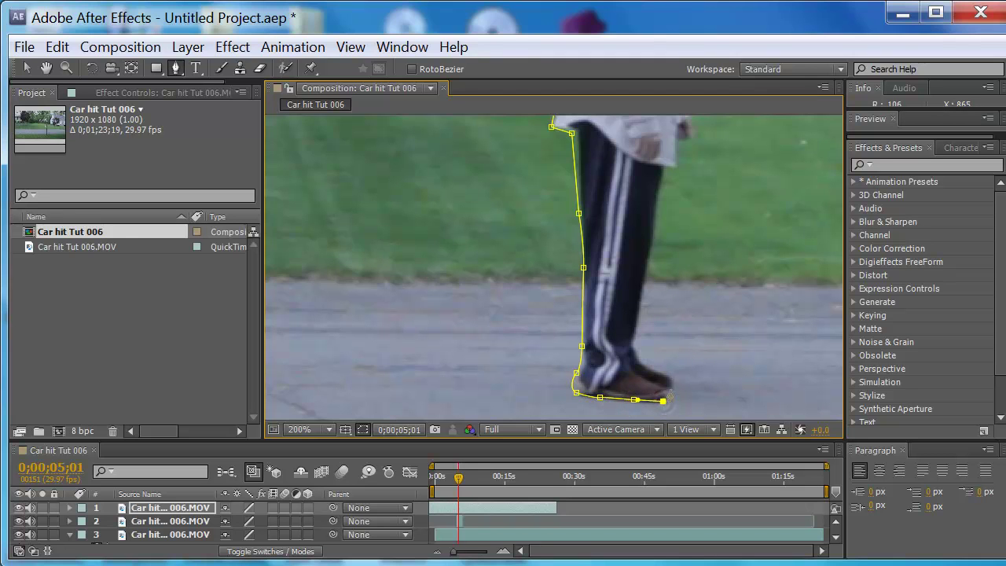
- Carry the mask around the shoe tips and up the front of the trousers to the shirt hem
click(670, 389)
click(673, 376)
click(646, 361)
click(635, 336)
click(665, 168)
drag(666, 167, 605, 362)
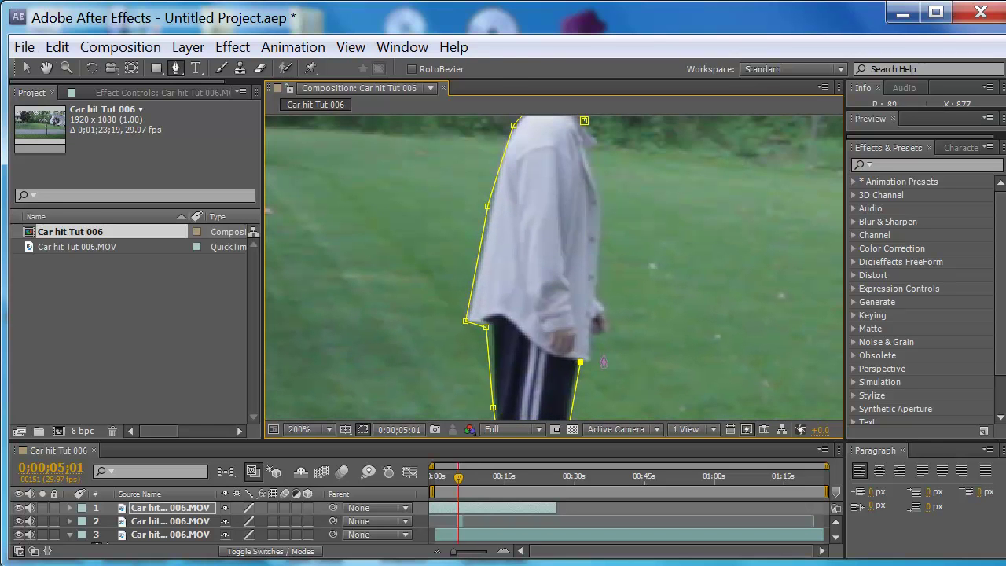
- Trace the mask around the shirt hem and front hand, up the shirt front to the collar, and close the path
click(592, 360)
click(589, 333)
click(610, 329)
drag(609, 329, 611, 319)
click(597, 301)
drag(598, 195, 592, 182)
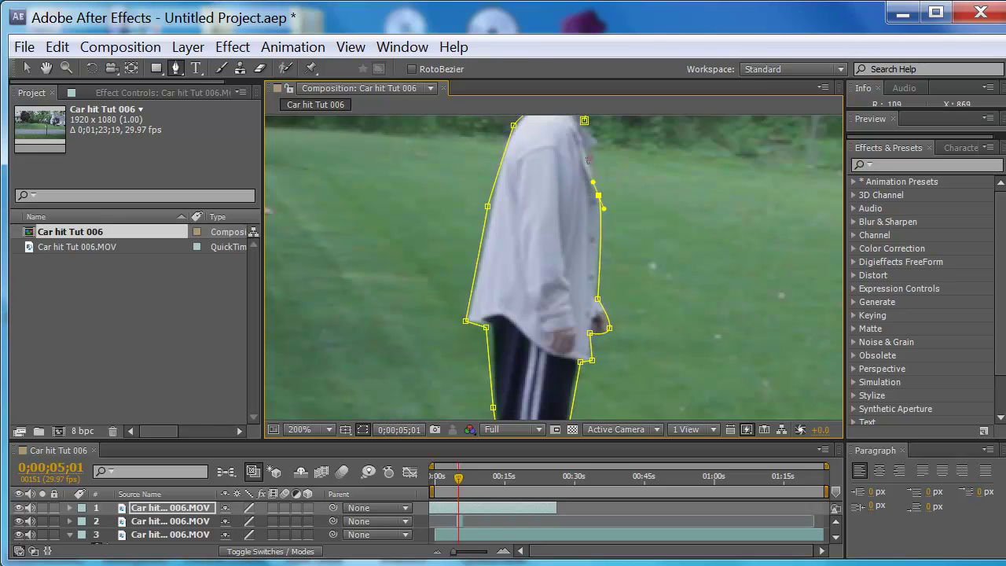
drag(584, 147, 597, 143)
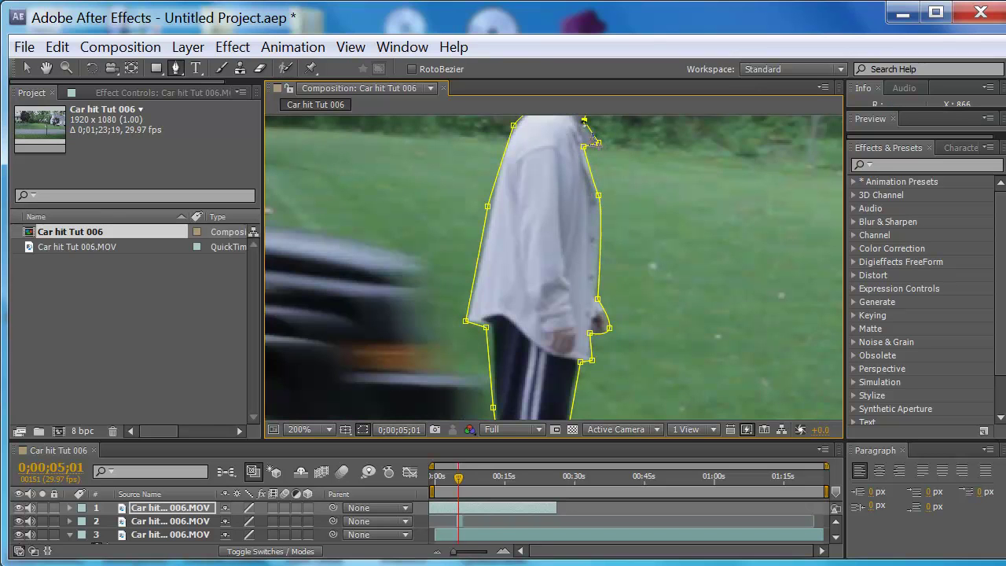
- Hide the mask outlines and inspect the man's cutout beside the car at 100% magnification, with the top layer selected
click(328, 429)
click(347, 474)
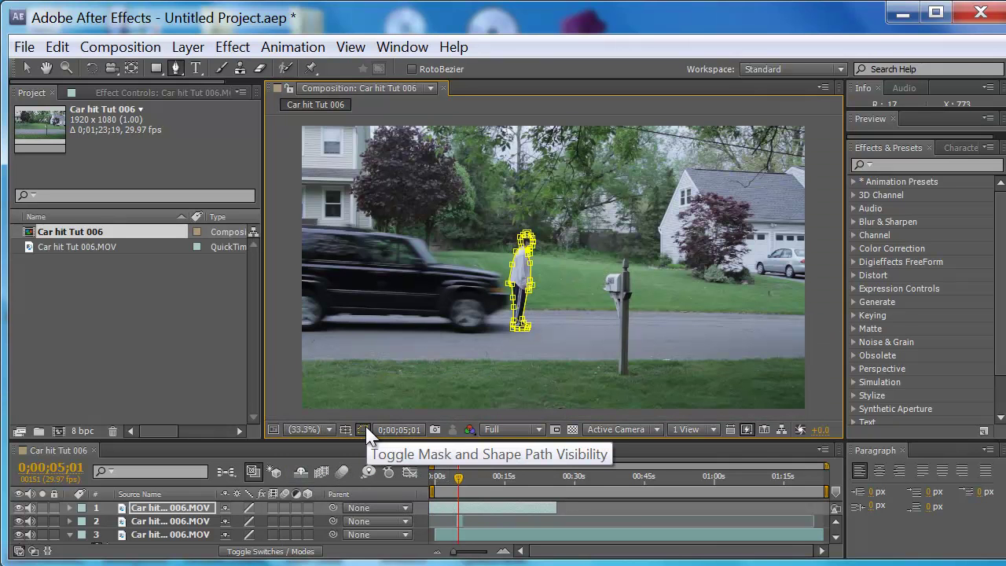
click(365, 424)
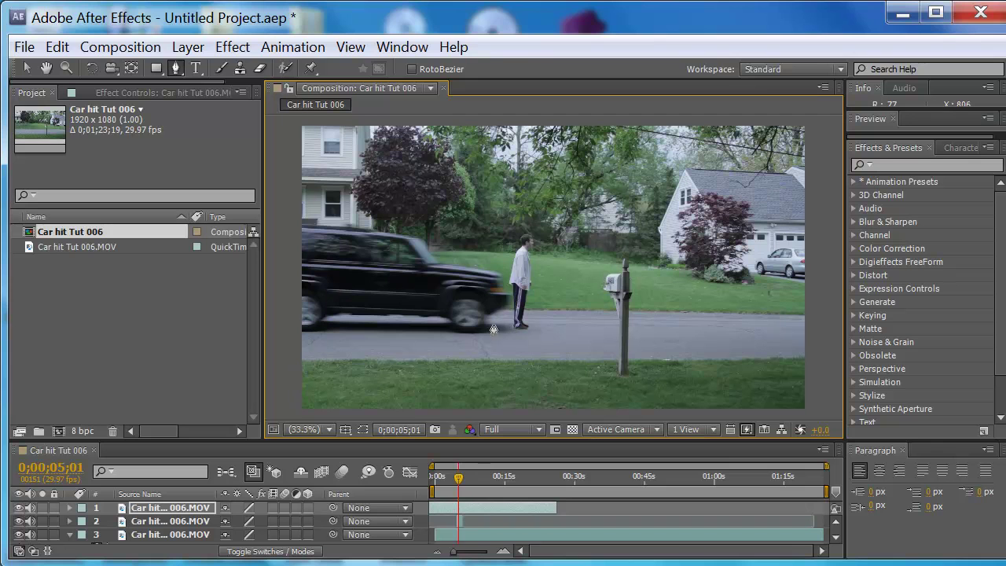
click(326, 427)
key(slash)
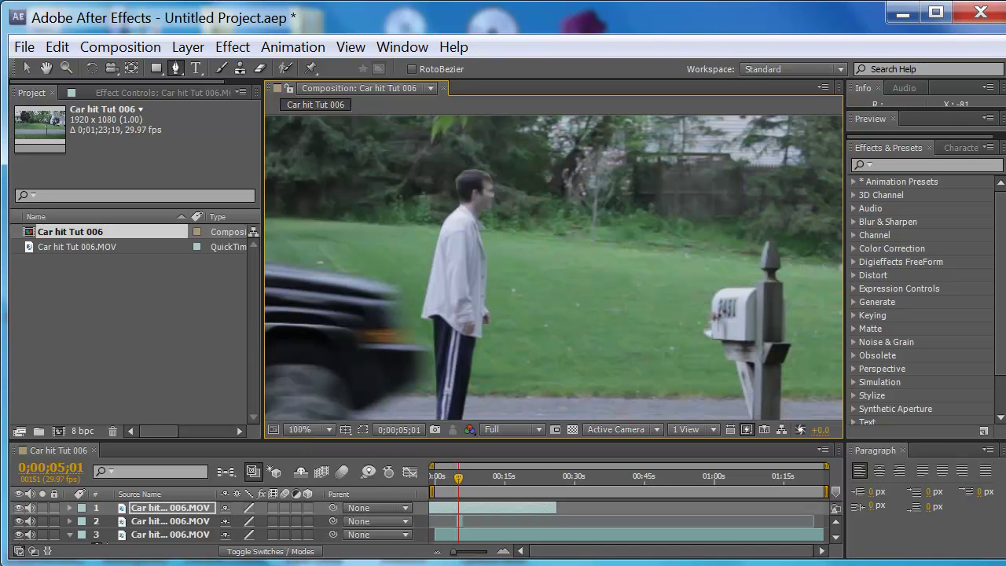
drag(547, 367, 641, 414)
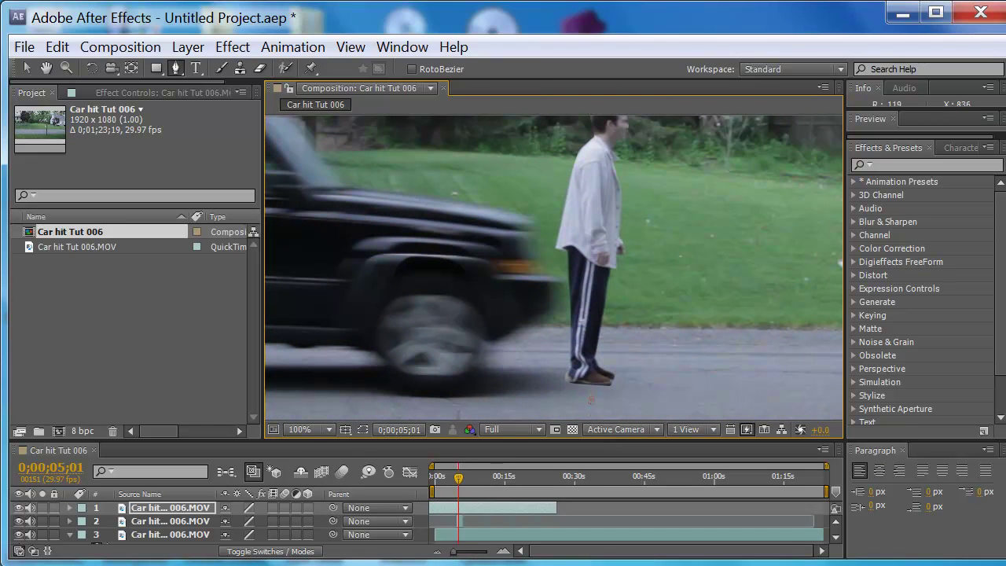
click(166, 509)
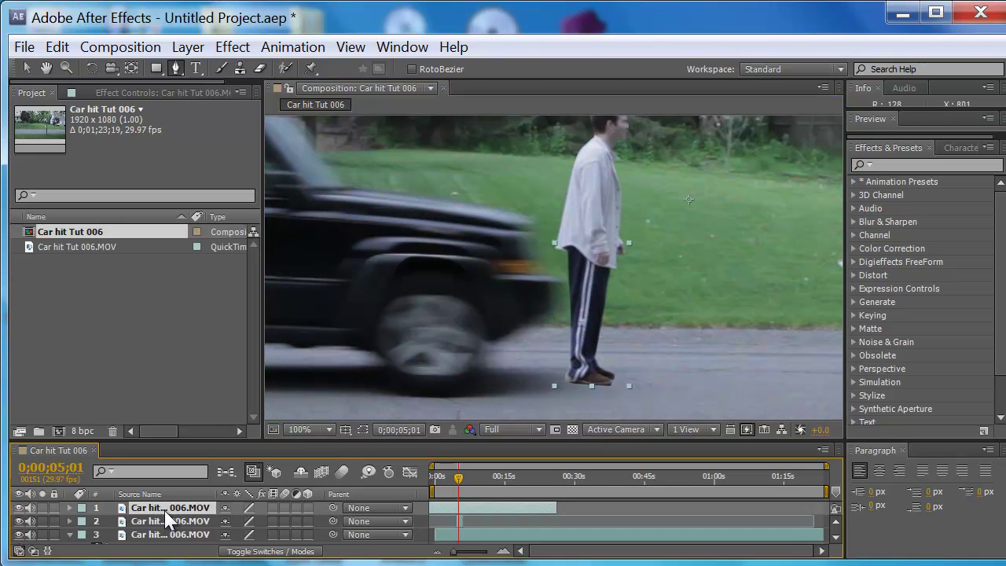
- Add a Mask Path keyframe to Mask 1 on the top layer at 0;00;05;01
drag(584, 392, 565, 393)
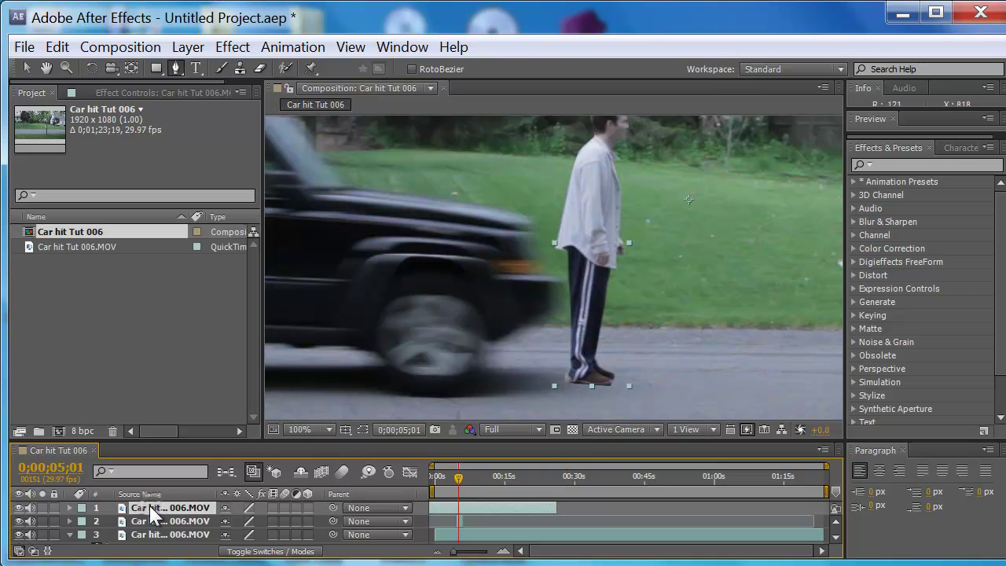
key(m)
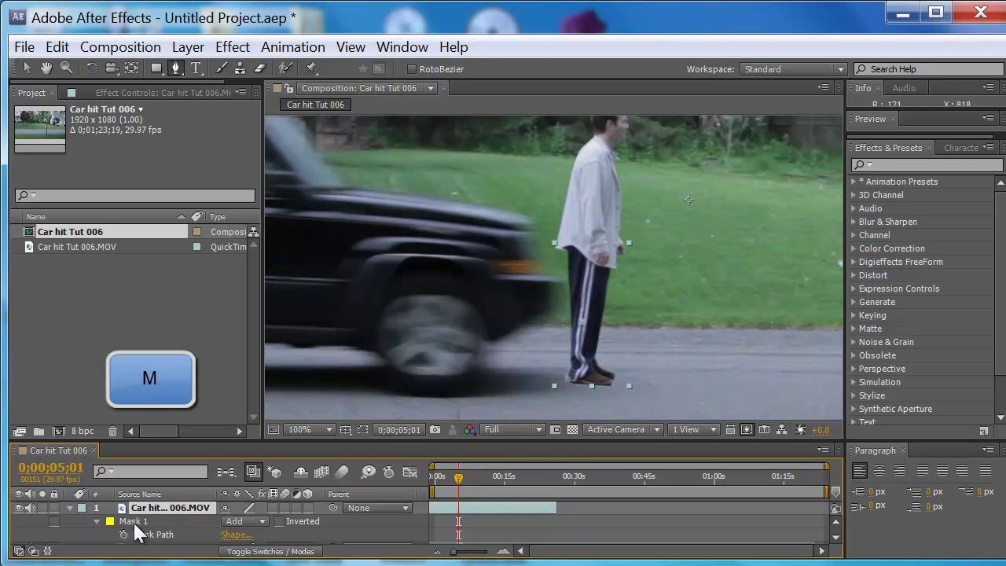
click(123, 534)
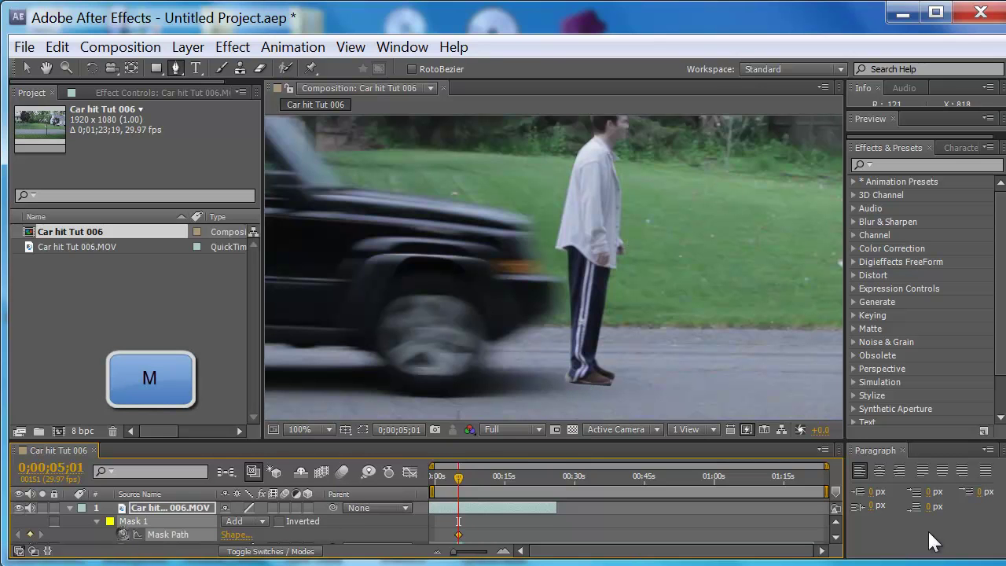
click(836, 538)
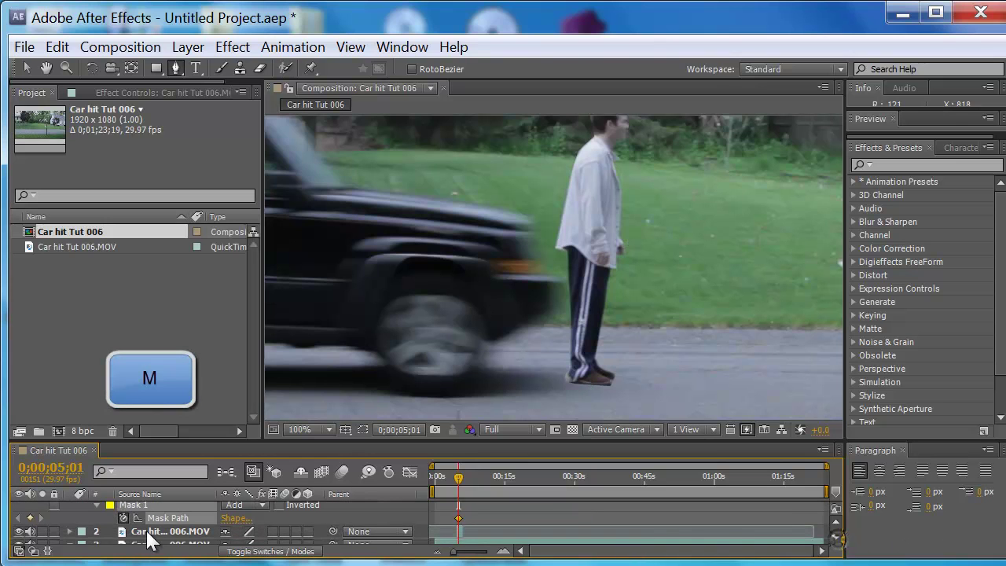
- Set the Mask Feather of Mask 1 on the top layer to 7 pixels
click(96, 504)
click(96, 504)
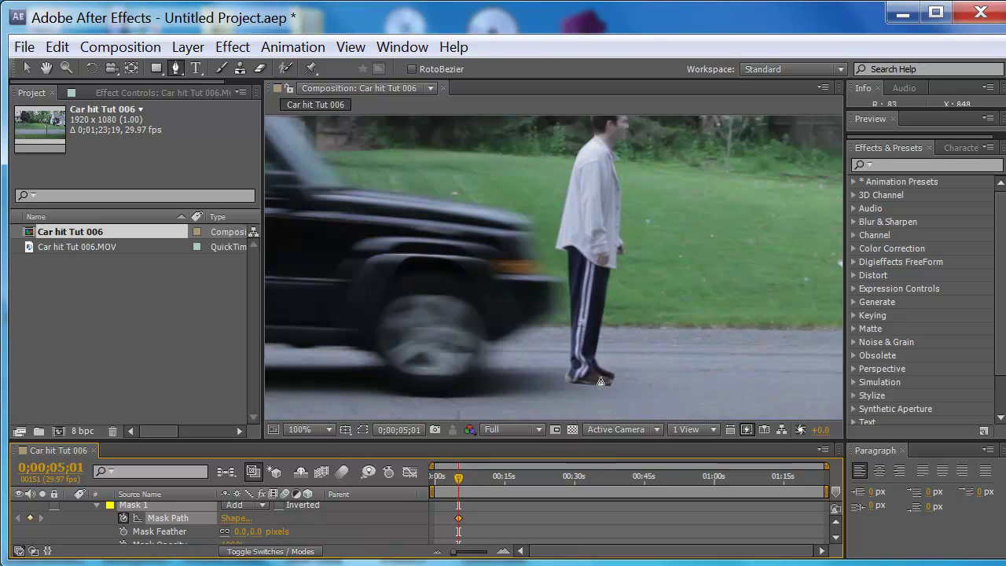
mouse_move(238, 532)
mouse_down()
mouse_move(256, 533)
mouse_move(220, 527)
mouse_up()
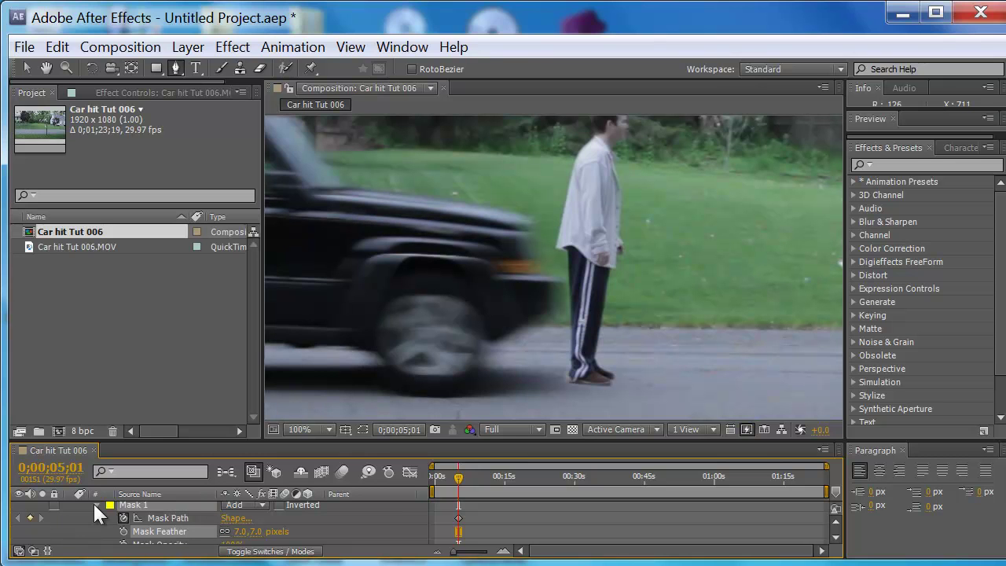
click(95, 505)
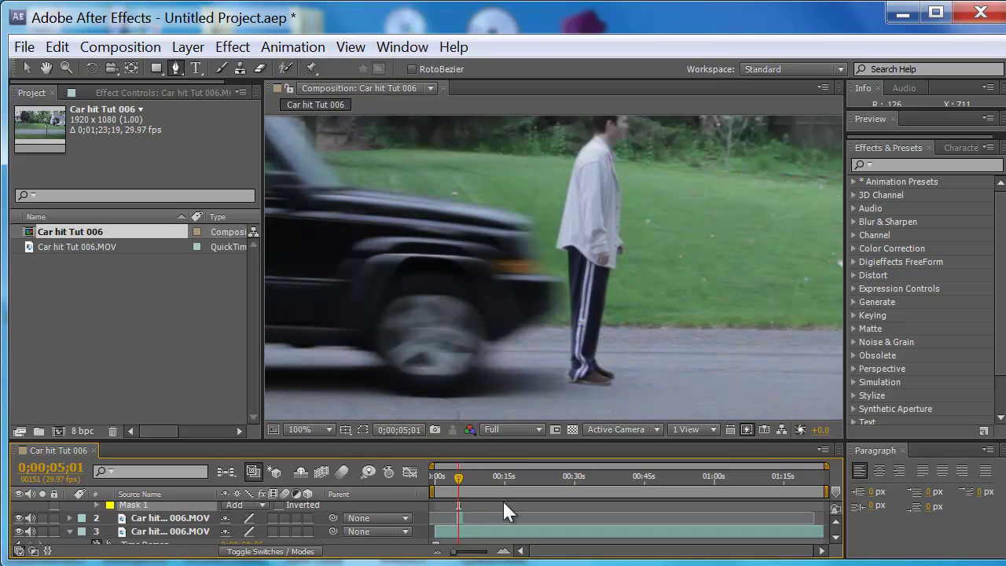
scroll(833, 532, up, 2)
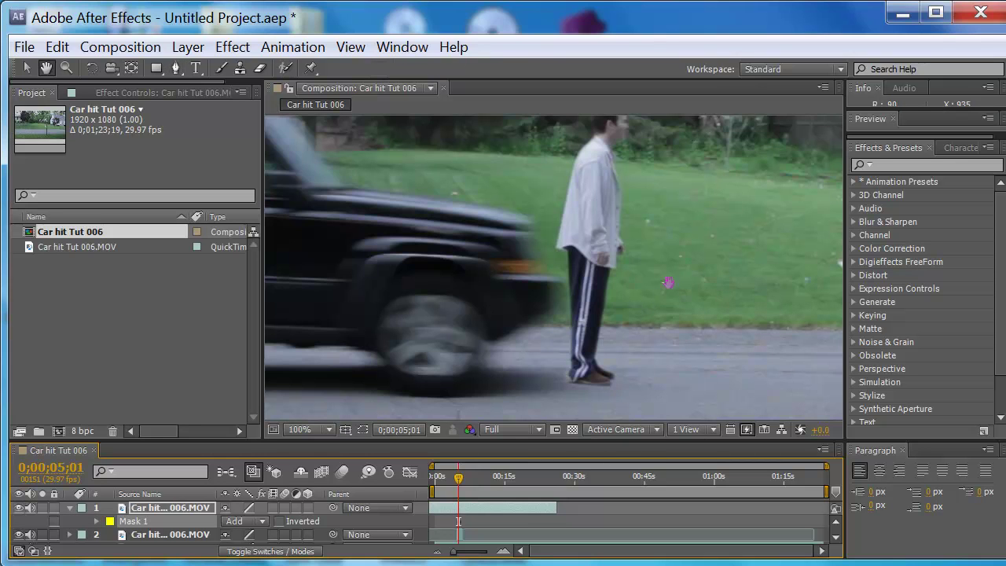
- With the Selection tool active, examine the man's cutout frame by frame around 0;00;05;01 and back to 0;00;04;12
key(space)
drag(668, 283, 669, 316)
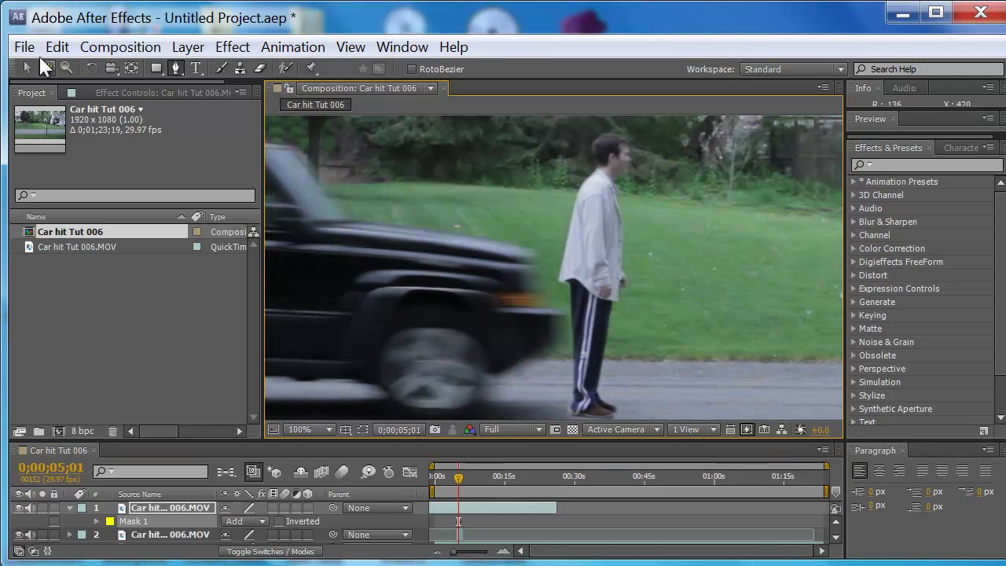
click(25, 69)
key(Page_Down)
key(Page_Down)
key(Page_Down)
key(Page_Up)
key(Page_Up)
key(Page_Up)
key(Page_Up)
key(Page_Up)
key(Page_Up)
key(Page_Up)
key(Page_Down)
key(Page_Down)
key(Page_Down)
key(Page_Up)
key(Page_Up)
key(Page_Up)
key(Page_Up)
key(Page_Up)
key(Page_Up)
key(Page_Up)
key(Page_Up)
key(Page_Up)
key(Page_Up)
key(Page_Up)
key(Page_Up)
key(Page_Up)
key(Page_Up)
key(Page_Up)
key(Page_Up)
key(Page_Up)
key(Page_Up)
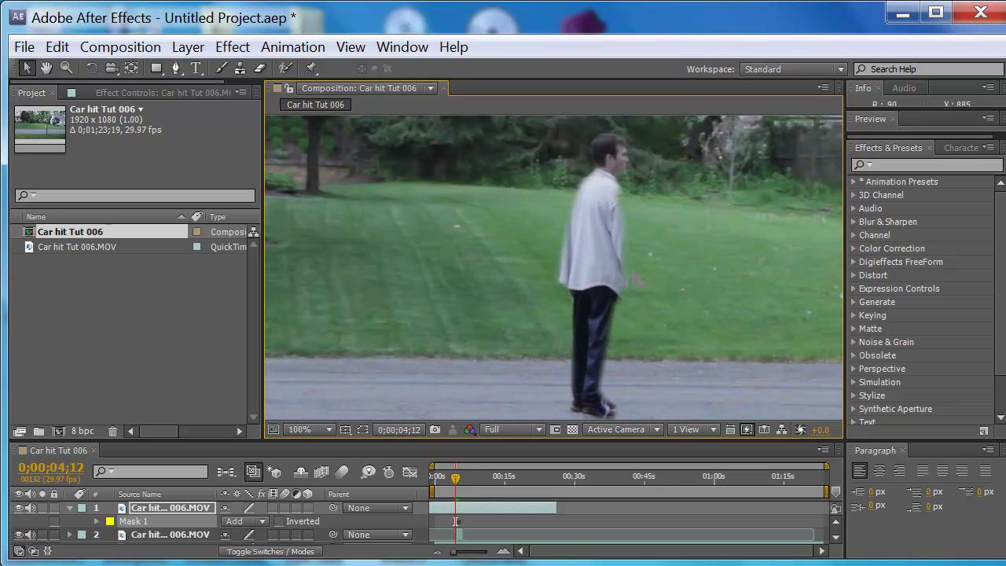
- Show the mask outlines again and return to frame 0;00;05;01
click(362, 429)
key(Page_Up)
key(Page_Up)
key(Page_Up)
key(Page_Up)
key(Page_Up)
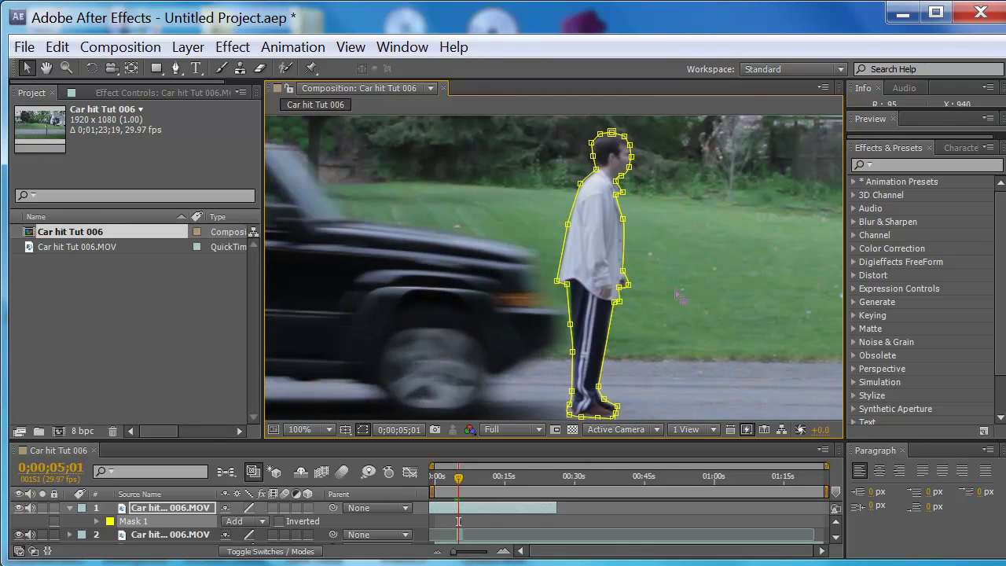
- Add Position keyframes of 960, 540 to the top layer at 0;00;05;00 and 0;00;05;01
click(69, 508)
key(p)
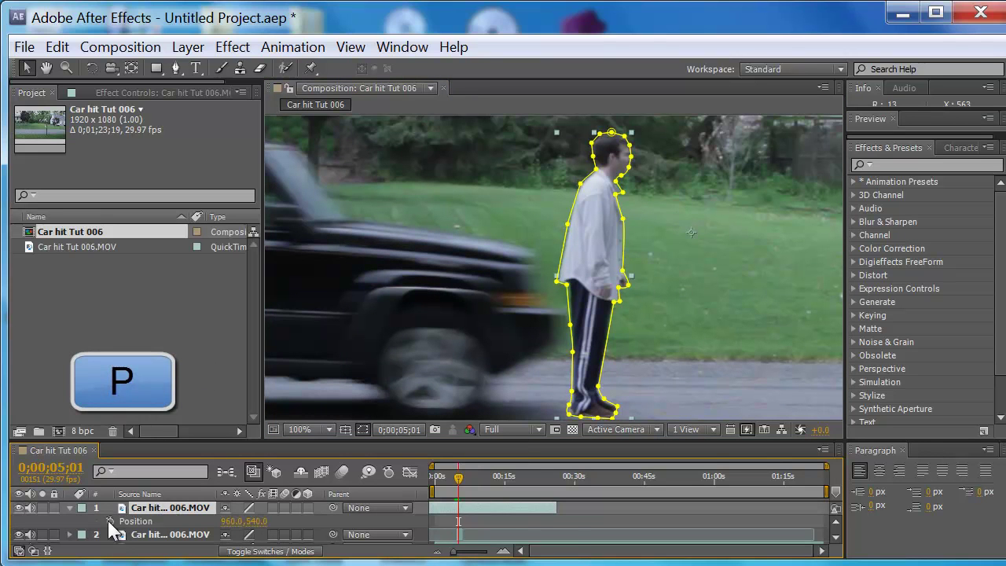
key(Page_Up)
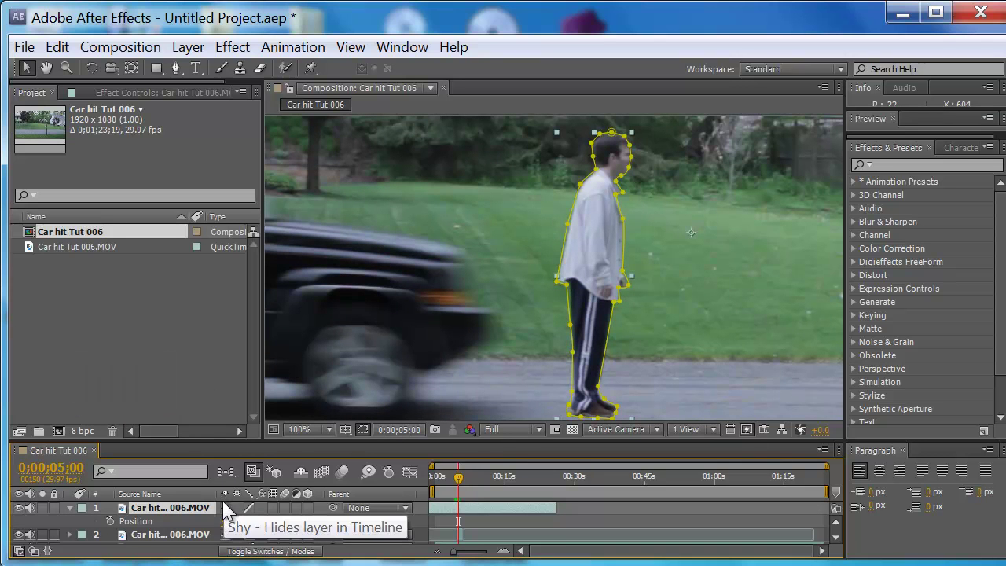
key(Page_Up)
key(Page_Down)
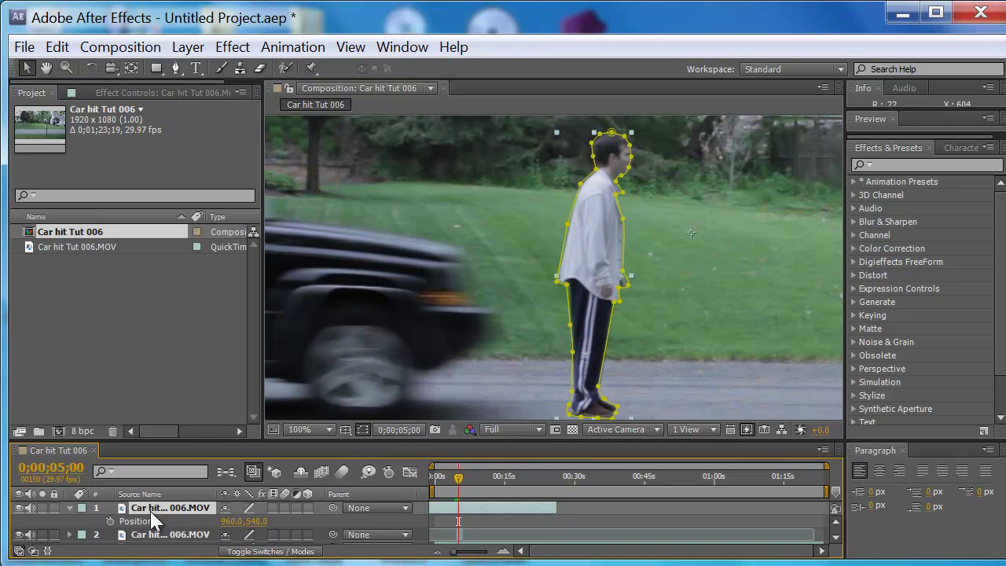
click(110, 520)
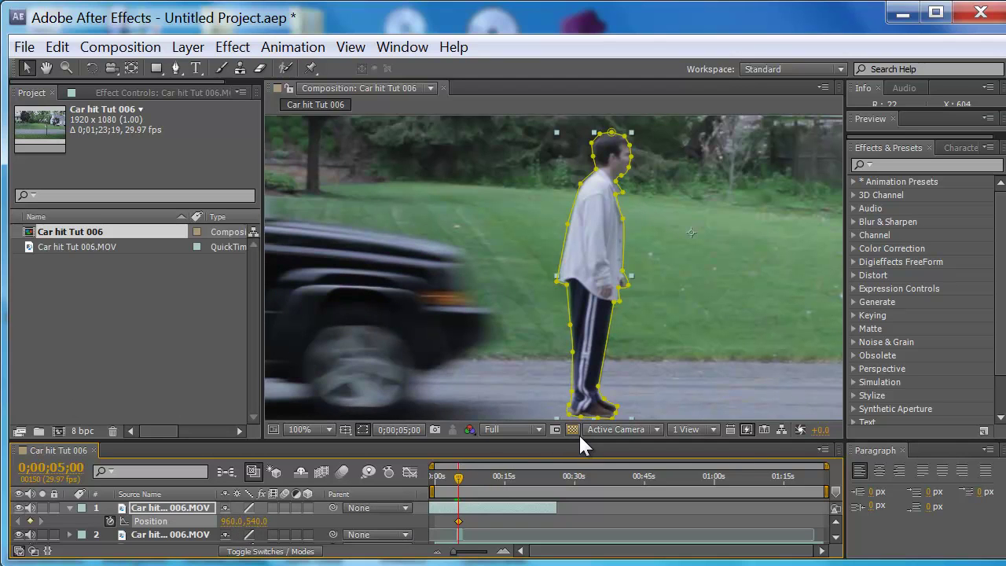
key(Page_Down)
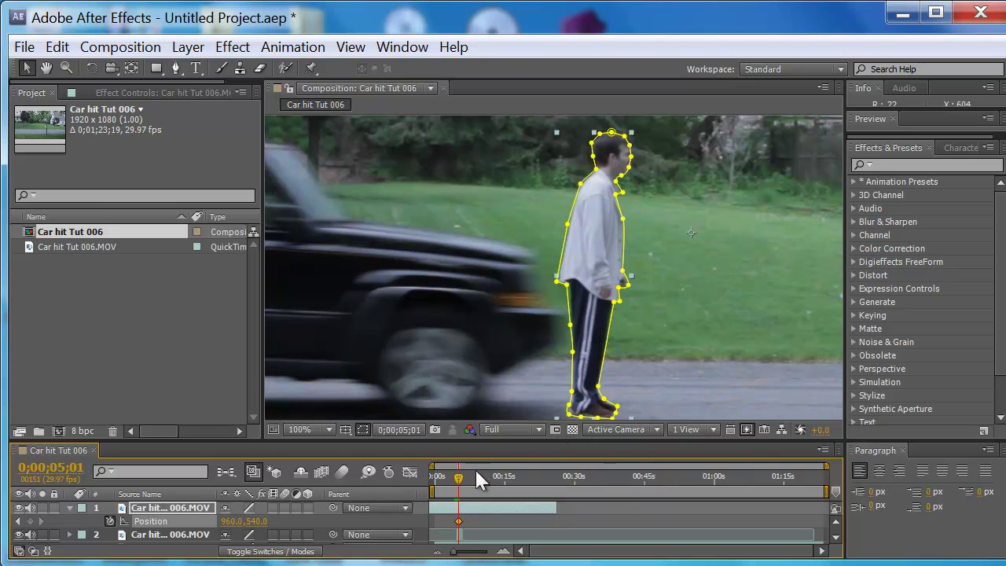
click(29, 522)
- At 0;00;05;02, move the man just ahead of the car's front bumper, to Position 1036, 539, and check the neighbouring frames
key(Page_Down)
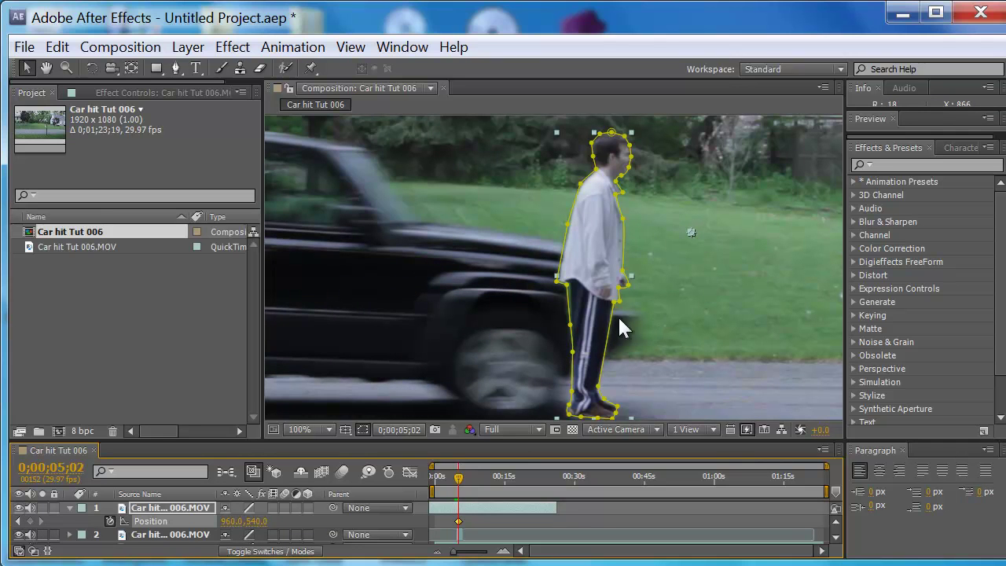
drag(599, 277, 660, 280)
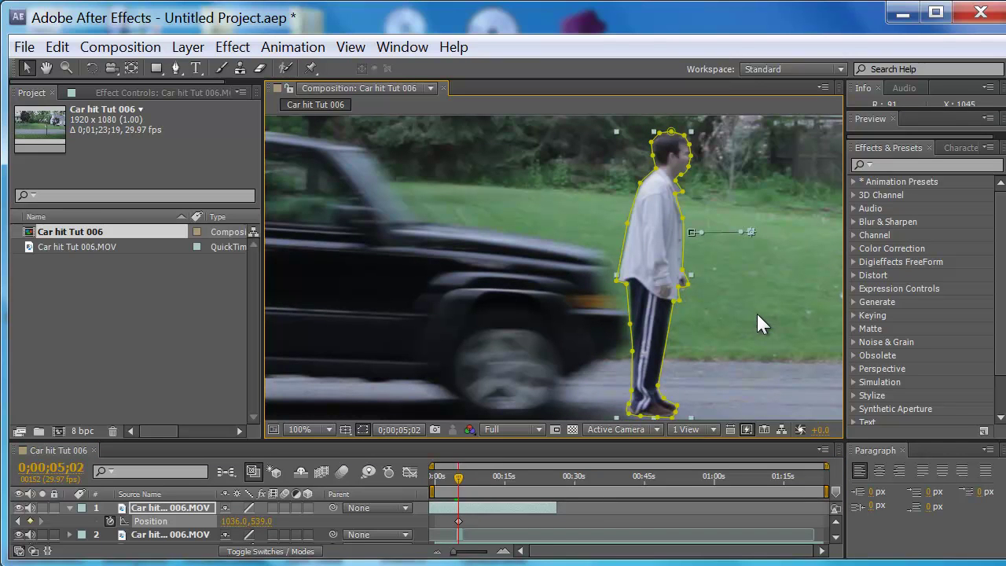
key(ctrl+z)
key(Page_Down)
key(Page_Up)
key(Page_Down)
key(Page_Up)
key(Page_Up)
key(Page_Down)
key(Page_Up)
key(Page_Down)
- At 0;00;05;12, move the whole top layer so the man stands at the car's front bumper, at Position 1837, 557
click(325, 428)
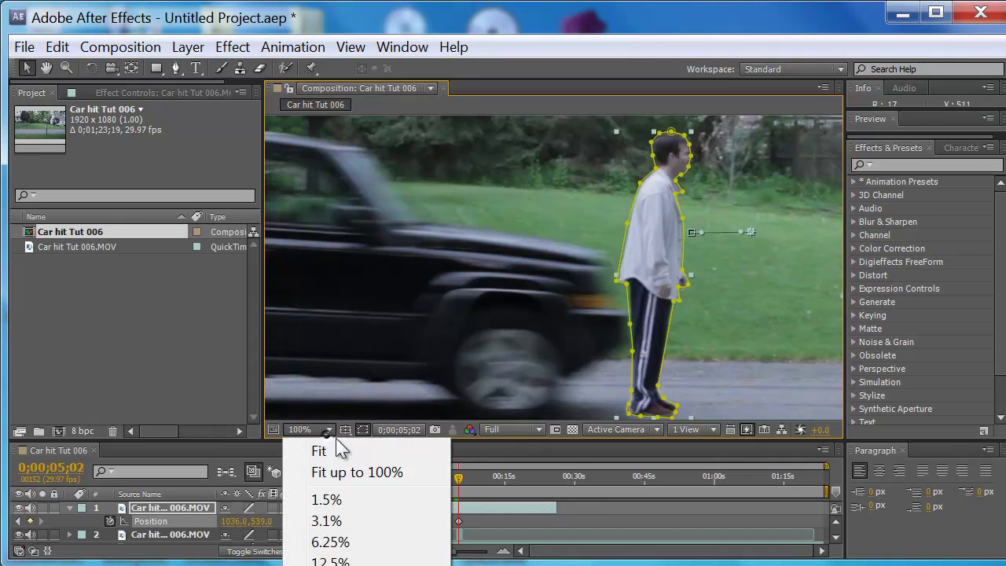
click(355, 473)
key(Page_Down)
key(Page_Down)
key(Page_Down)
key(Page_Down)
key(Page_Down)
key(Page_Down)
key(Page_Down)
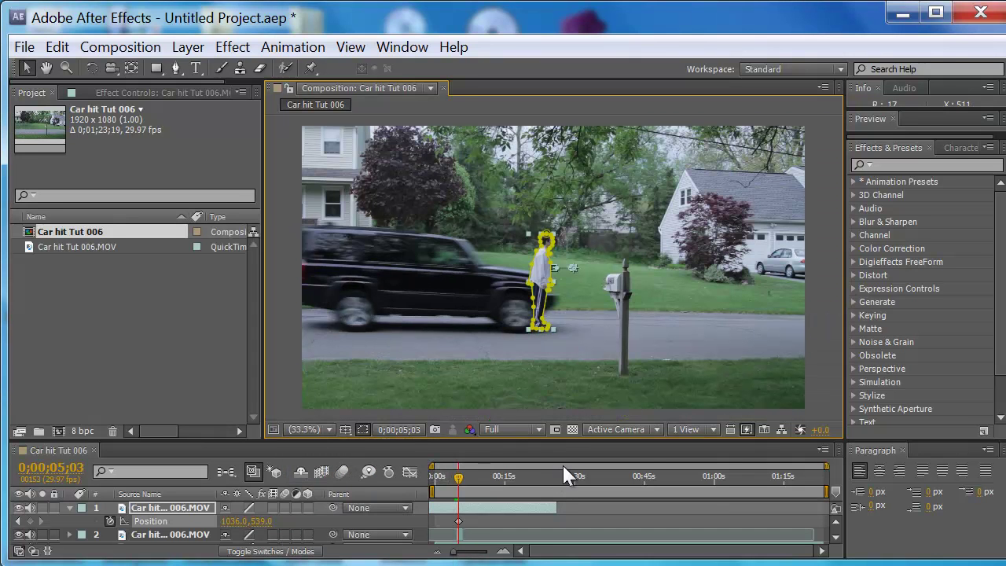
key(Page_Down)
key(Page_Down)
key(Page_Down)
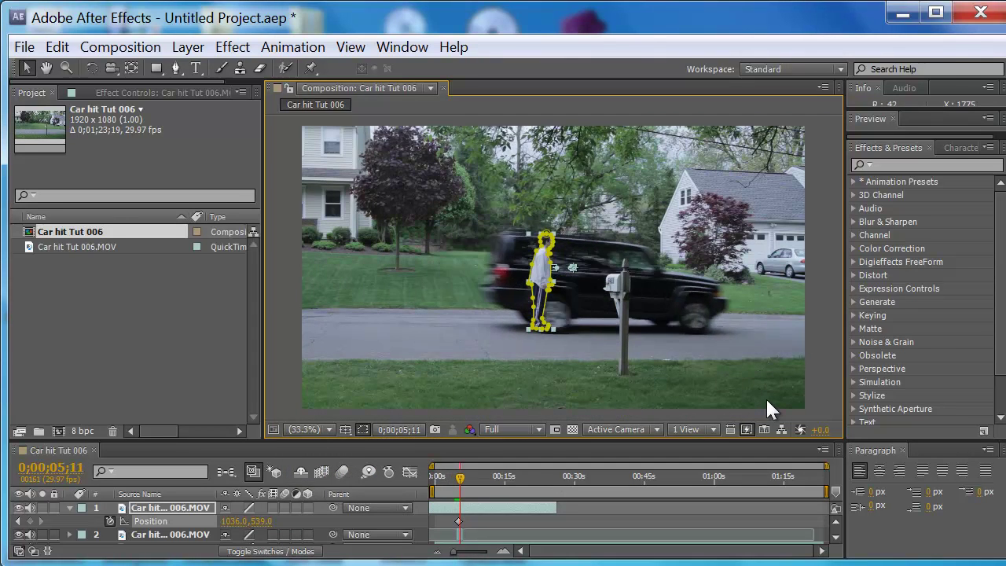
drag(553, 268, 564, 270)
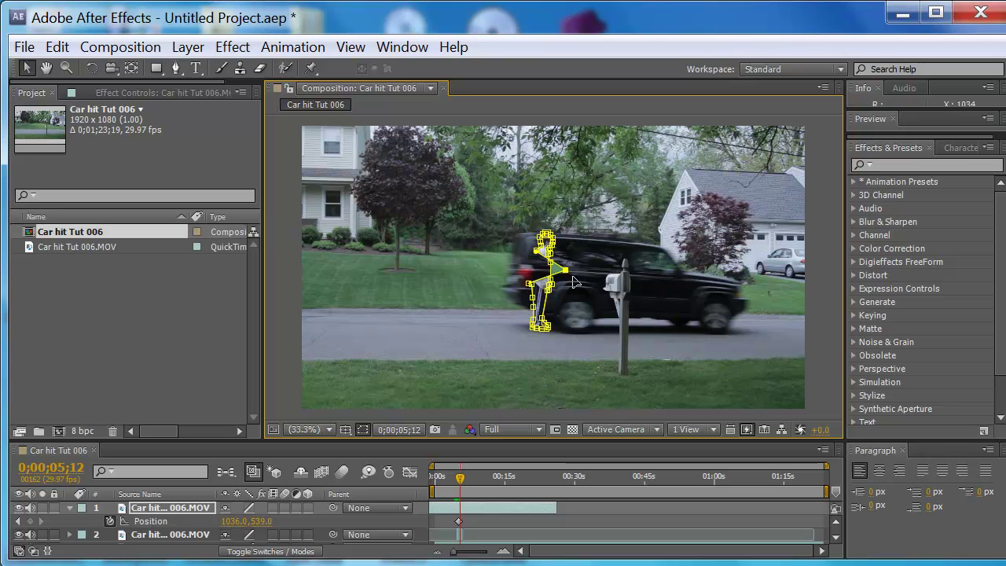
key(ctrl+z)
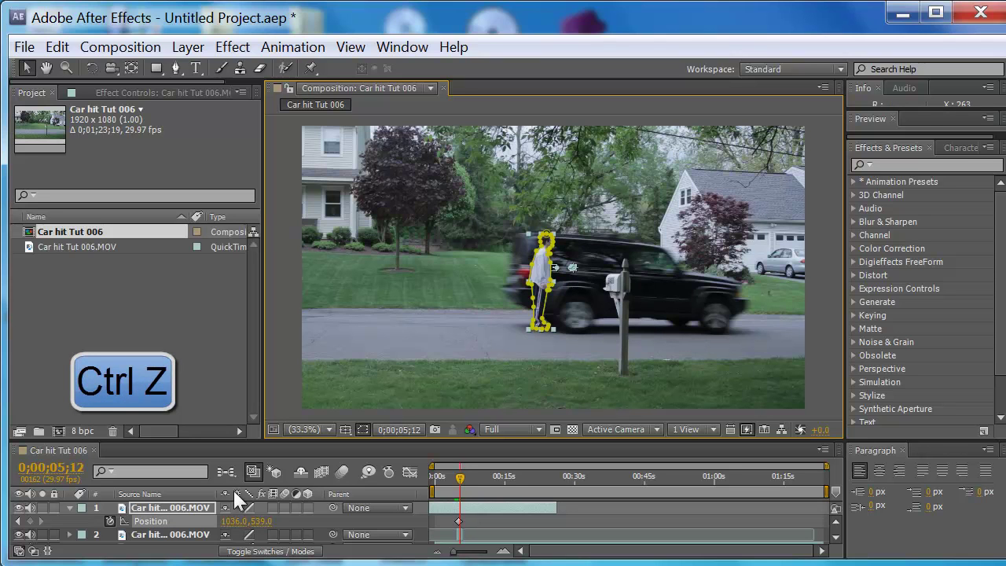
click(189, 511)
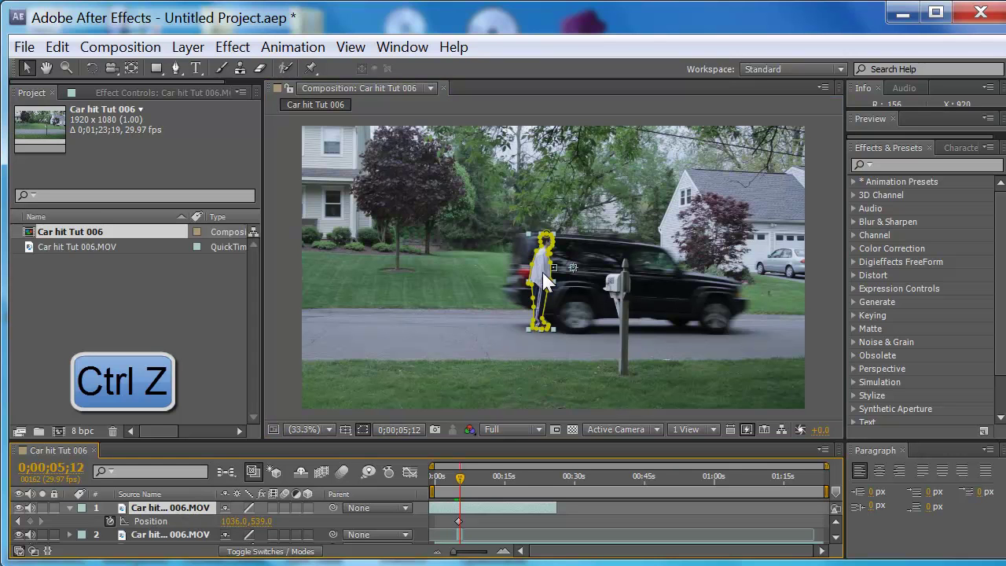
drag(534, 287, 576, 286)
key(ctrl+z)
key(ctrl+z)
key(ctrl+z)
key(ctrl+z)
key(ctrl+z)
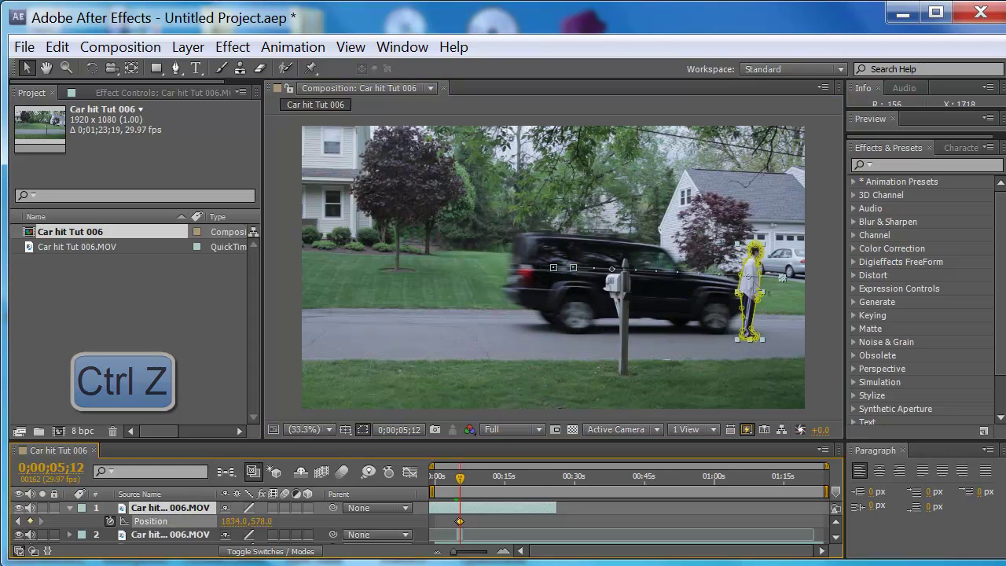
key(ctrl+z)
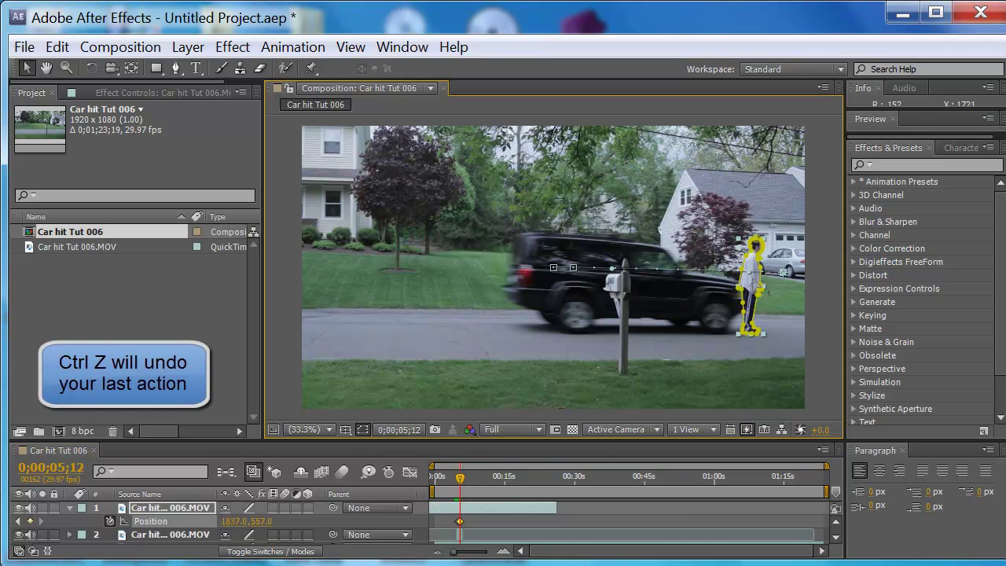
- At 0;00;05;15, move the man ahead of the car to the edge of the frame, at Position 2044, 545
key(Page_Down)
key(Page_Down)
key(Page_Down)
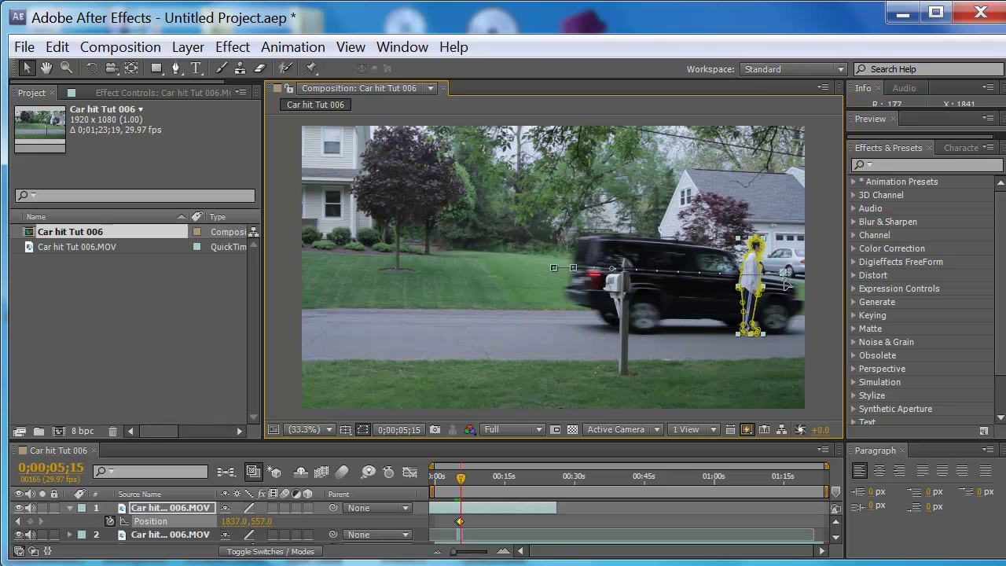
drag(756, 290, 810, 288)
- At 0;00;05;17, move the man completely out of the frame, to Position 2149, 545
key(Page_Down)
key(Page_Down)
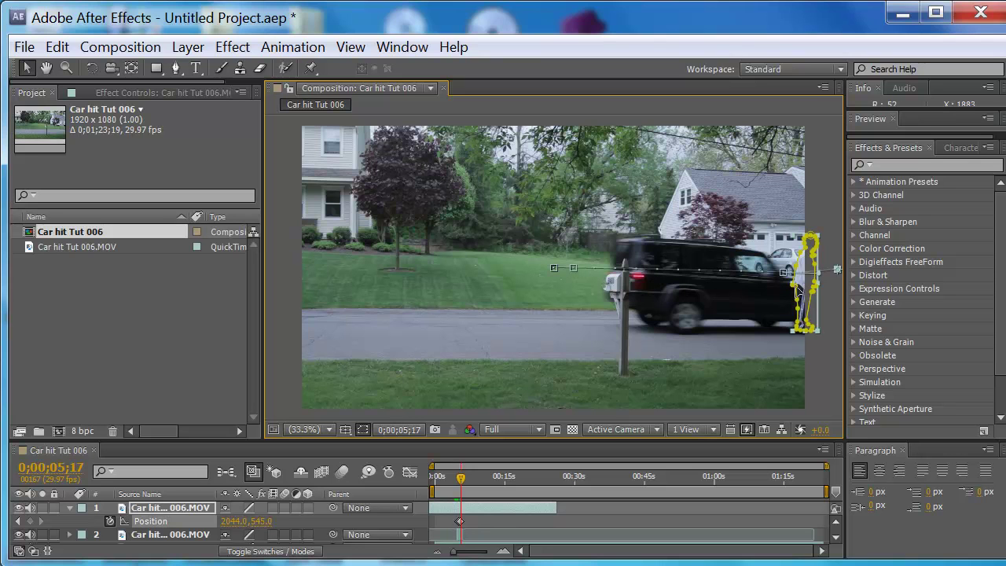
drag(800, 289, 829, 281)
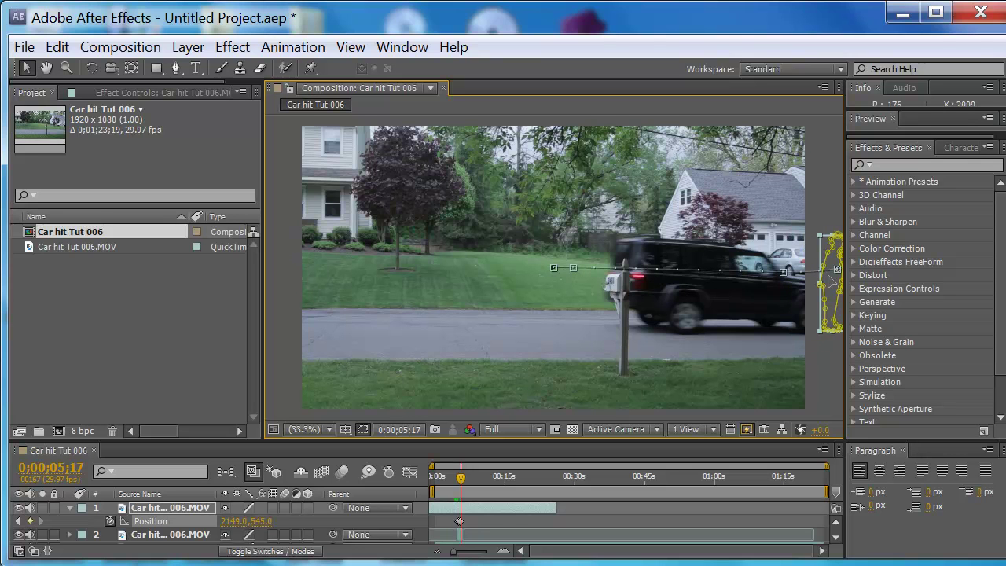
- Step back and forth through the frames from 0;00;05;17 to 0;00;05;00 to check the man's motion against the car's bumper
key(Page_Up)
key(Page_Up)
key(Page_Up)
key(Page_Up)
key(Page_Up)
key(Page_Up)
key(Page_Up)
key(Page_Up)
key(Page_Up)
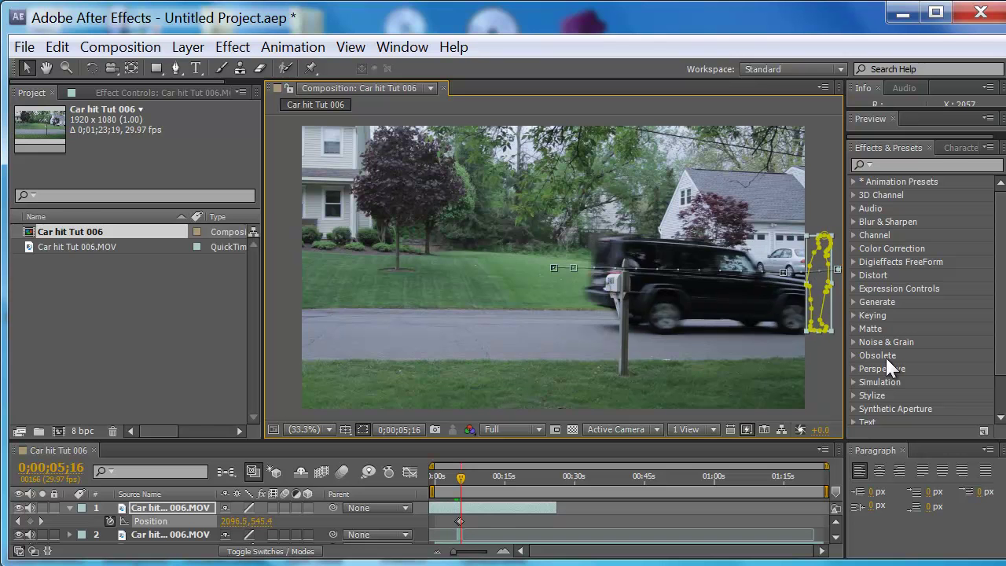
key(Page_Up)
key(Page_Up)
key(Page_Up)
key(Page_Up)
key(Page_Up)
key(Page_Up)
key(Page_Up)
key(Page_Up)
key(Page_Up)
key(Page_Up)
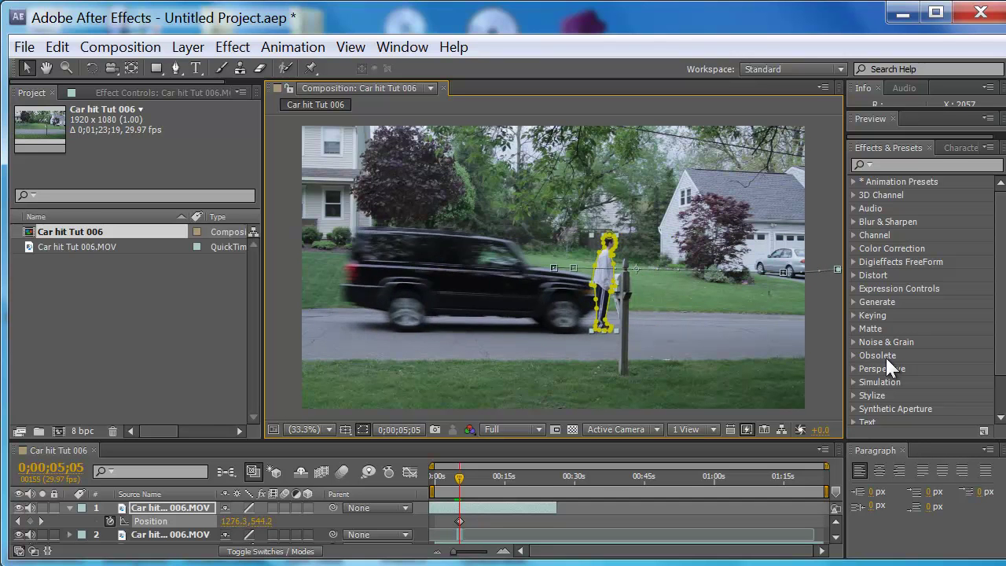
key(Page_Down)
key(Page_Down)
key(Page_Down)
key(Page_Down)
key(Page_Down)
key(Page_Down)
key(Page_Down)
key(Page_Down)
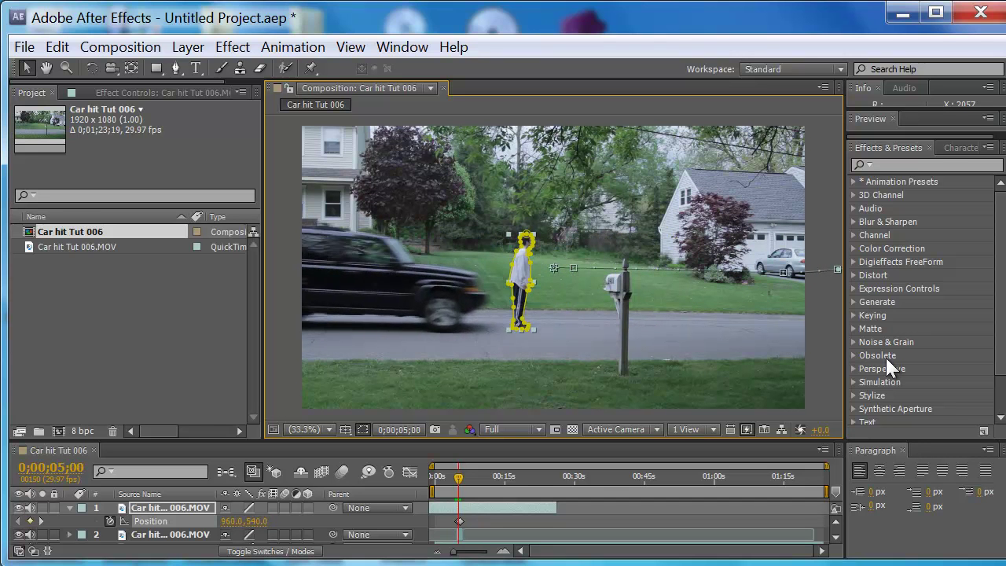
- Hide the mask outlines and review the hit frame by frame from 0;00;05;01 to 0;00;05;19
key(Page_Up)
key(Page_Up)
key(Page_Up)
key(Page_Up)
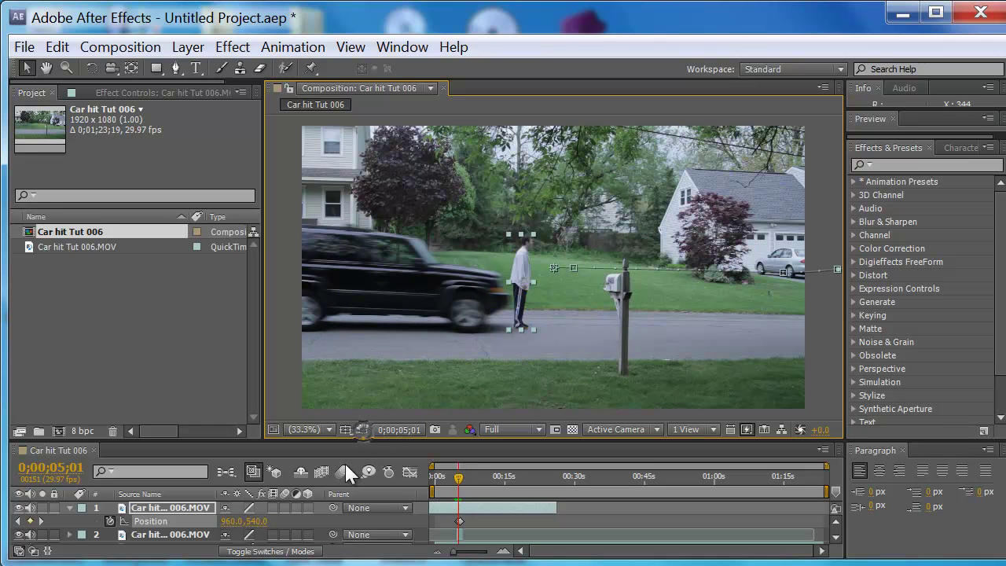
key(Page_Down)
key(Page_Down)
key(Page_Down)
key(Page_Down)
key(Page_Down)
key(Page_Down)
key(Page_Down)
key(Page_Down)
key(Page_Down)
key(Page_Down)
key(Page_Down)
key(Page_Down)
key(Page_Down)
key(Page_Down)
key(Page_Down)
key(Page_Down)
key(Page_Down)
key(Page_Down)
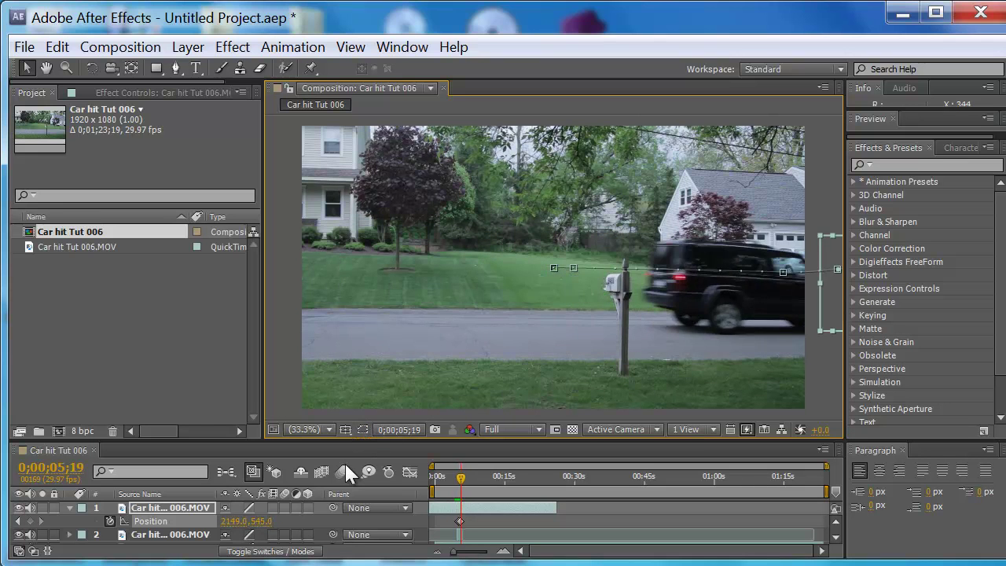
- Step back and forth through the hit between 0;00;05;19 and 0;00;04;19 to review the man's motion with the car
key(Page_Up)
key(Page_Up)
key(Page_Up)
key(Page_Up)
key(Page_Up)
key(Page_Up)
key(Page_Up)
key(Page_Up)
key(Page_Up)
key(Page_Up)
key(Page_Up)
key(Page_Up)
key(Page_Up)
key(Page_Up)
key(Page_Up)
key(Page_Up)
key(Page_Up)
key(Page_Up)
key(Page_Up)
key(Page_Up)
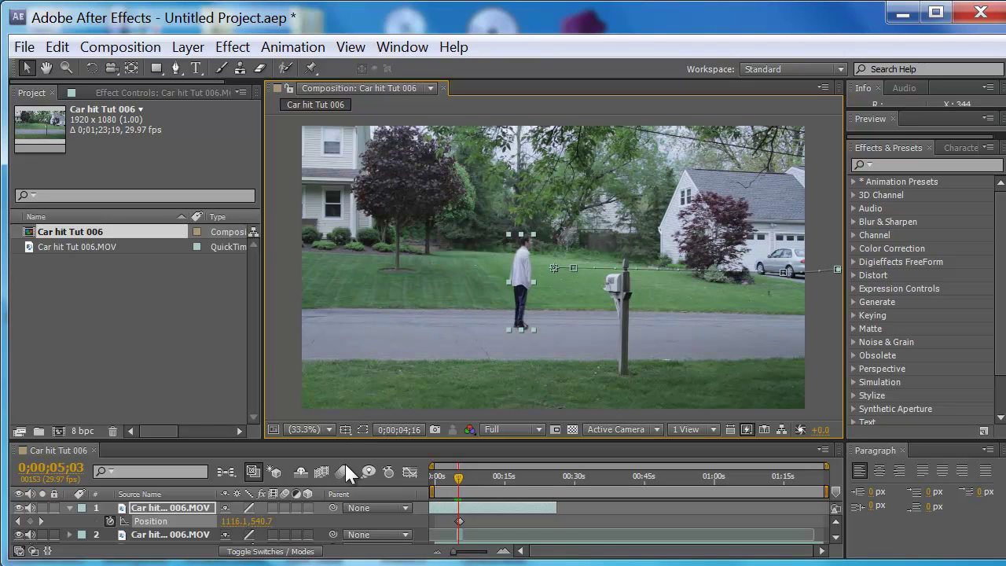
key(Page_Down)
key(Page_Down)
key(Page_Down)
key(Page_Down)
key(Page_Down)
key(Page_Down)
key(Page_Down)
key(Page_Down)
key(Page_Down)
key(Page_Down)
key(Page_Down)
key(Page_Down)
key(Page_Down)
key(Page_Down)
key(Page_Down)
key(Page_Down)
key(Page_Down)
key(Page_Down)
key(Page_Down)
key(Page_Down)
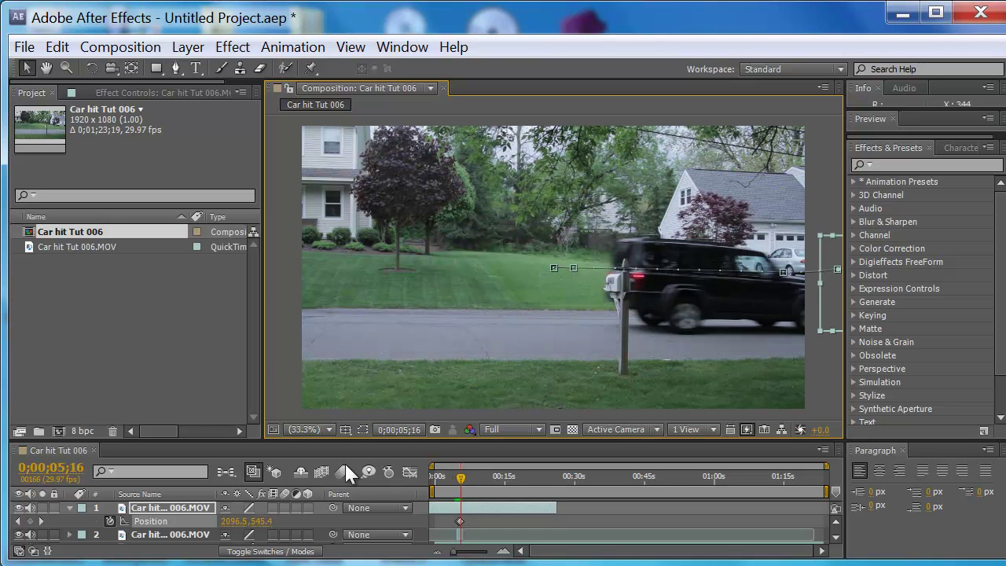
key(Page_Up)
key(Page_Up)
key(Page_Up)
key(Page_Up)
key(Page_Up)
key(Page_Up)
key(Page_Up)
key(Page_Up)
key(Page_Up)
key(Page_Up)
key(Page_Up)
key(Page_Up)
key(Page_Up)
key(Page_Up)
key(Page_Up)
key(Page_Up)
key(Page_Up)
key(Page_Up)
key(Page_Up)
key(Page_Up)
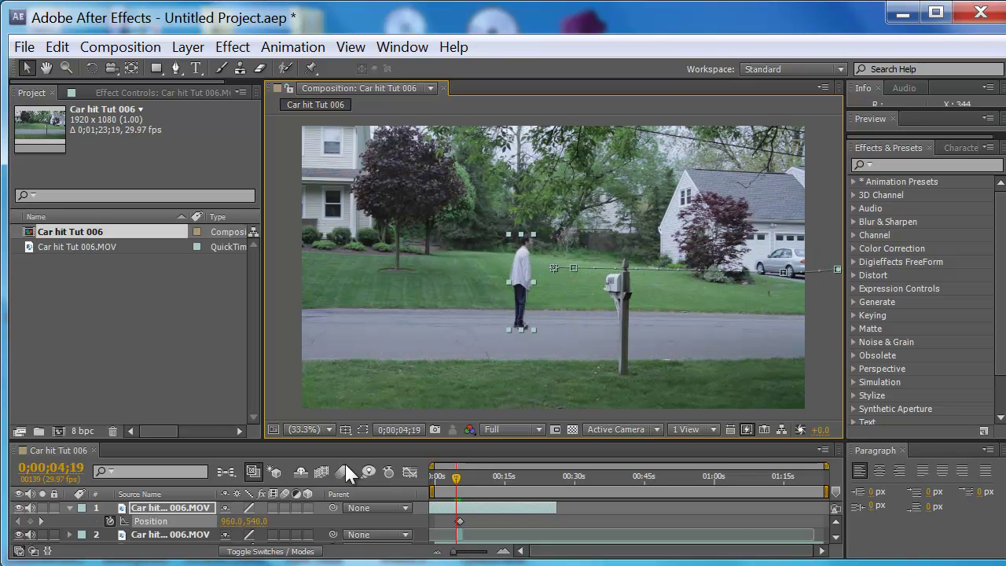
- Step through the frames around the impact to find the moment just before contact, stopping at 0;00;05;00
key(Page_Down)
key(Page_Down)
key(Page_Down)
key(Page_Down)
key(Page_Down)
key(Page_Down)
key(Page_Down)
key(Page_Down)
key(Page_Down)
key(Page_Down)
key(Page_Down)
key(Page_Down)
key(Page_Up)
key(Page_Up)
key(Page_Down)
key(Page_Down)
key(Page_Up)
key(Page_Up)
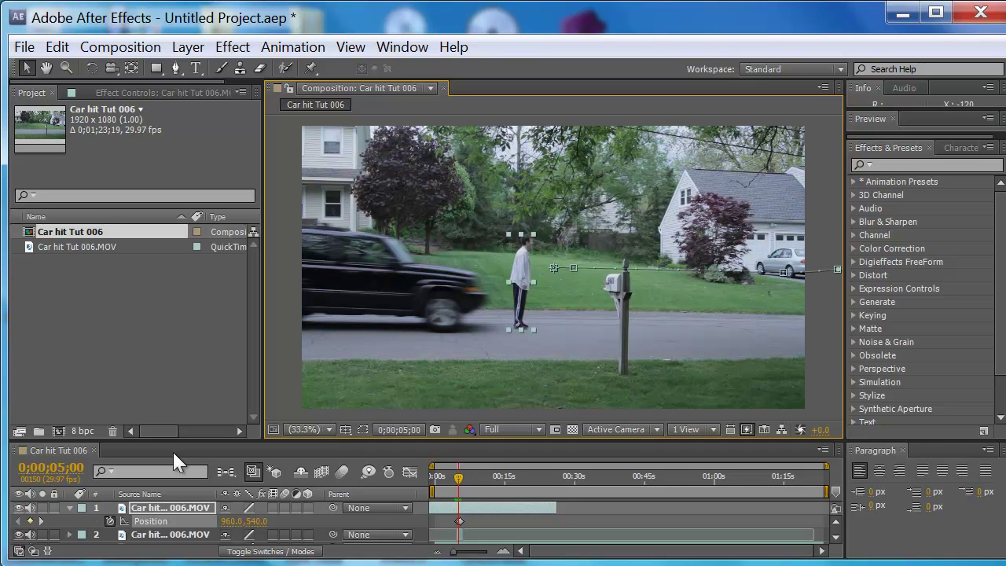
- At 0;00;05;00, place three Puppet pins on the man in layer 1: at his neck, his waist and his knee
click(70, 507)
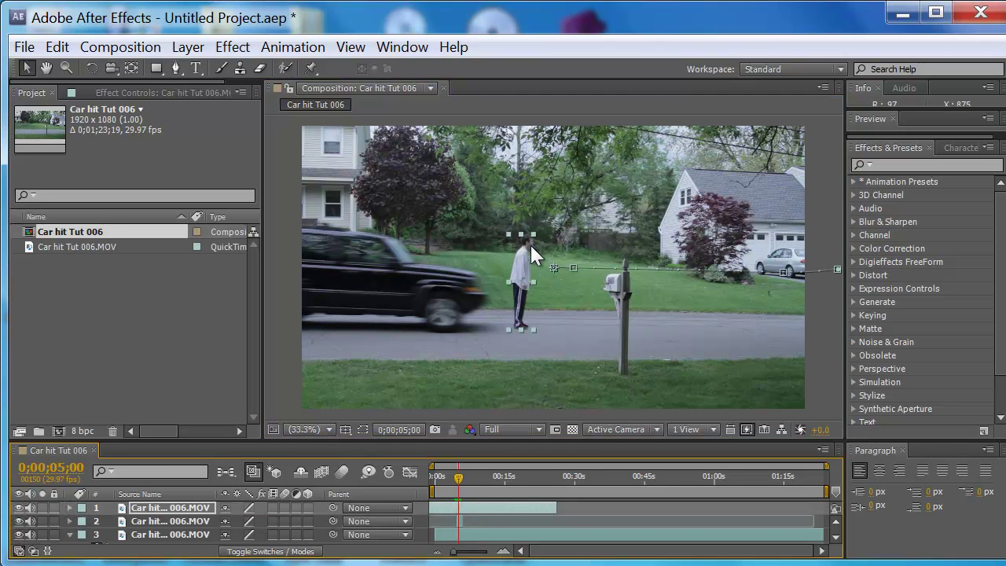
click(329, 429)
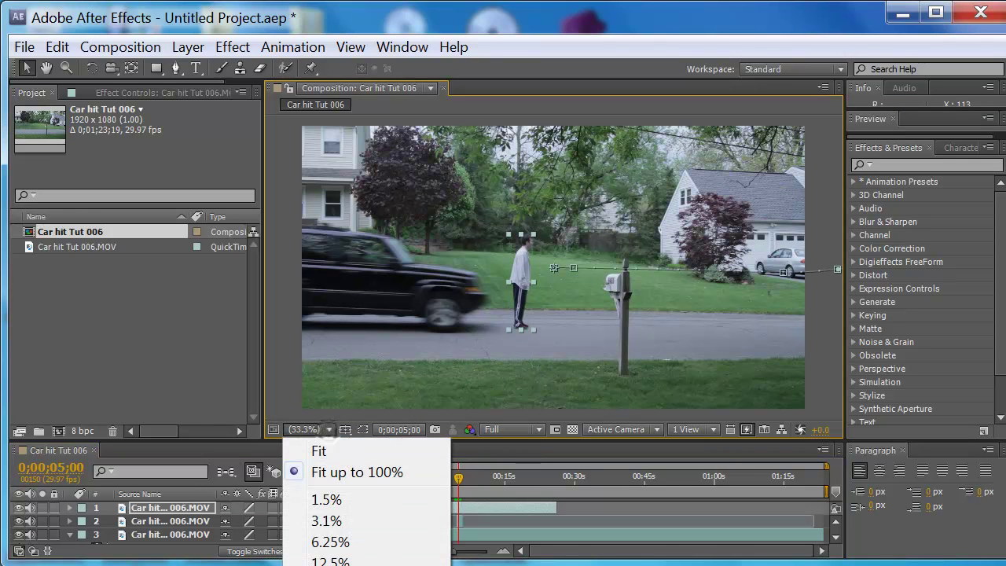
click(386, 563)
key(space)
drag(514, 355, 649, 337)
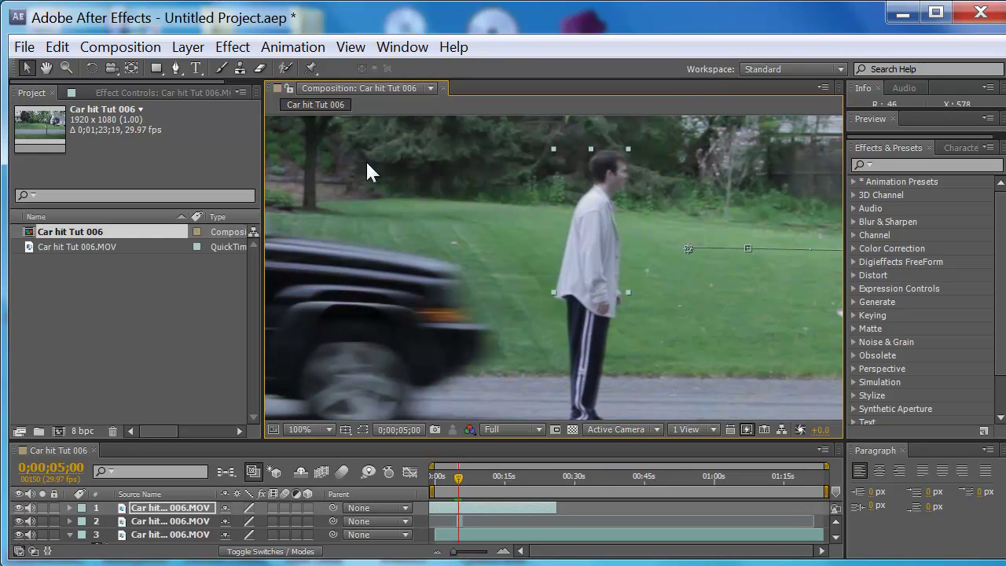
click(311, 67)
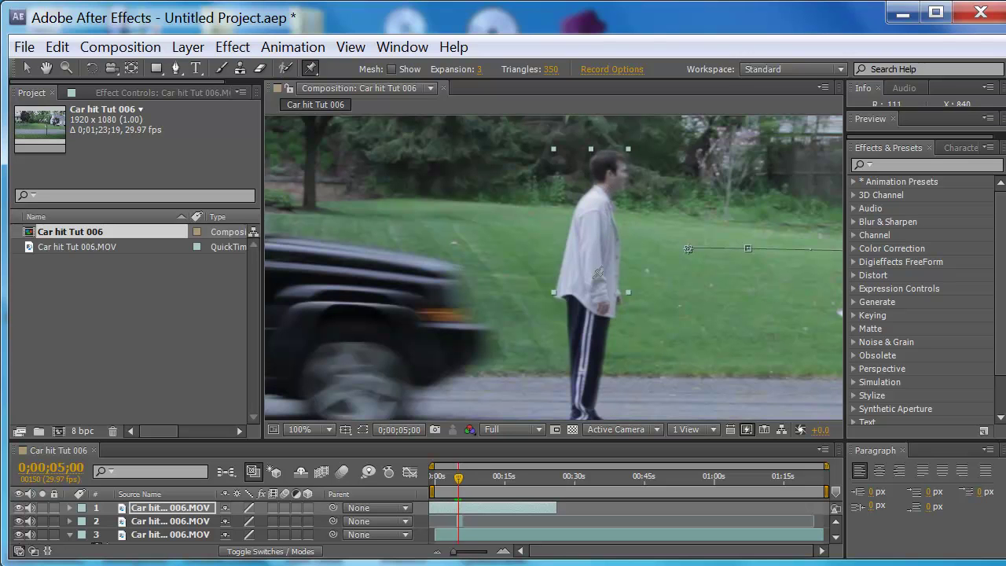
click(603, 184)
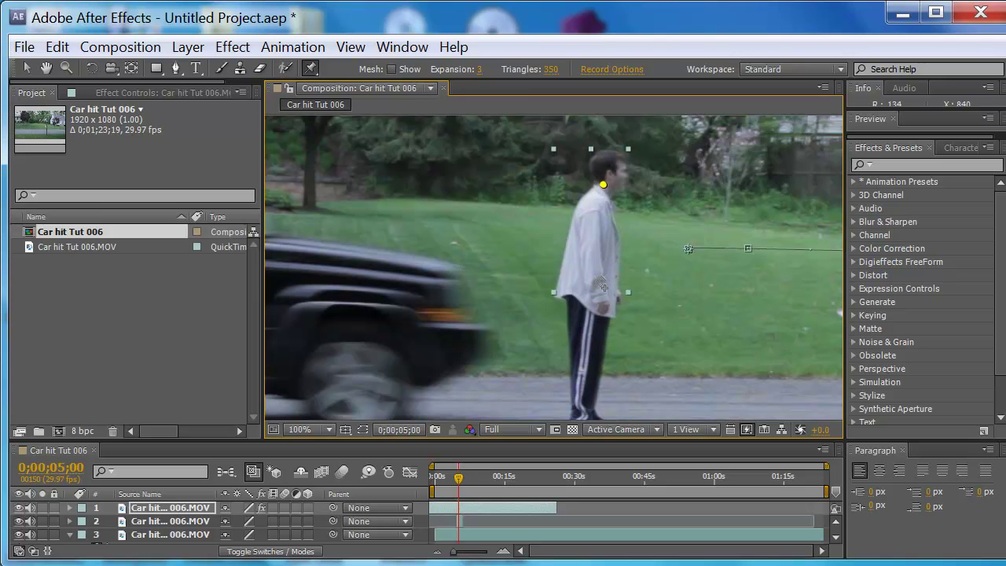
click(592, 288)
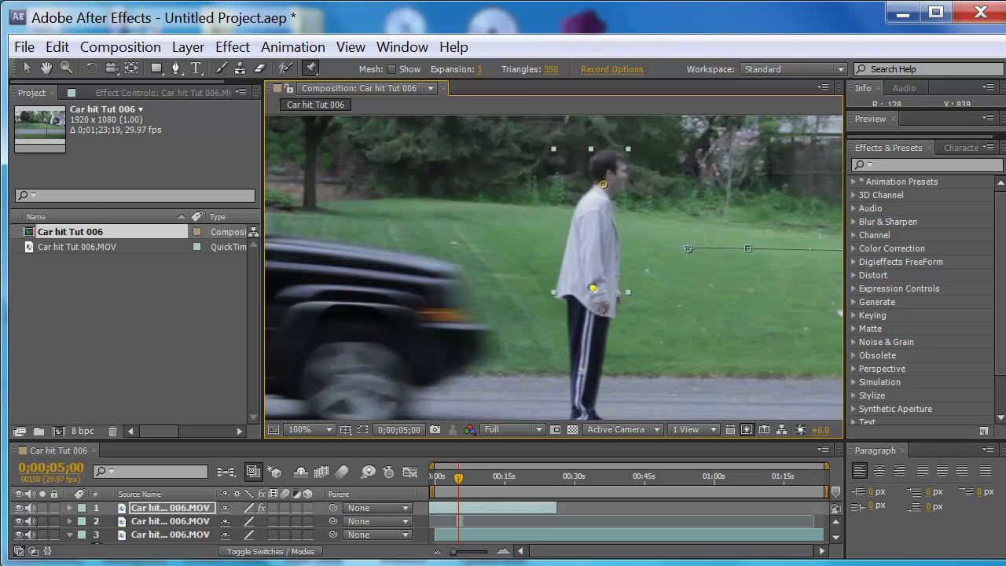
click(584, 368)
click(27, 68)
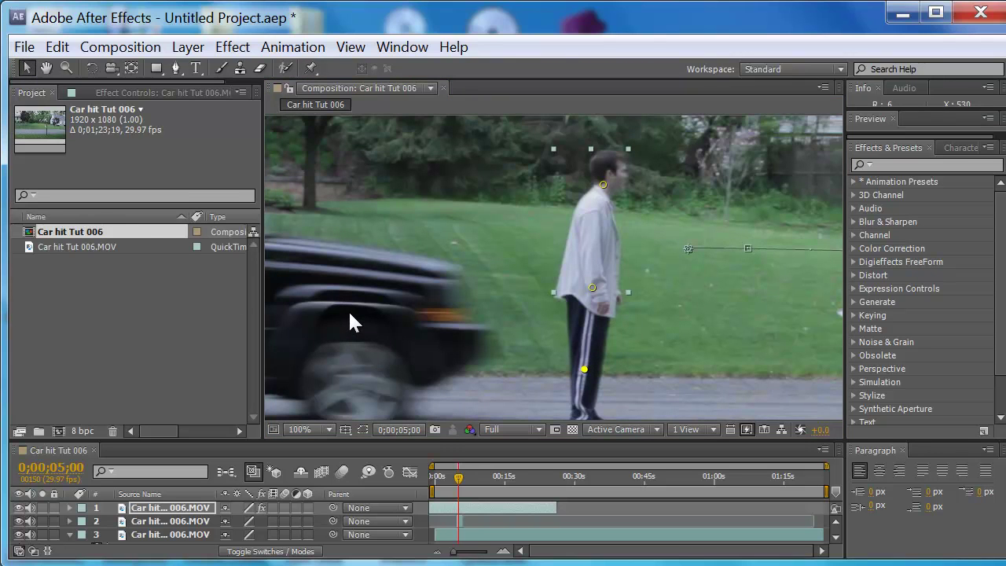
- At 0;00;05;02, move the neck pin back toward the car so the man's upper body bends backward
key(Page_Down)
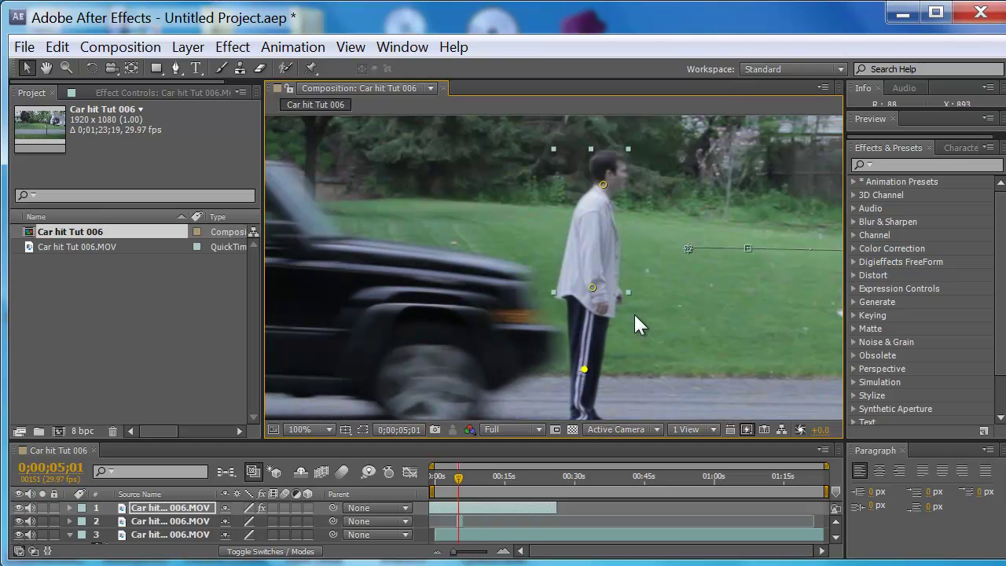
key(Page_Down)
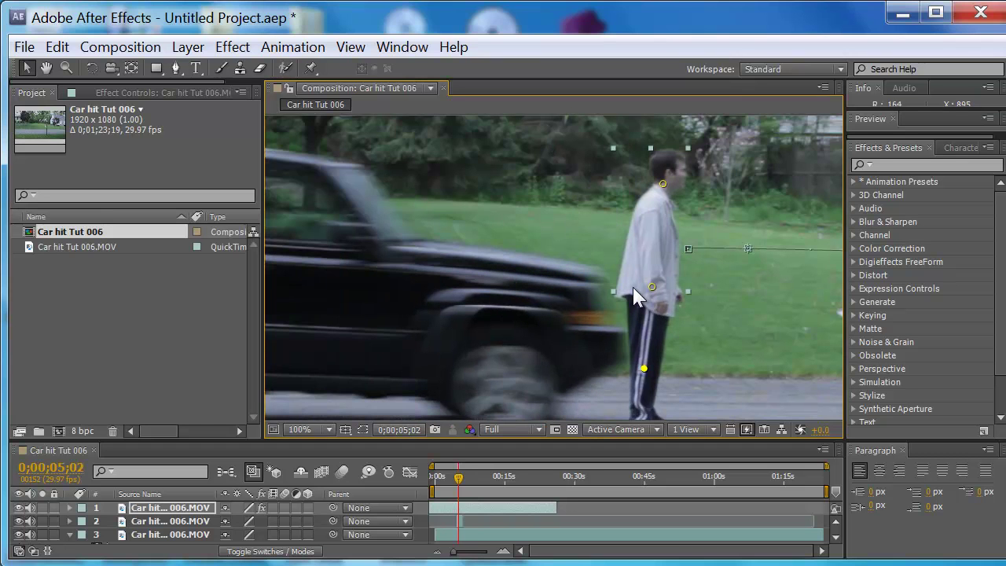
drag(663, 185, 615, 191)
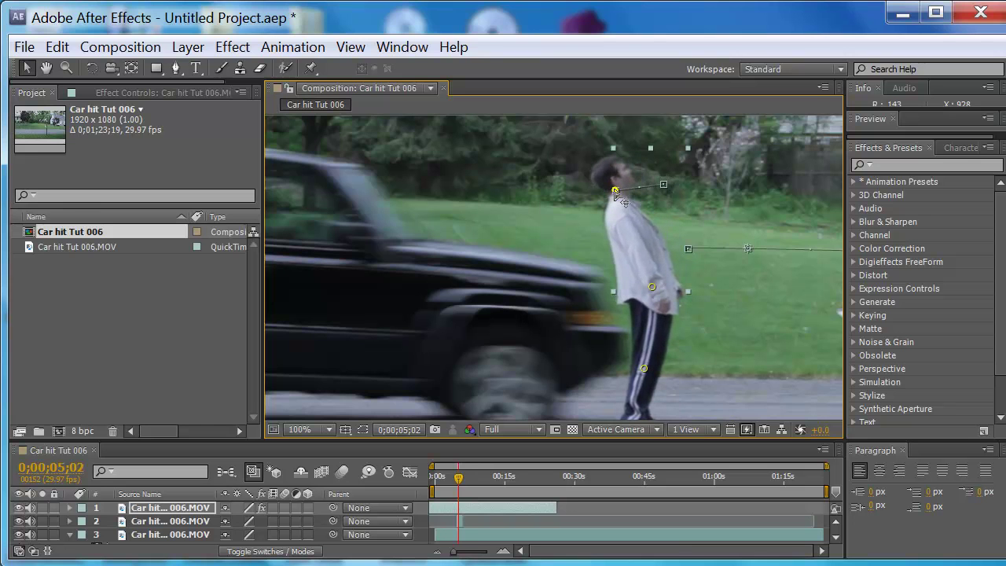
- Step back and forth through the frames around 0;00;05;02 to check how the man's body bends at impact
key(Page_Up)
key(Page_Up)
key(Page_Down)
key(Page_Up)
key(Page_Down)
key(Page_Down)
key(Page_Down)
key(Page_Down)
key(Page_Up)
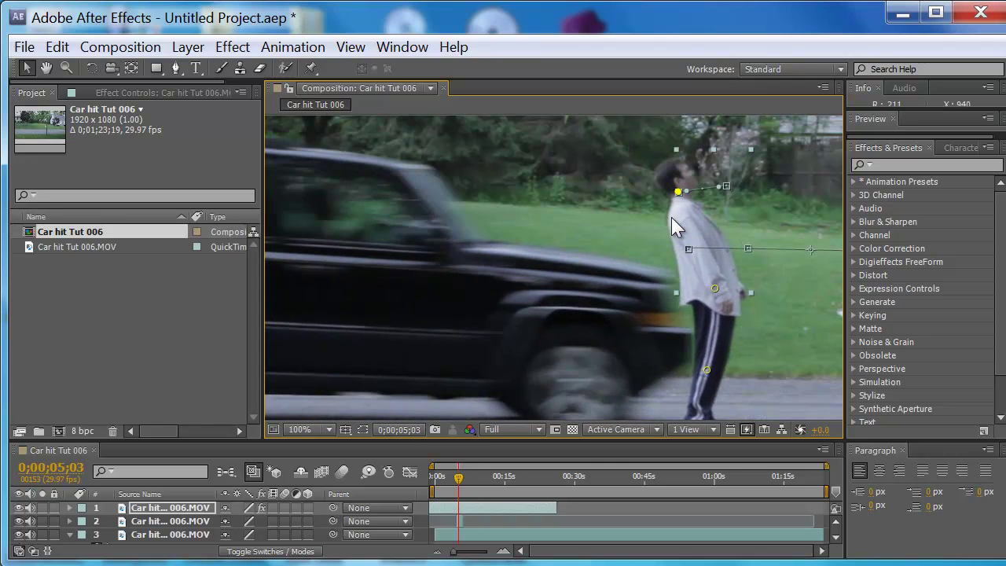
key(Page_Up)
key(Page_Up)
key(Page_Up)
key(Page_Down)
key(Page_Down)
key(Page_Down)
key(Page_Down)
key(Page_Down)
key(Page_Down)
key(Page_Down)
key(Page_Down)
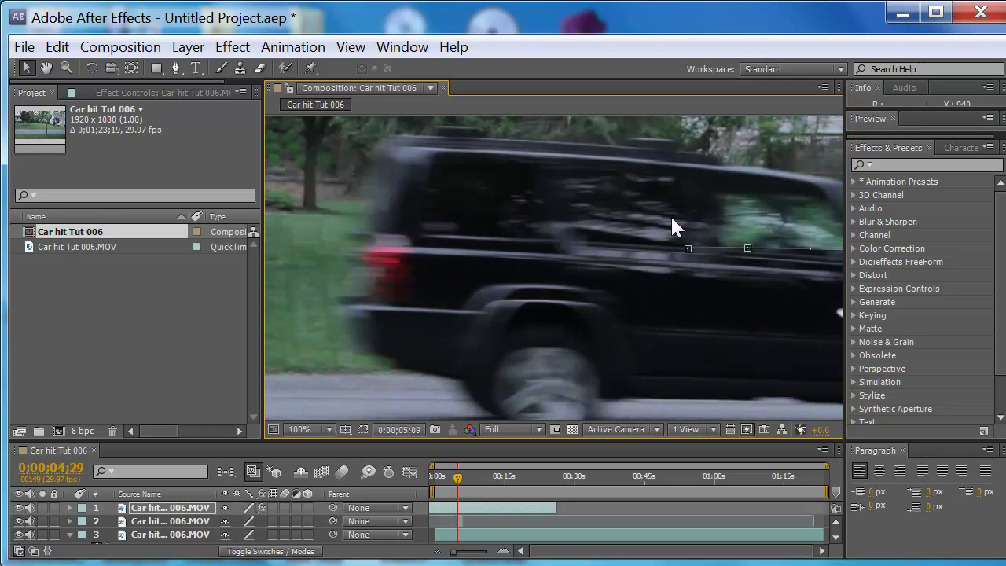
key(Page_Up)
key(Page_Up)
key(Page_Up)
key(Page_Up)
key(Page_Up)
key(Page_Up)
key(Page_Up)
key(Page_Up)
key(Page_Down)
key(Page_Down)
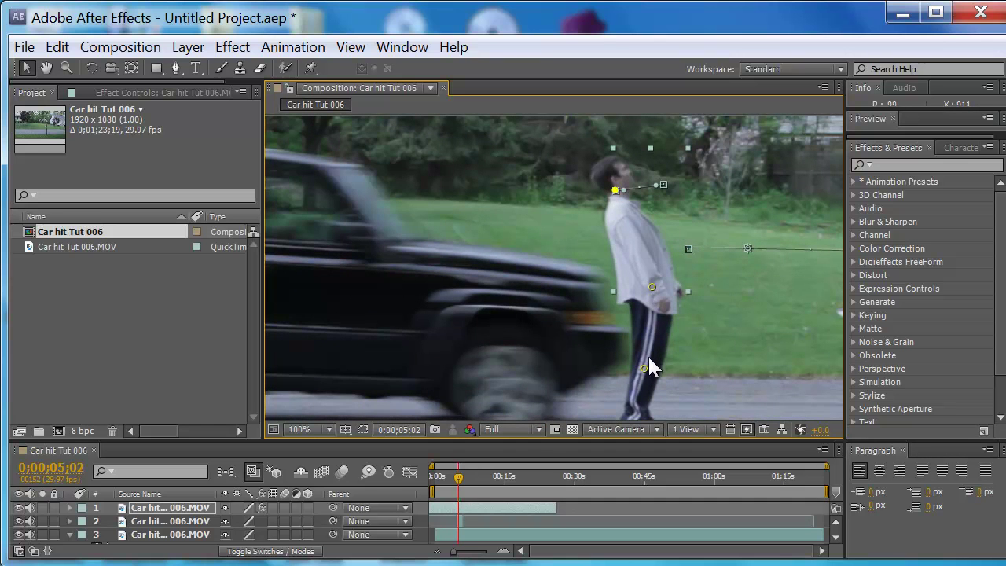
- At 0;00;05;03, shift the knee pin slightly toward the car and pull the neck pin further back and down toward the hood
key(Page_Down)
drag(702, 372, 698, 372)
drag(679, 196, 634, 239)
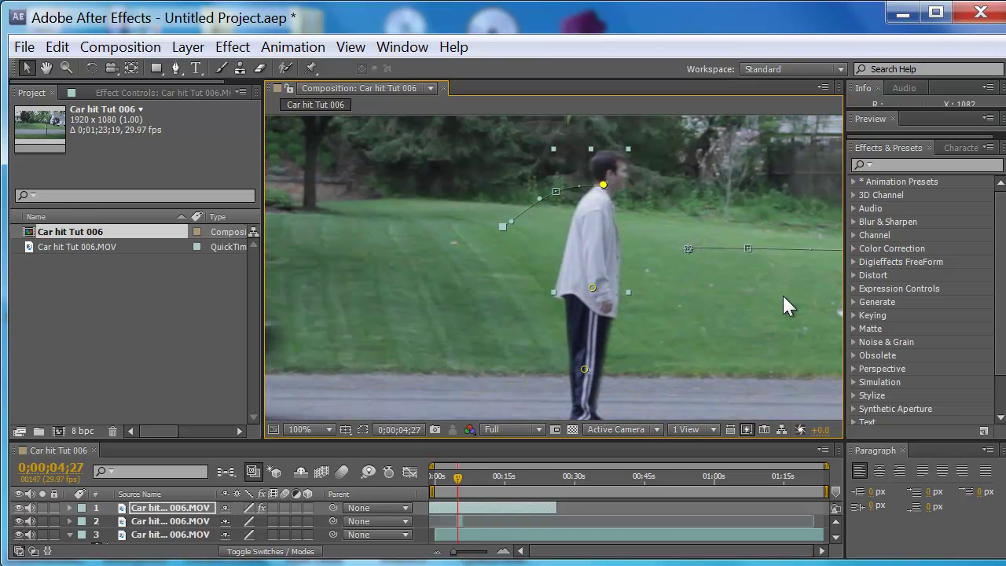
- Step through the frames from 0;00;04;27 to 0;00;05;09 and back to check the man's stronger bend against the car
key(Page_Down)
key(Page_Down)
key(Page_Down)
key(Page_Down)
key(Page_Down)
key(Page_Down)
key(Page_Down)
key(Page_Down)
key(Page_Down)
key(Page_Down)
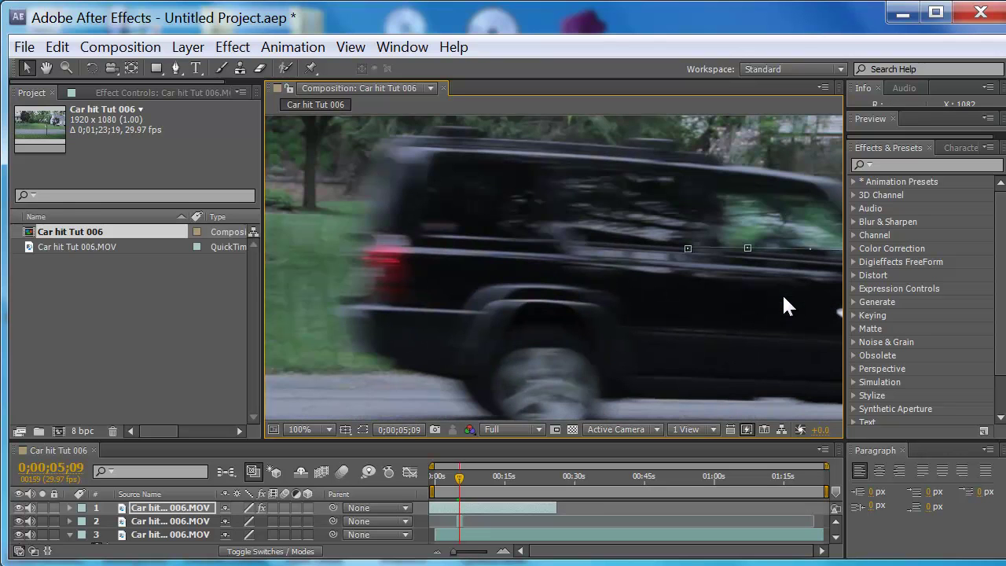
key(Page_Up)
key(Page_Up)
key(Page_Up)
key(Page_Up)
key(Page_Up)
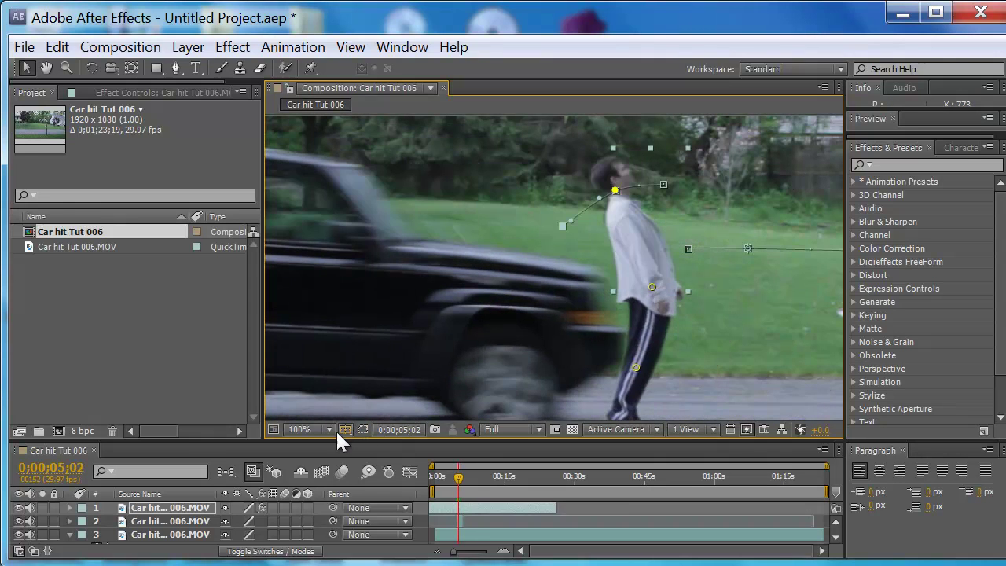
- Fit the whole frame in view, select layer 3 to hide the man's pins, and step back to before the impact
click(331, 430)
click(355, 471)
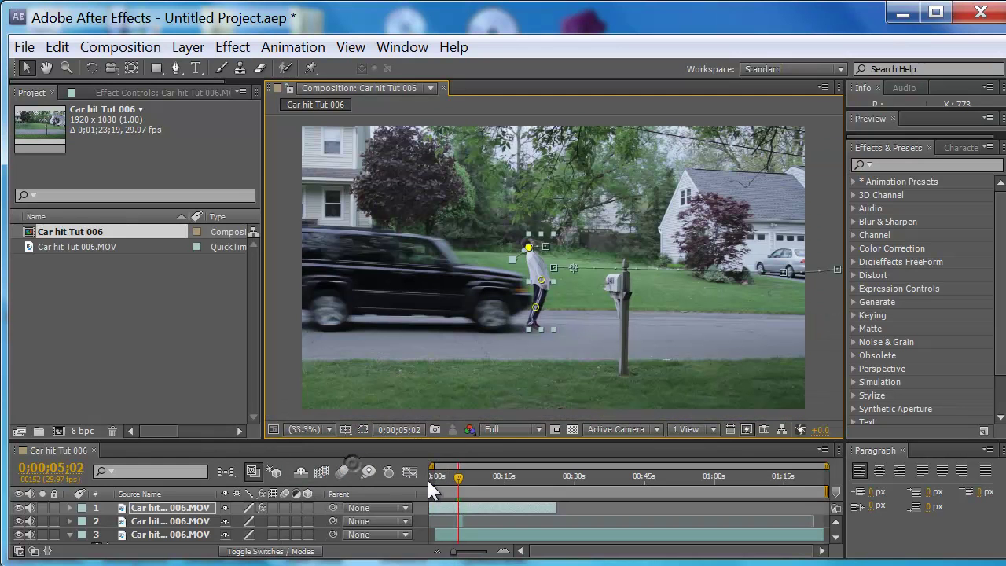
click(190, 536)
key(Page_Up)
key(Page_Up)
key(Page_Up)
key(Page_Up)
key(Page_Up)
key(Page_Up)
key(Page_Up)
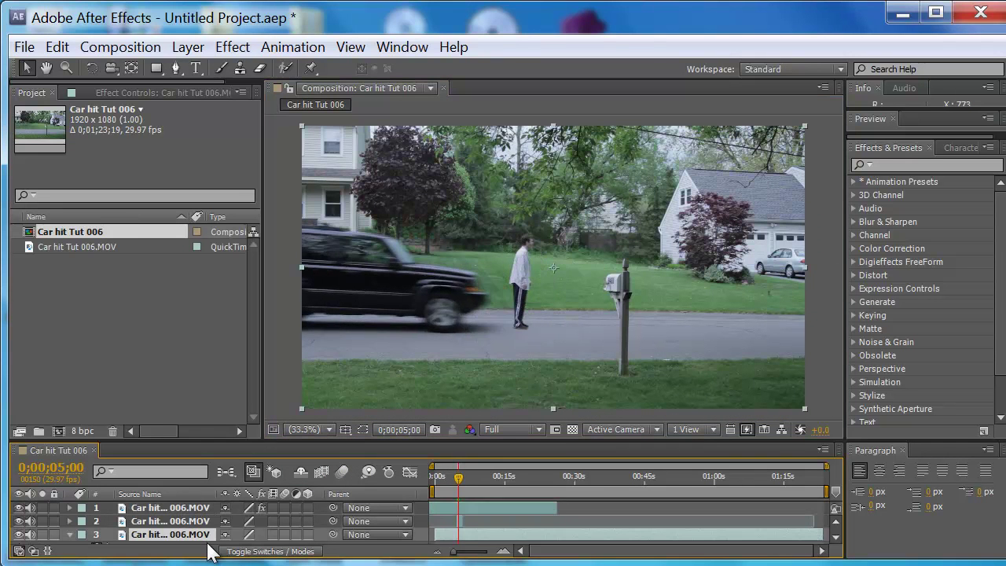
- Step back and forth through the frames from 0;00;04;22 to past the impact to check how the bent man moves with the car
key(Page_Down)
key(Page_Down)
key(Page_Down)
key(Page_Down)
key(Page_Down)
key(Page_Down)
key(Page_Down)
key(Page_Down)
key(Page_Down)
key(Page_Down)
key(Page_Down)
key(Page_Down)
key(Page_Down)
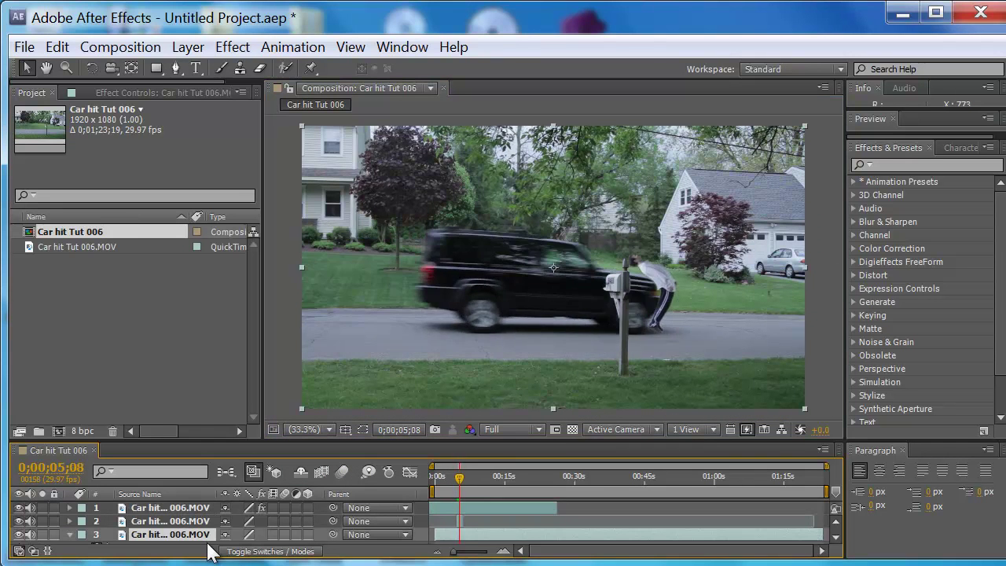
key(Page_Up)
key(Page_Up)
key(Page_Up)
key(Page_Up)
key(Page_Up)
key(Page_Up)
key(Page_Up)
key(Page_Up)
key(Page_Up)
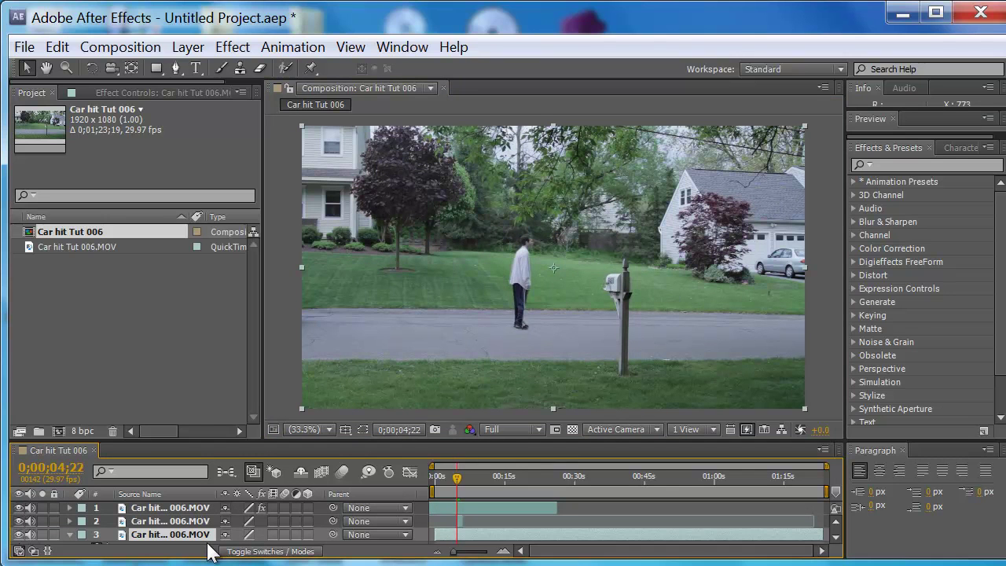
key(Page_Down)
key(Page_Down)
key(Page_Down)
key(Page_Down)
key(Page_Down)
key(Page_Down)
key(Page_Down)
key(Page_Down)
key(Page_Down)
key(Page_Up)
key(Page_Up)
key(Page_Up)
key(Page_Up)
key(Page_Up)
key(Page_Up)
key(Page_Up)
key(Page_Up)
key(Page_Up)
key(Page_Up)
key(Page_Up)
key(Page_Up)
key(Page_Up)
key(Page_Up)
key(Page_Up)
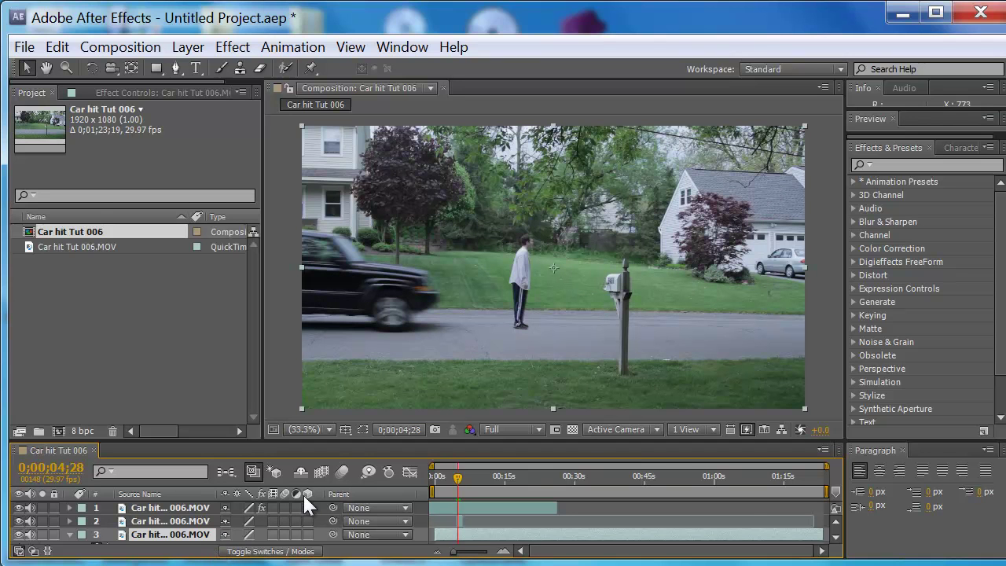
- Enable motion blur for the composition and turn it on for the man's layer 1
click(340, 473)
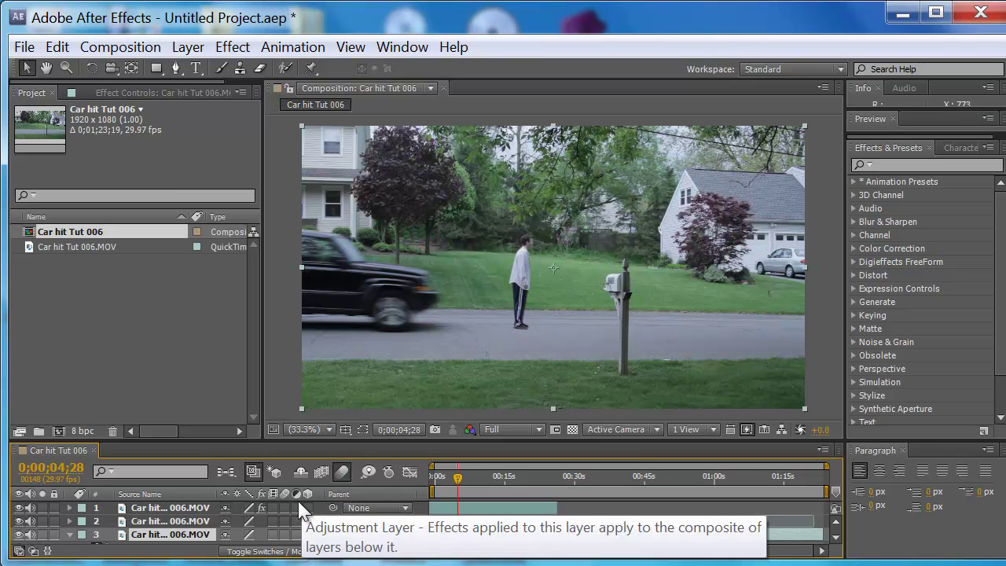
click(206, 507)
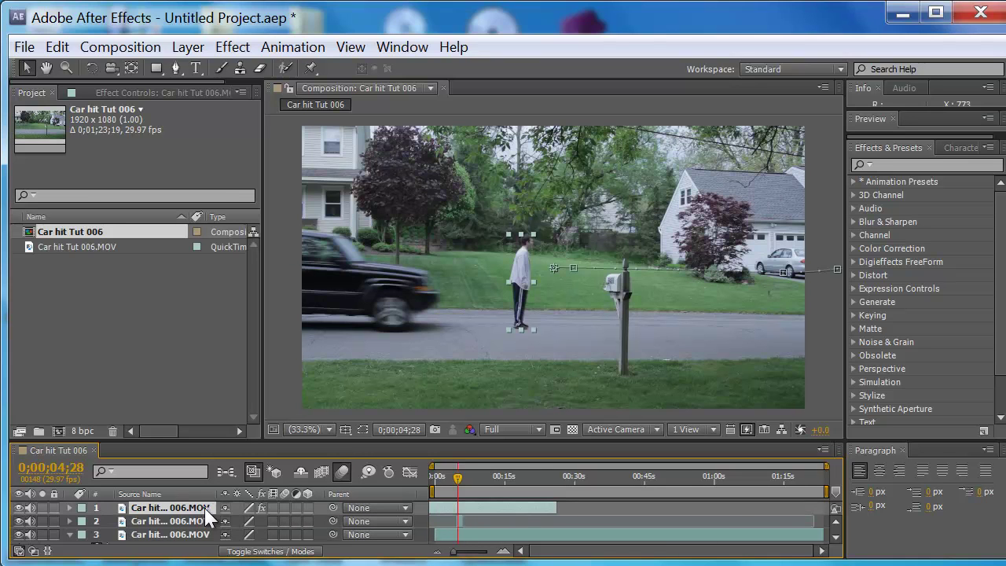
click(283, 507)
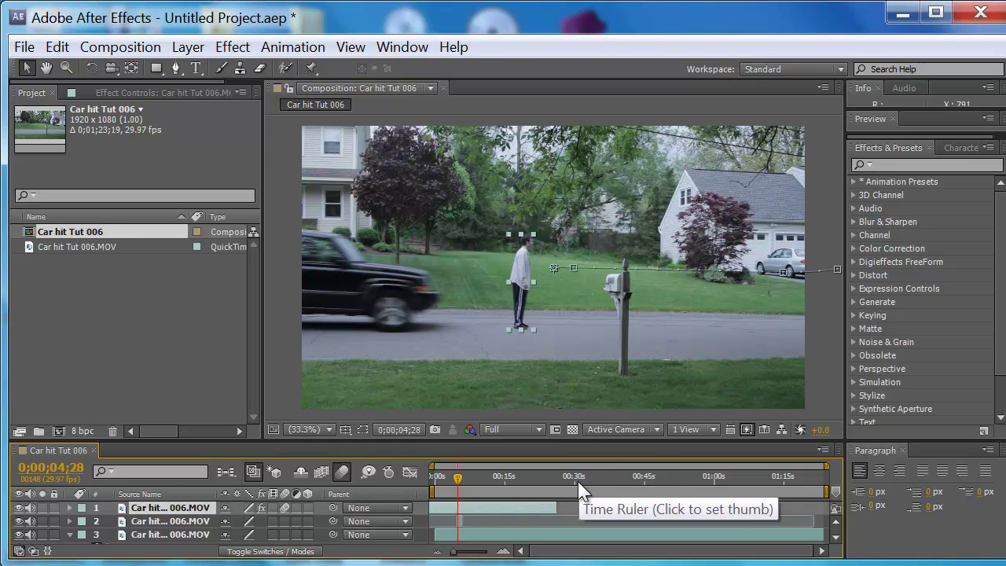
- Step from 0;00;04;28 through the impact and back, selecting layer 3 to hide the man's handles, to examine his motion blur
key(Page_Down)
key(Page_Down)
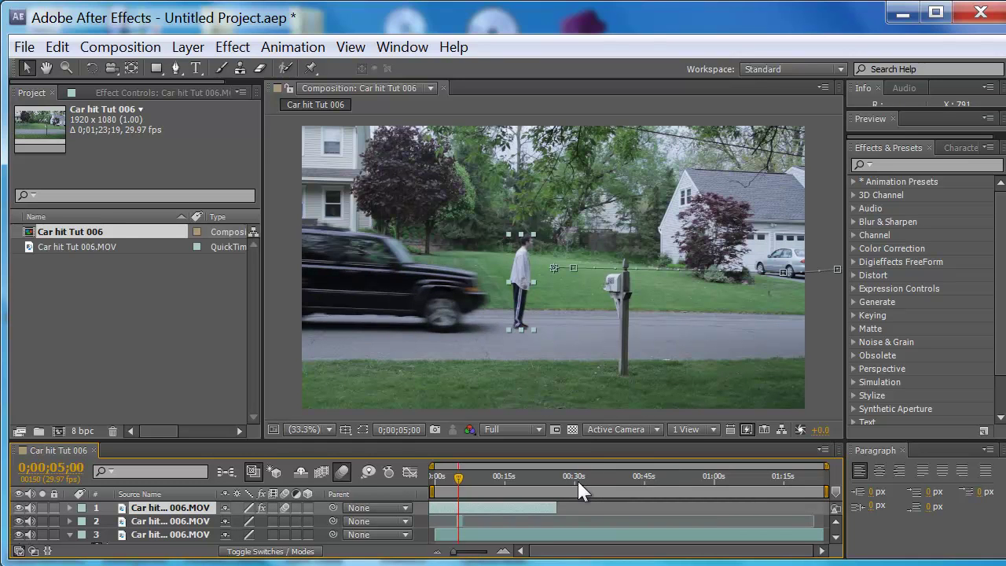
key(Page_Down)
key(Page_Down)
key(Page_Down)
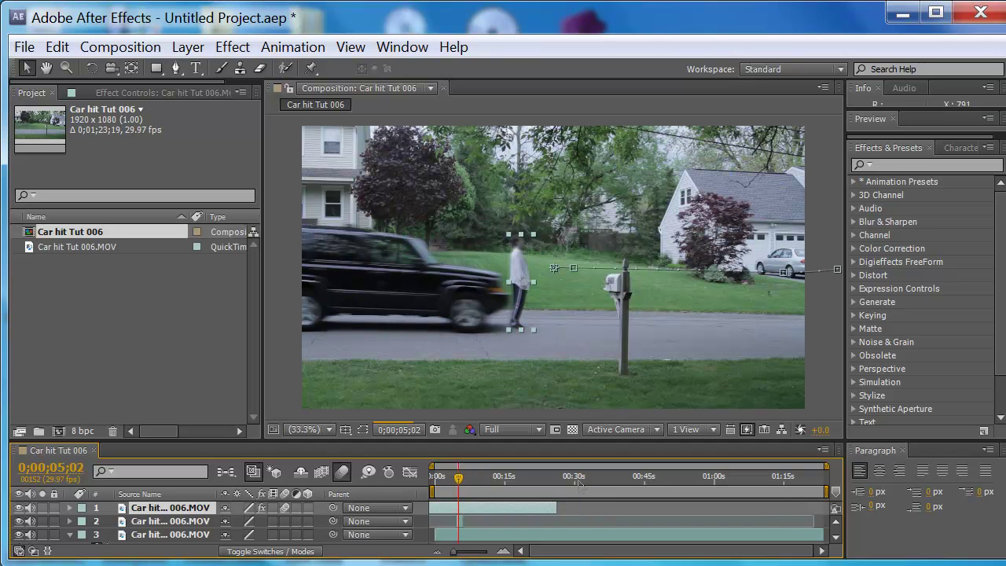
click(168, 534)
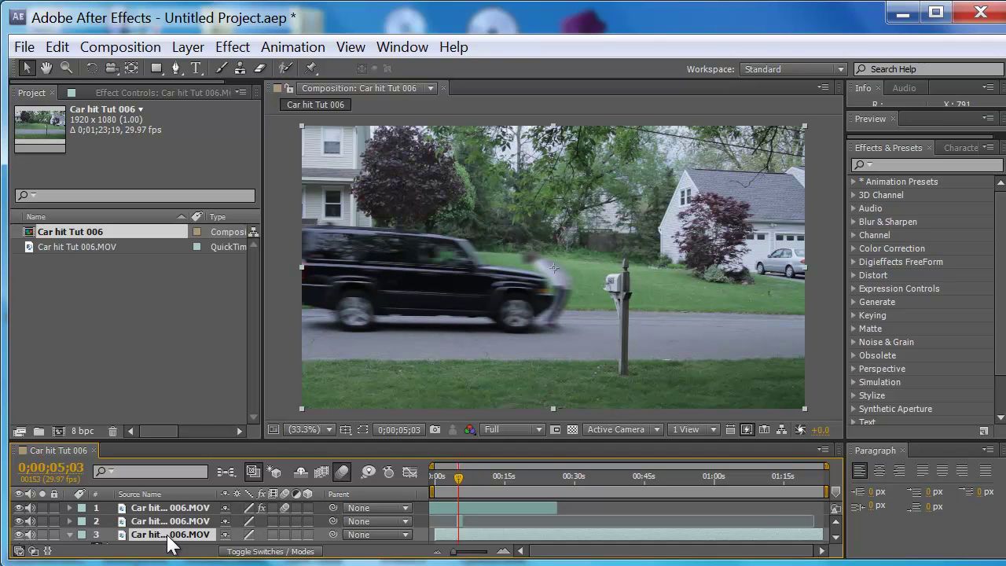
key(Page_Down)
key(Page_Down)
key(Page_Down)
key(Page_Down)
key(Page_Down)
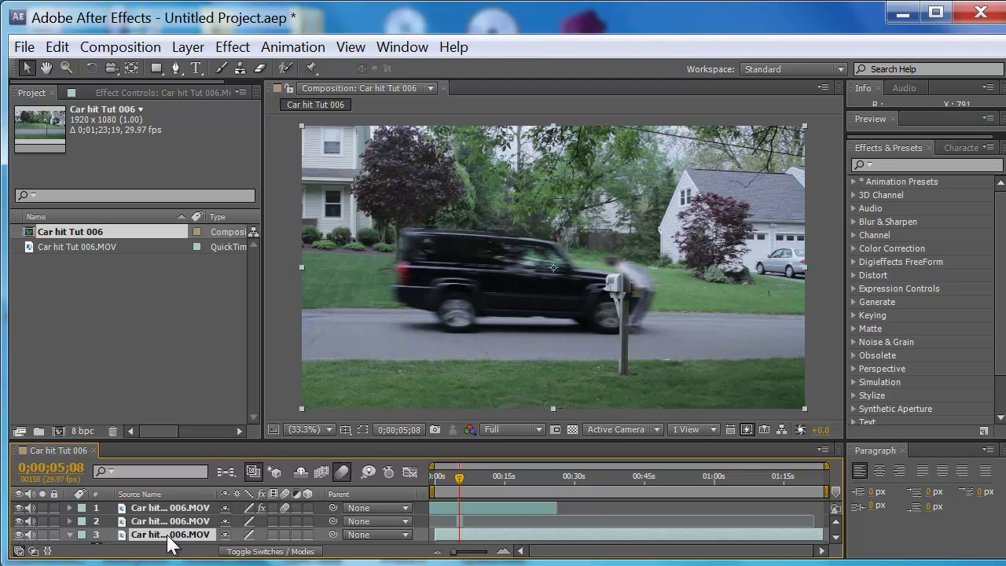
key(Page_Down)
key(Page_Down)
key(Page_Down)
key(Page_Down)
key(Page_Down)
key(Page_Down)
key(Page_Down)
key(Page_Down)
key(Page_Up)
key(Page_Up)
key(Page_Up)
key(Page_Up)
key(Page_Up)
key(Page_Up)
key(Page_Up)
key(Page_Up)
key(Page_Up)
key(Page_Up)
key(Page_Up)
key(Page_Up)
key(Page_Up)
key(Page_Up)
key(Page_Up)
key(Page_Up)
key(Page_Up)
key(Page_Up)
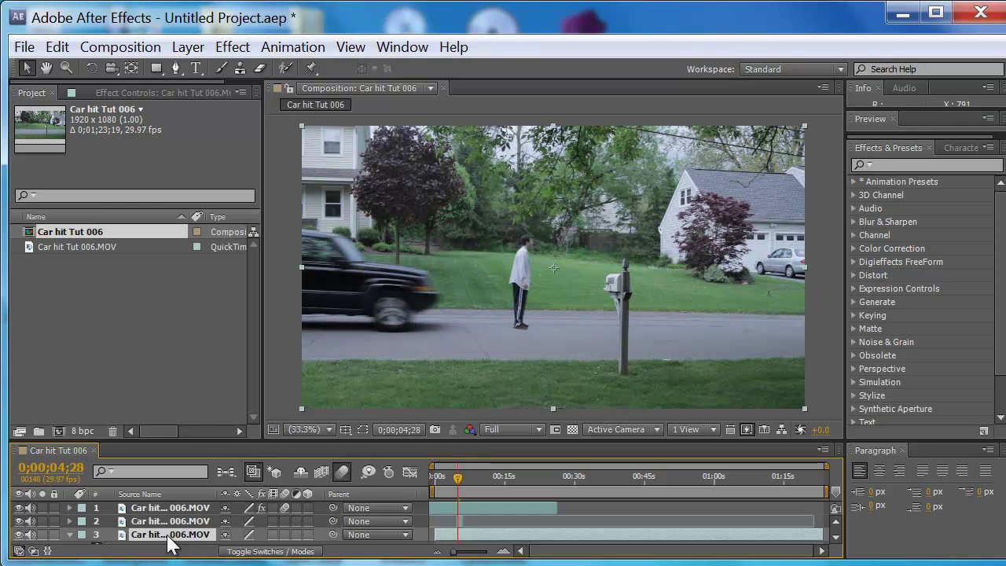
- Run repeatedly through the whole hit up to 0;00;05;20 to check the blurred man's movement until he leaves the frame
key(Page_Up)
key(Page_Up)
key(Page_Down)
key(Page_Down)
key(Page_Down)
key(Page_Down)
key(Page_Down)
key(Page_Down)
key(Page_Down)
key(Page_Down)
key(Page_Down)
key(Page_Down)
key(Page_Down)
key(Page_Down)
key(Page_Down)
key(Page_Down)
key(Page_Down)
key(Page_Down)
key(Page_Down)
key(Page_Down)
key(Page_Down)
key(Page_Down)
key(Page_Up)
key(Page_Up)
key(Page_Up)
key(Page_Up)
key(Page_Up)
key(Page_Up)
key(Page_Up)
key(Page_Up)
key(Page_Up)
key(Page_Up)
key(Page_Up)
key(Page_Up)
key(Page_Up)
key(Page_Up)
key(Page_Up)
key(Page_Up)
key(Page_Up)
key(Page_Up)
key(Page_Up)
key(Page_Up)
key(Page_Down)
key(Page_Down)
key(Page_Down)
key(Page_Down)
key(Page_Down)
key(Page_Down)
key(Page_Down)
key(Page_Down)
key(Page_Down)
key(Page_Down)
key(Page_Down)
key(Page_Down)
key(Page_Down)
key(Page_Down)
key(Page_Down)
key(Page_Down)
key(Page_Down)
key(Page_Down)
key(Page_Down)
key(Page_Down)
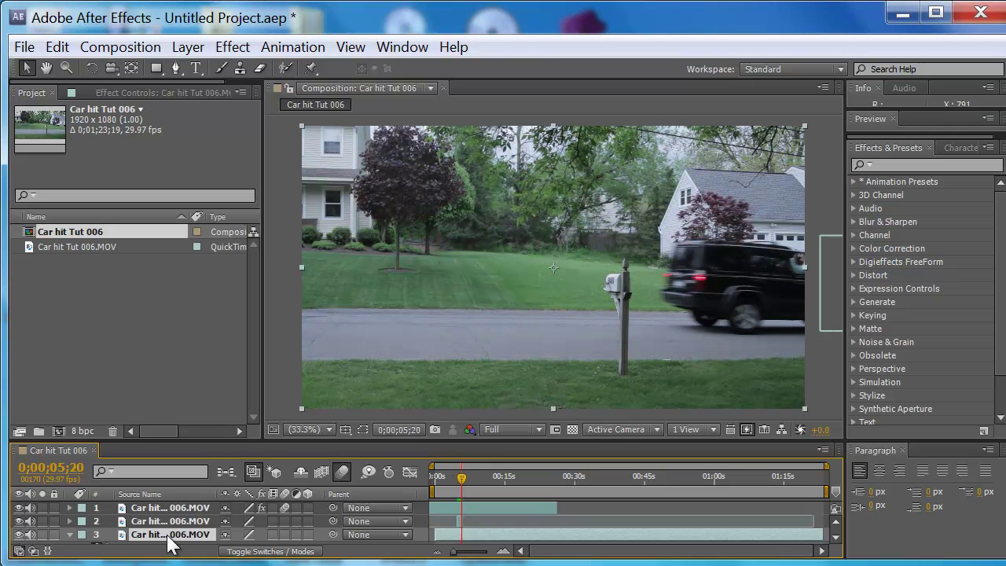
- Go to 0;00;05;18 and select layer 1 to examine the man's motion path beyond the frame edge
key(Page_Up)
key(Page_Up)
key(Page_Up)
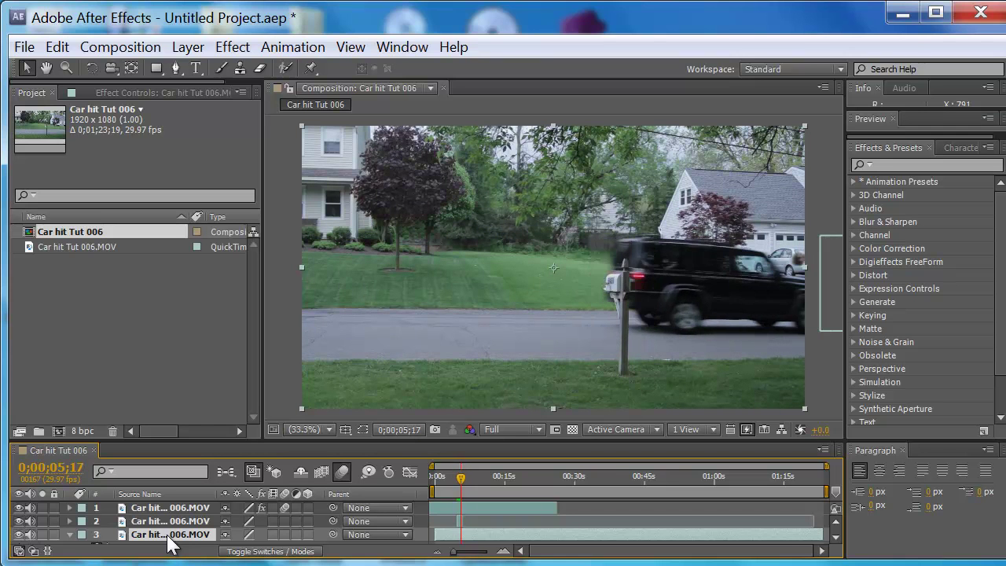
key(Page_Down)
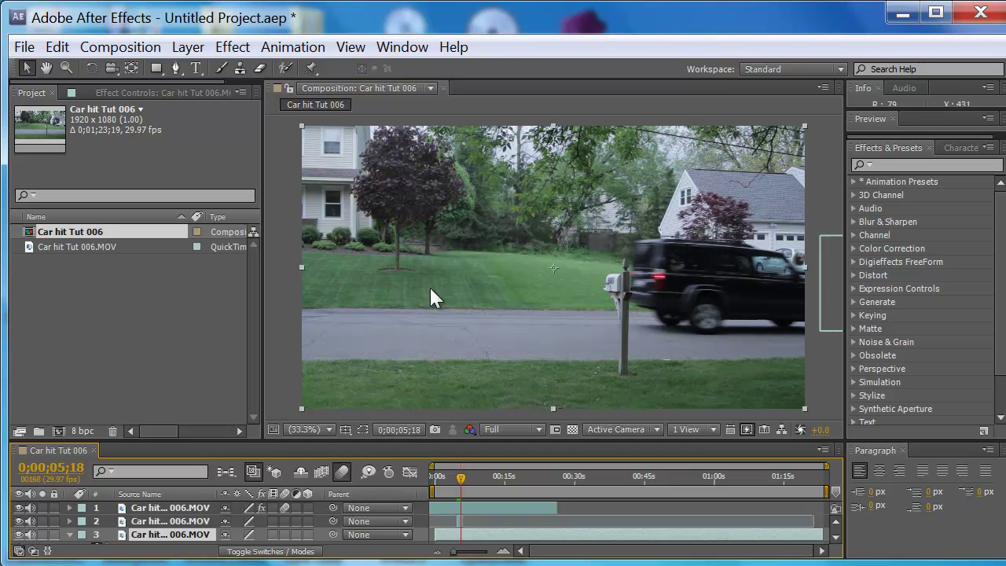
click(188, 508)
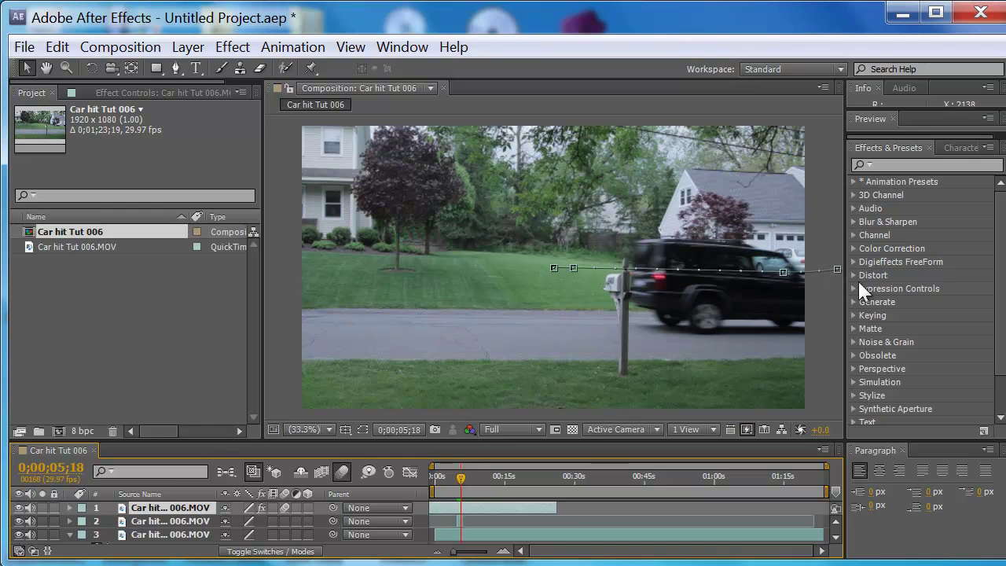
- Step back through the hit and forward to 0;00;05;27 with layer 1 selected to check the man's movement against the car
click(829, 393)
key(Page_Up)
key(Page_Up)
key(Page_Up)
key(Page_Up)
key(Page_Up)
key(Page_Up)
key(Page_Up)
key(Page_Up)
key(Page_Up)
key(Page_Up)
key(Page_Up)
key(Page_Up)
key(Page_Up)
key(Page_Up)
key(Page_Up)
key(Page_Up)
key(Page_Up)
key(Page_Up)
key(Page_Up)
key(Page_Up)
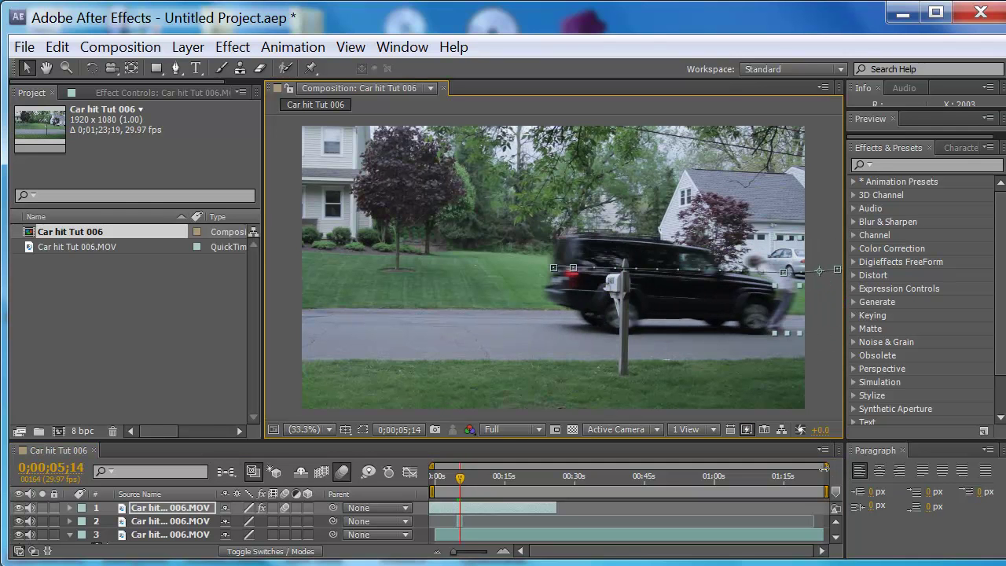
key(Page_Down)
key(Page_Down)
key(Page_Down)
key(Page_Down)
key(Page_Down)
key(Page_Down)
key(Page_Down)
key(Page_Down)
key(Page_Down)
key(Page_Down)
key(Page_Down)
key(Page_Down)
key(Page_Down)
key(Page_Down)
key(Page_Down)
key(Page_Down)
key(Page_Down)
key(Page_Down)
key(Page_Down)
key(Page_Down)
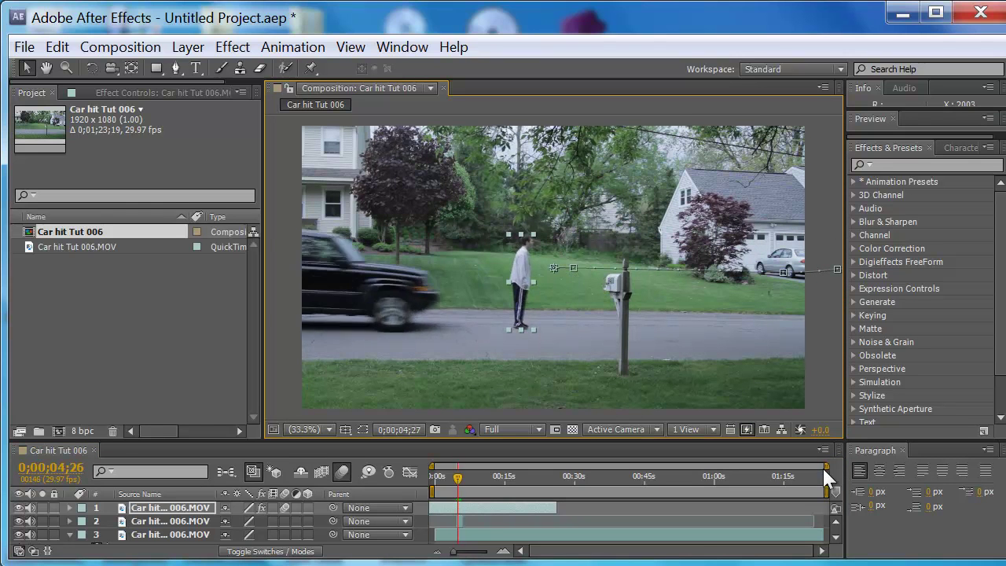
key(Page_Down)
key(Page_Down)
key(Page_Down)
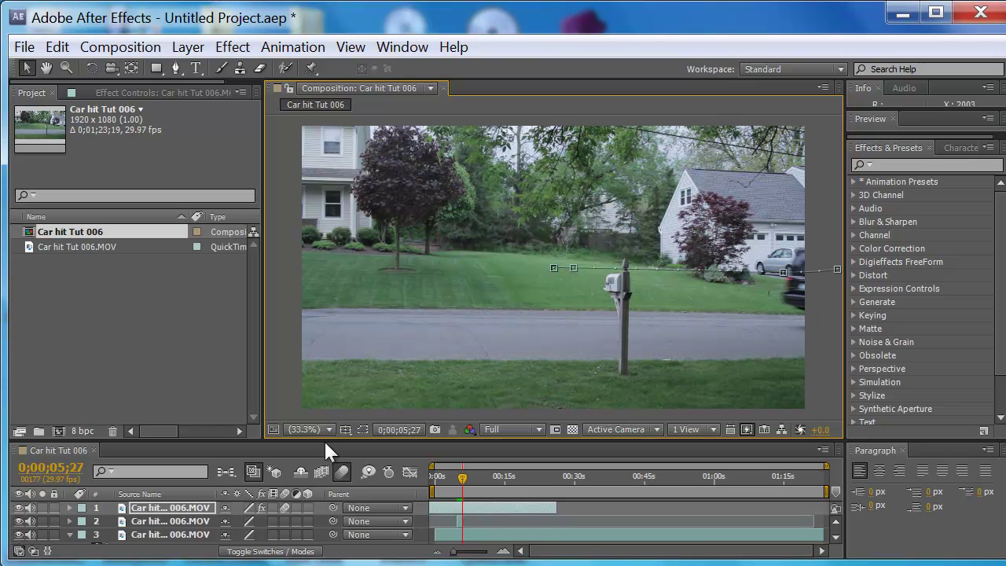
- Select layer 3 to hide the man's handles and step back to 0;00;04;22 to review the hit
click(186, 535)
key(Page_Up)
key(Page_Up)
key(Page_Up)
key(Page_Up)
key(Page_Up)
key(Page_Up)
key(Page_Up)
key(Page_Up)
key(Page_Up)
key(Page_Up)
key(Page_Up)
key(Page_Up)
key(Page_Up)
key(Page_Up)
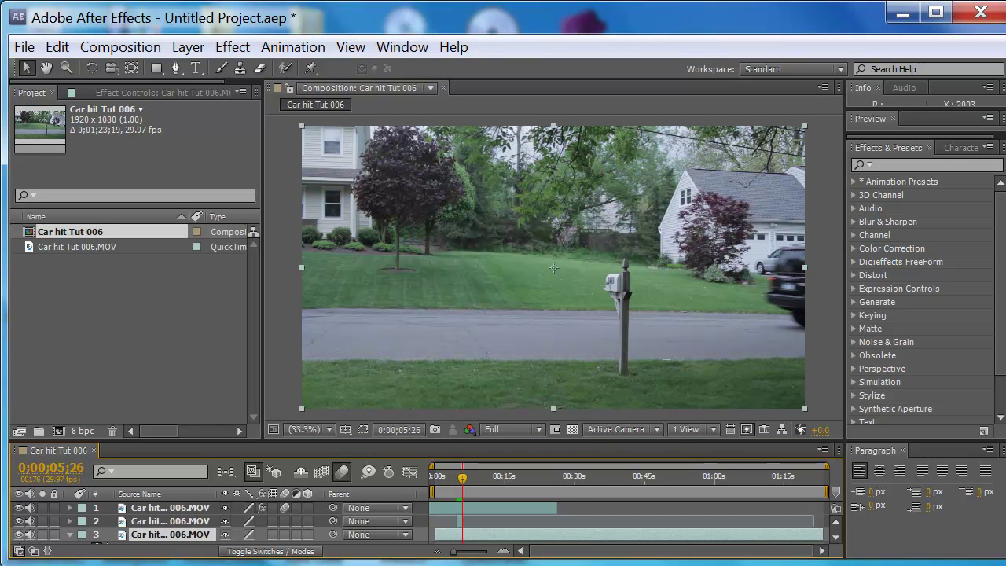
key(Page_Up)
key(Page_Up)
key(Page_Up)
key(Page_Up)
key(Page_Up)
key(Page_Up)
key(Page_Up)
key(Page_Up)
key(Page_Up)
key(Page_Up)
key(Page_Up)
key(Page_Up)
key(Page_Up)
key(Page_Up)
key(Page_Up)
key(Page_Up)
key(Page_Up)
key(Page_Up)
key(Page_Up)
key(Page_Up)
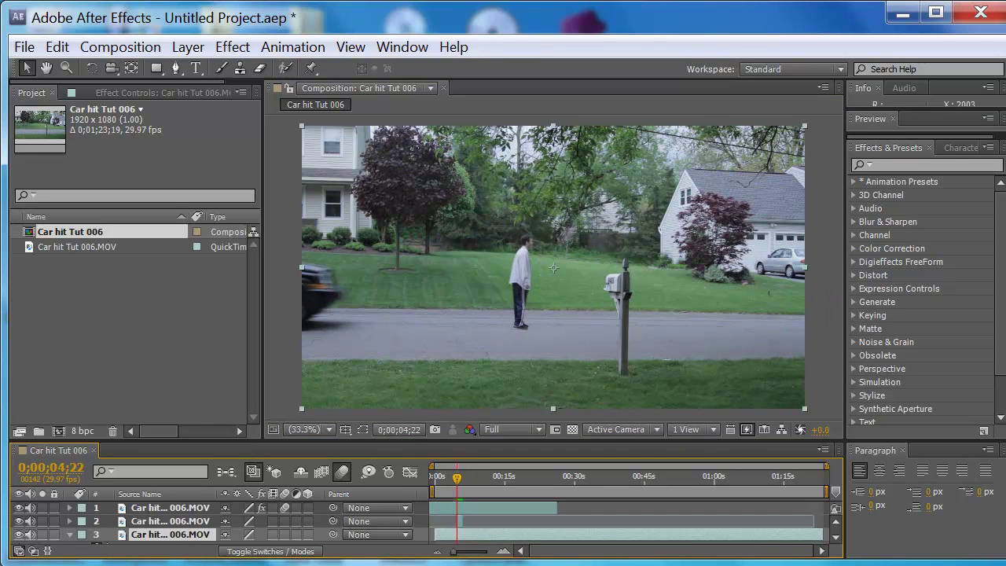
- Run forward through the impact to 0;00;05;23 and back again to check the finished motion-blurred hit
key(Page_Down)
key(Page_Down)
key(Page_Down)
key(Page_Down)
key(Page_Down)
key(Page_Down)
key(Page_Down)
key(Page_Down)
key(Page_Down)
key(Page_Down)
key(Page_Down)
key(Page_Down)
key(Page_Down)
key(Page_Down)
key(Page_Down)
key(Page_Down)
key(Page_Down)
key(Page_Down)
key(Page_Down)
key(Page_Down)
key(Page_Down)
key(Page_Down)
key(Page_Down)
key(Page_Down)
key(Page_Down)
key(Page_Down)
key(Page_Down)
key(Page_Down)
key(Page_Down)
key(Page_Down)
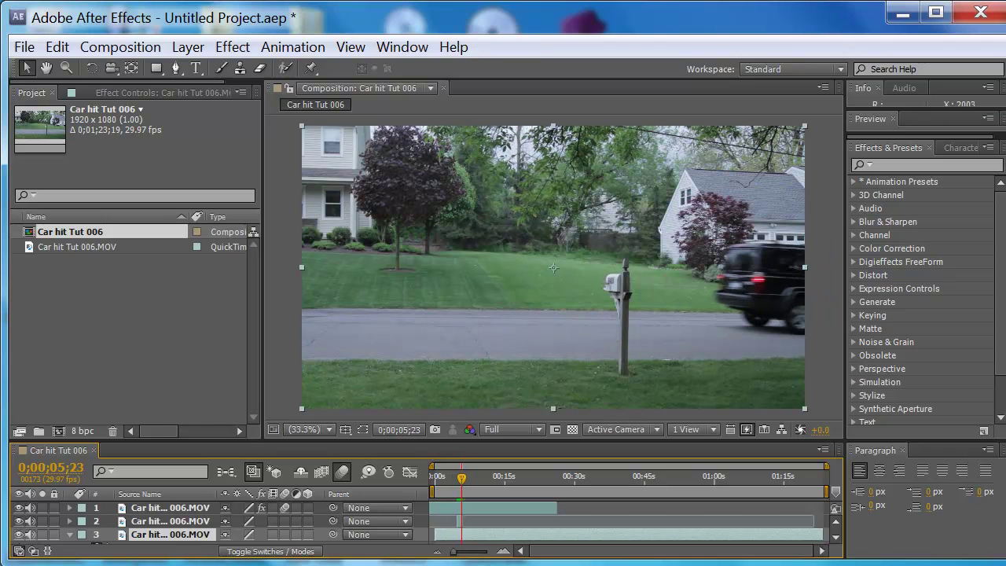
key(Page_Up)
key(Page_Up)
key(Page_Up)
key(Page_Up)
key(Page_Up)
key(Page_Up)
key(Page_Up)
key(Page_Up)
key(Page_Up)
key(Page_Up)
key(Page_Up)
key(Page_Up)
key(Page_Up)
key(Page_Up)
key(Page_Up)
key(Page_Up)
key(Page_Up)
key(Page_Up)
key(Page_Up)
key(Page_Up)
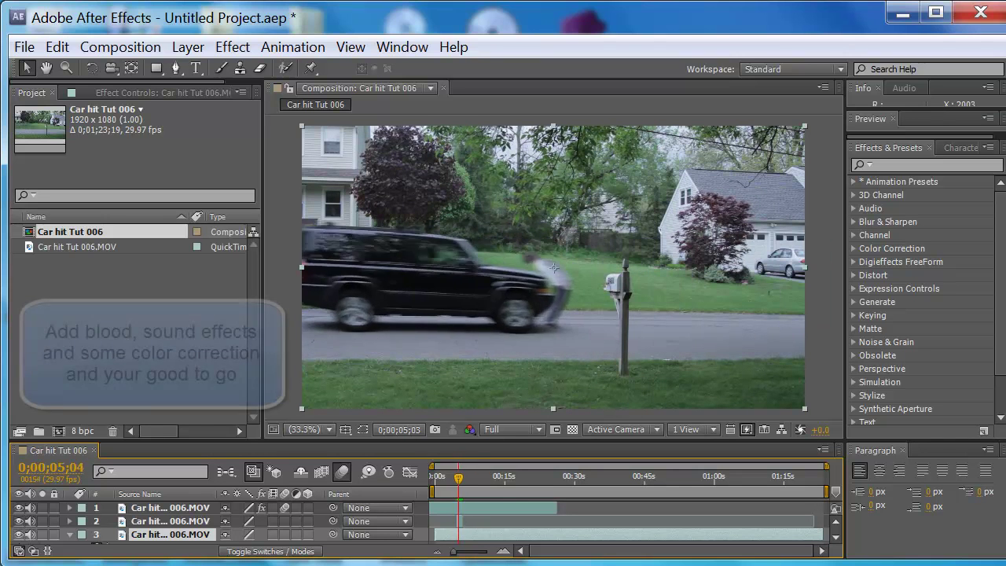
- Magnify the composition to 100% and select layer 1 to examine the mask around the man up to 0;00;05;00
click(362, 425)
click(328, 425)
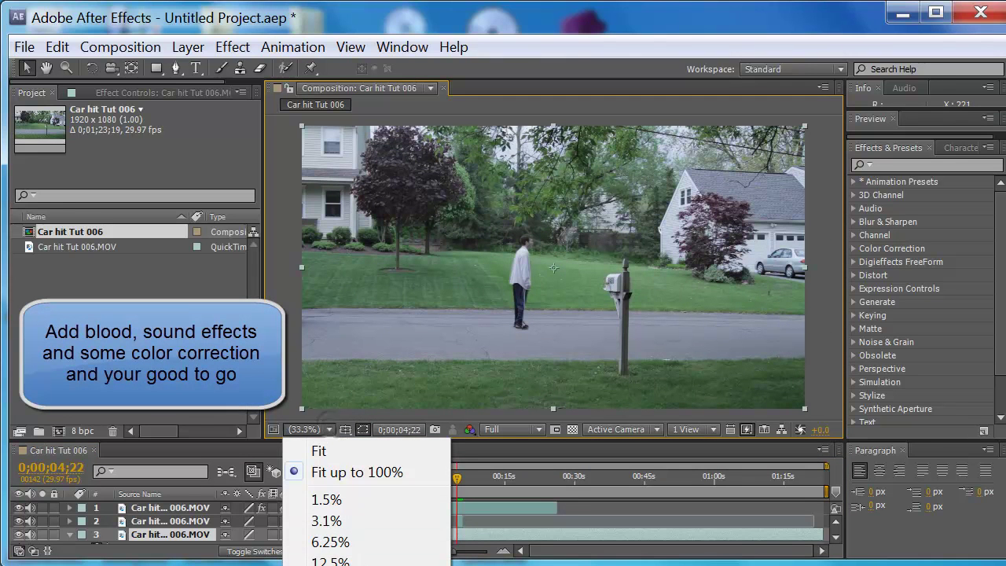
click(310, 562)
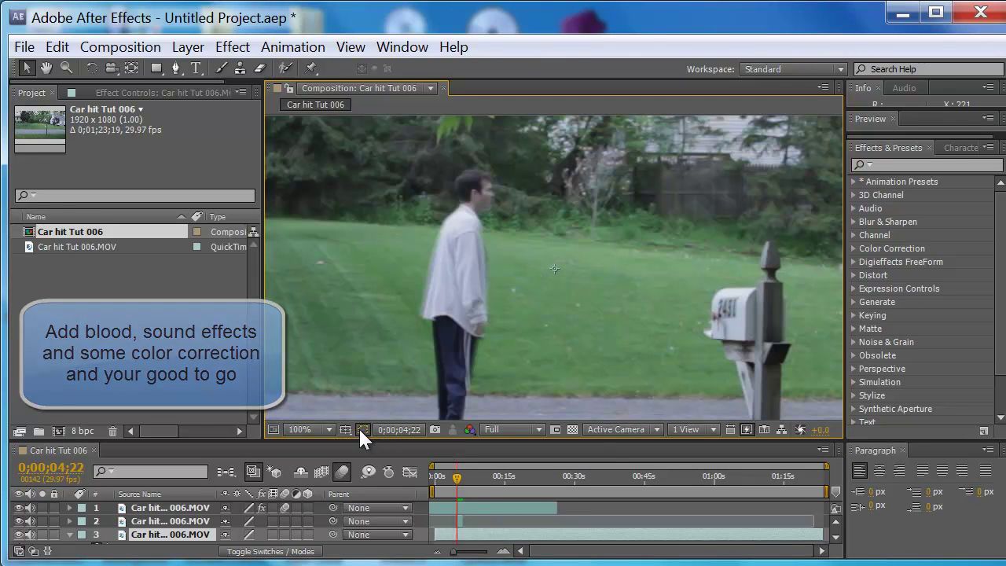
click(202, 508)
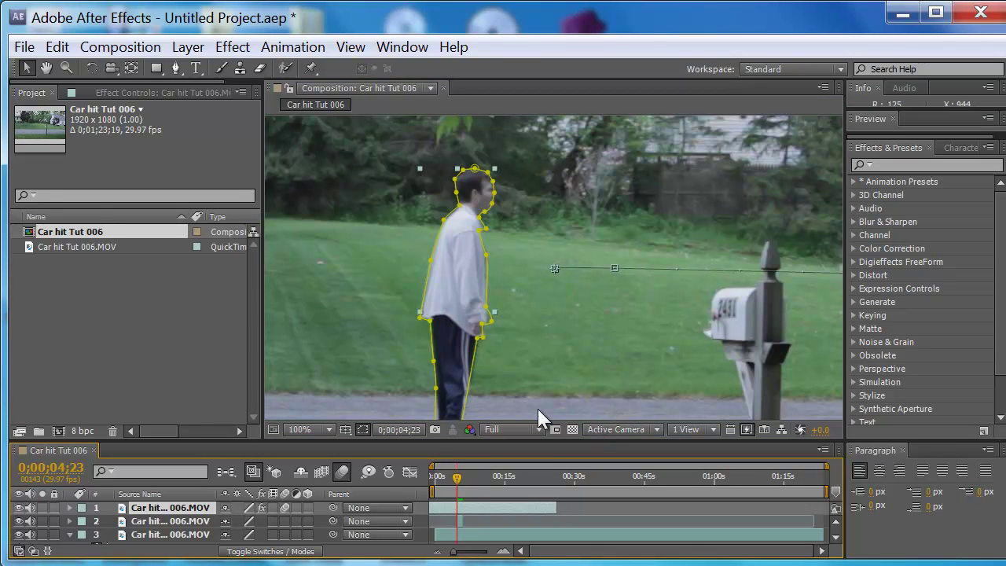
key(space)
drag(570, 348, 652, 314)
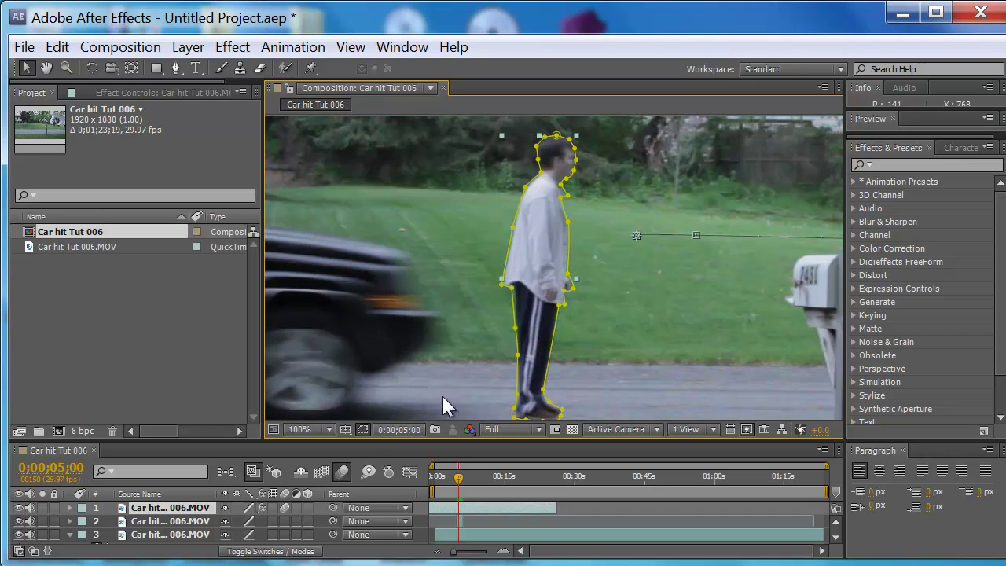
- At 0;00;04;20, move layer 1's mask points in front of the man's ankle and hand outward, away from his body
key(Page_Up)
key(Page_Up)
key(Page_Up)
key(Page_Up)
key(Page_Up)
key(Page_Up)
key(Page_Up)
key(Page_Up)
key(Page_Up)
key(Page_Up)
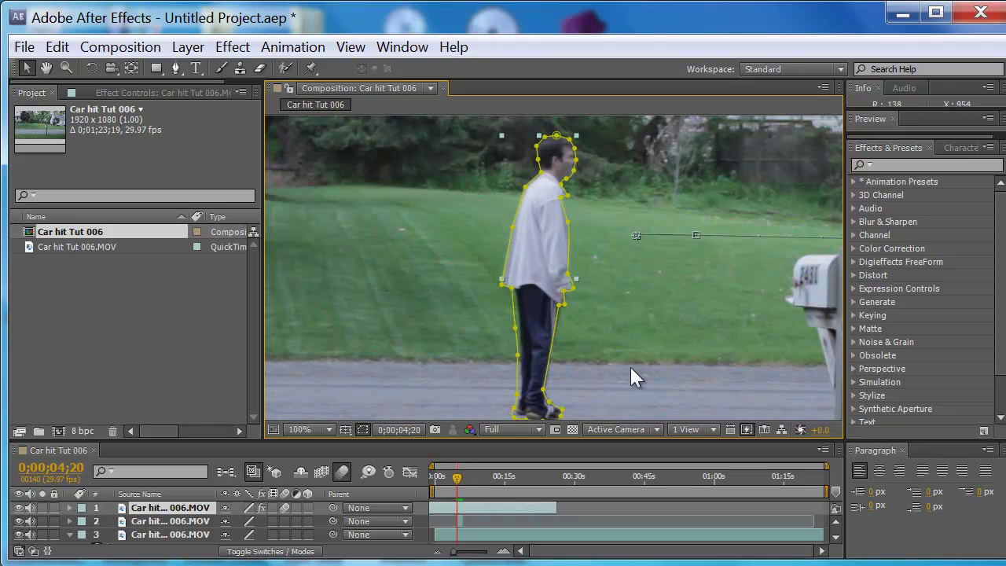
mouse_move(623, 367)
mouse_down()
mouse_move(632, 345)
mouse_move(626, 351)
mouse_up()
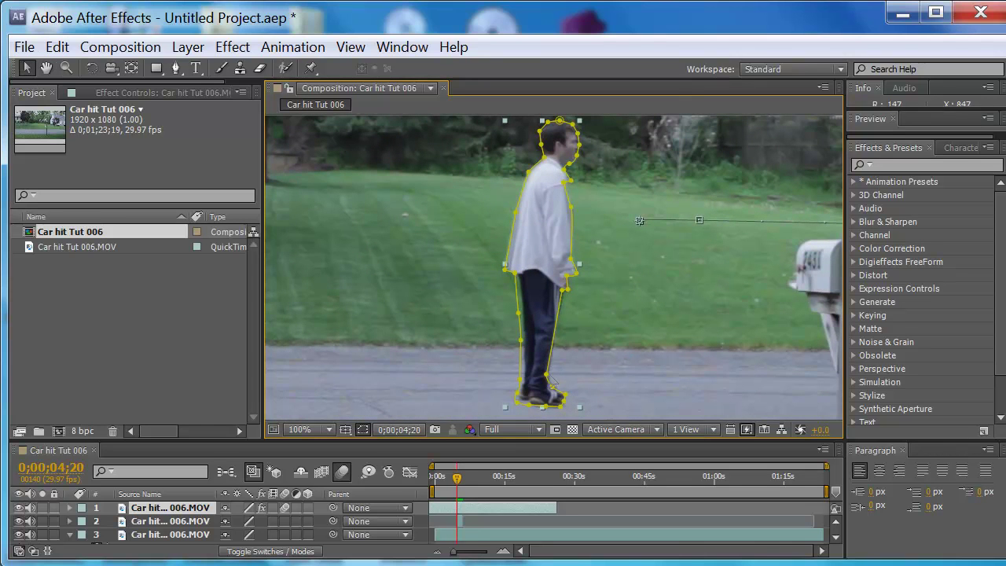
drag(546, 383, 594, 379)
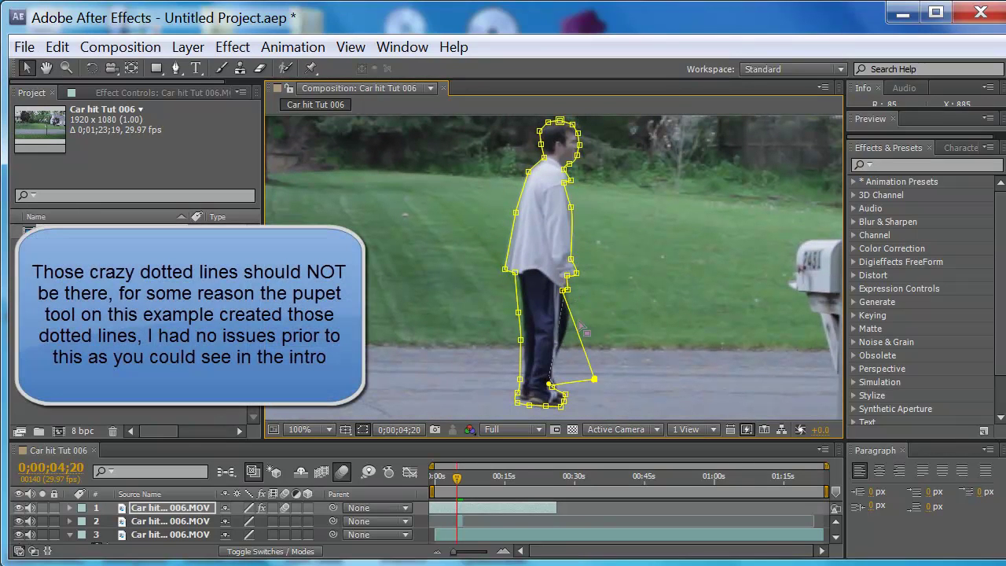
drag(555, 315, 588, 253)
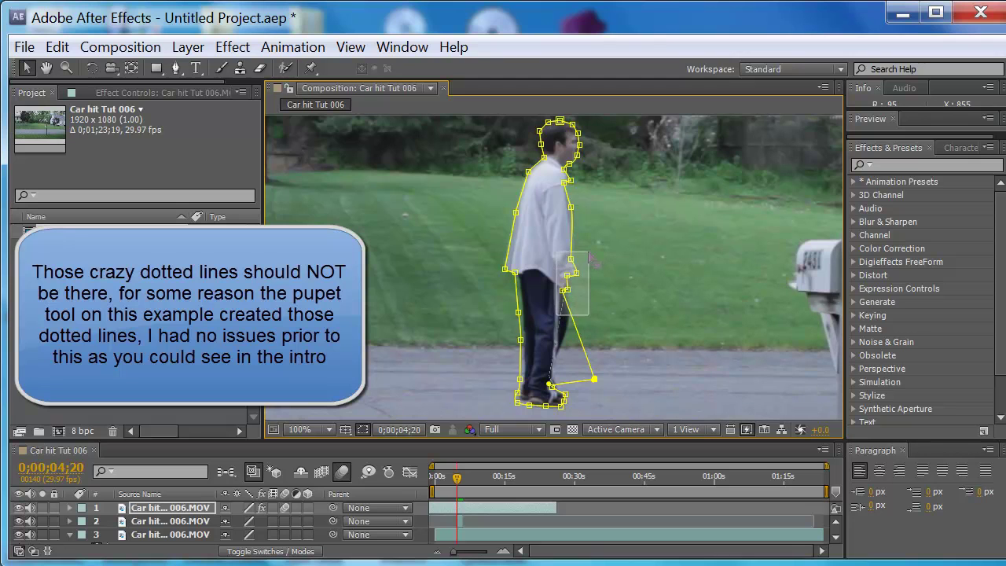
drag(588, 254, 589, 254)
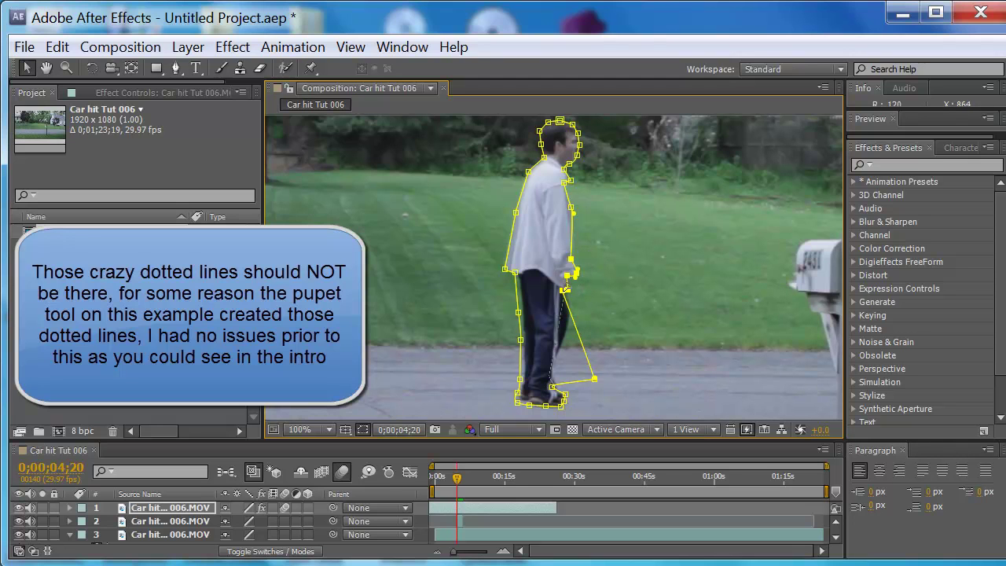
drag(581, 281, 617, 285)
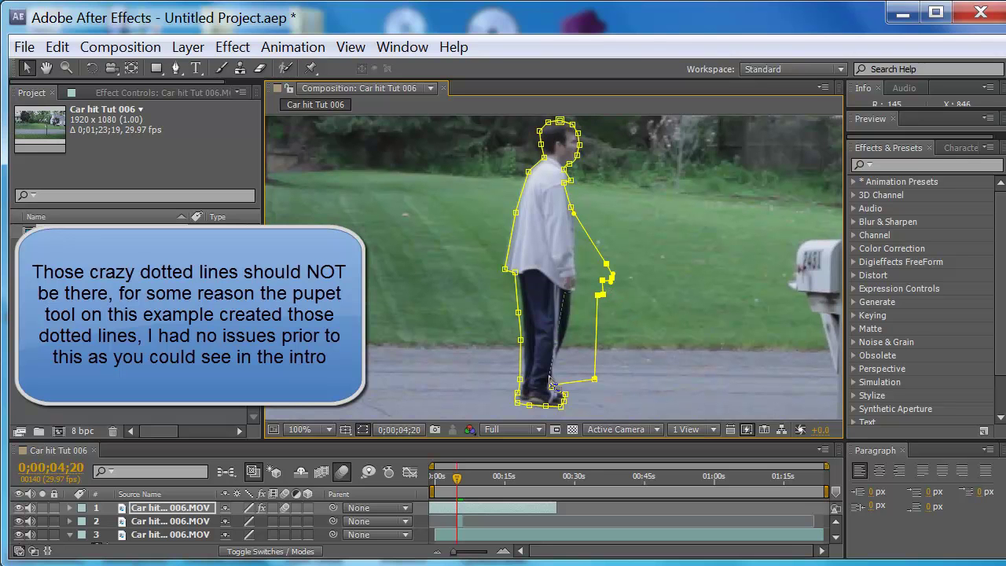
- Move the mask points behind the man outward, from his heel up his back to the back of his head
drag(507, 405, 497, 281)
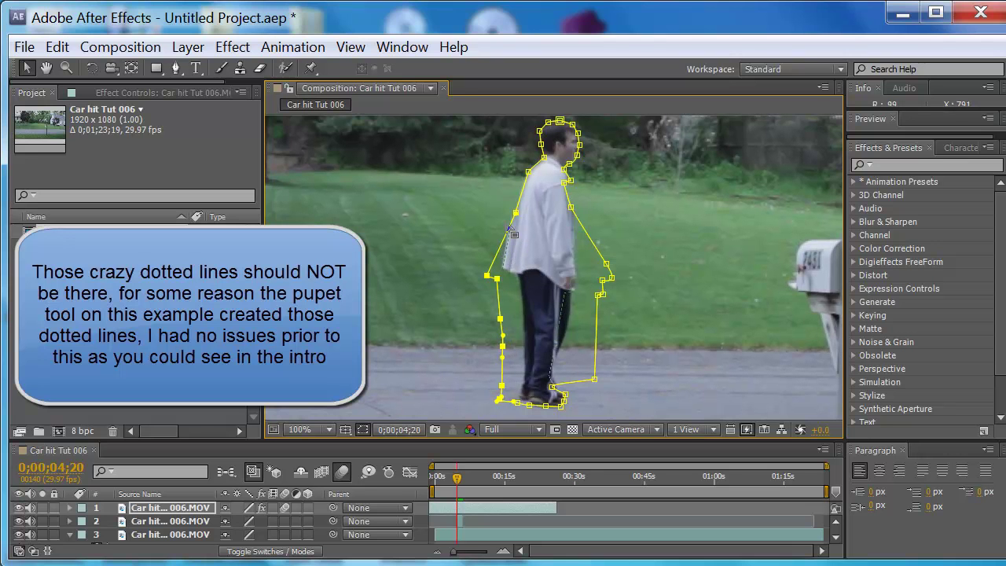
drag(493, 220, 557, 152)
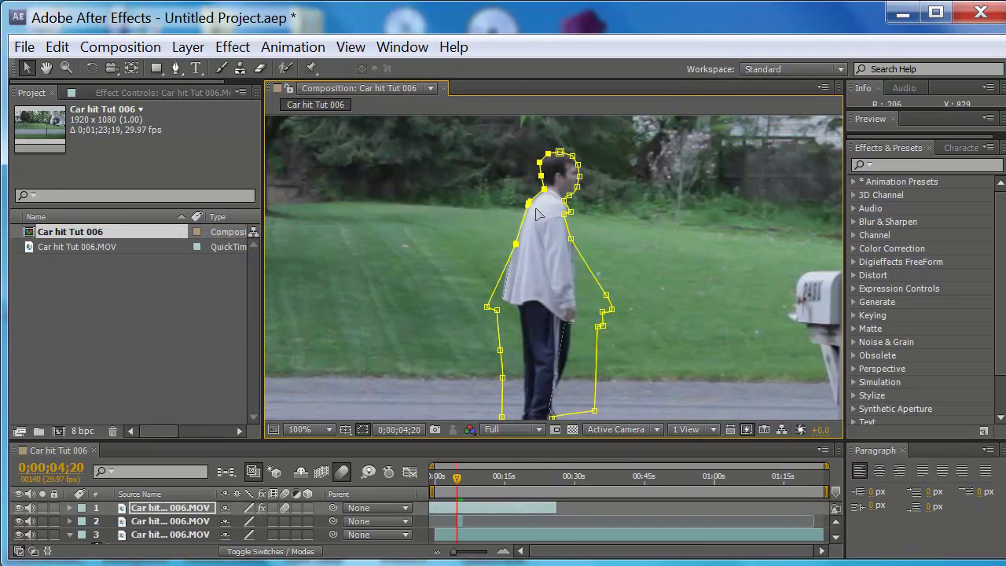
drag(528, 205, 511, 202)
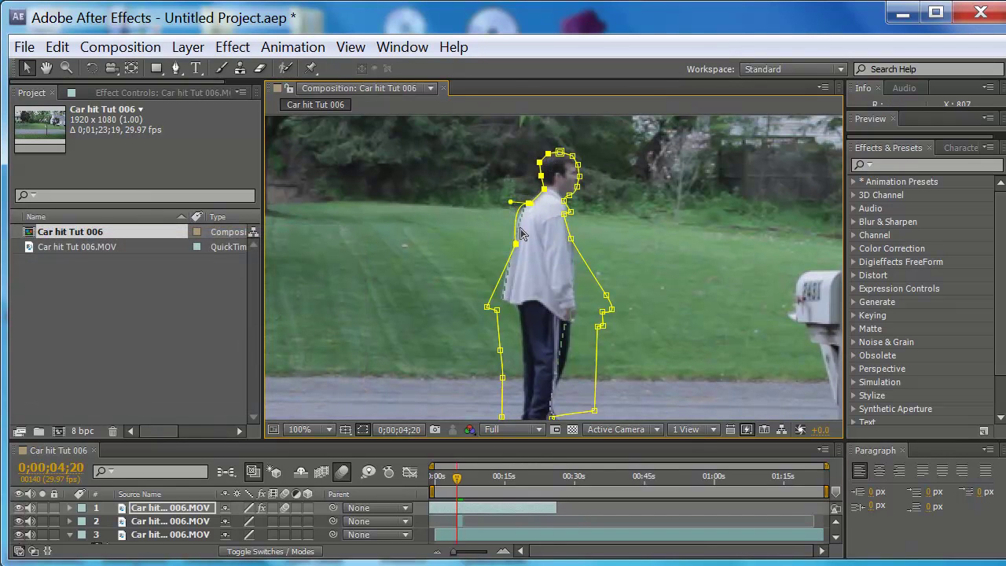
drag(517, 244, 499, 239)
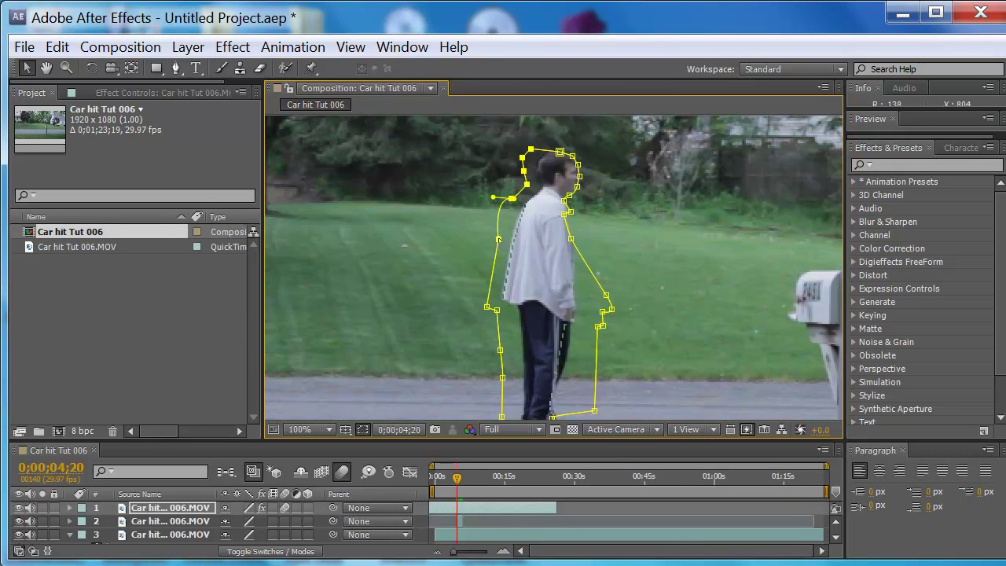
- Move the mask points in front of the man's face, neck and chest outward to widen the mask there
drag(550, 237, 598, 142)
drag(572, 201, 602, 201)
drag(571, 238, 599, 238)
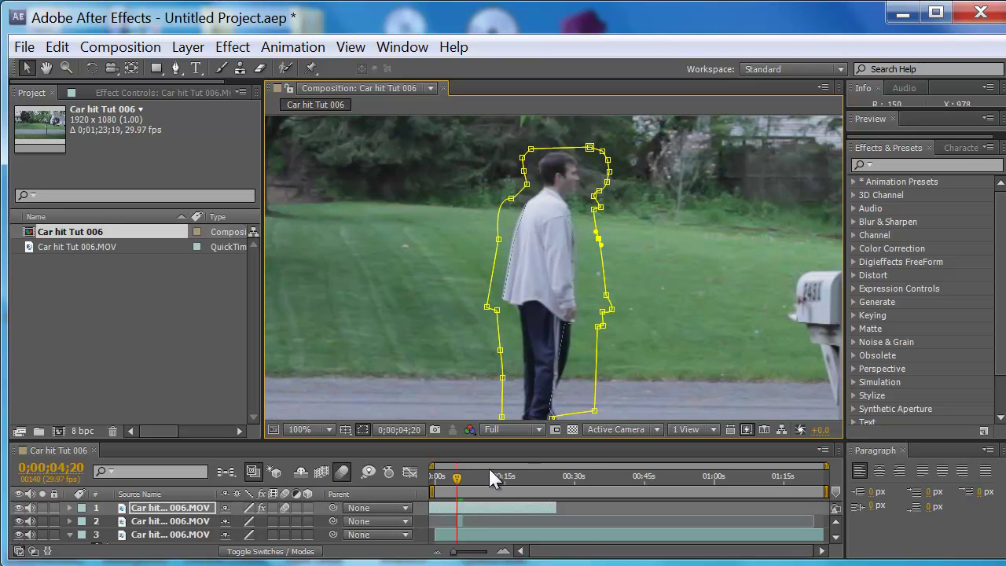
- Step through the frames from 0;00;04;20 to 0;00;05;02 and back to examine the widened mask around the man
key(Page_Down)
key(Page_Down)
key(Page_Down)
key(Page_Down)
key(Page_Down)
key(Page_Down)
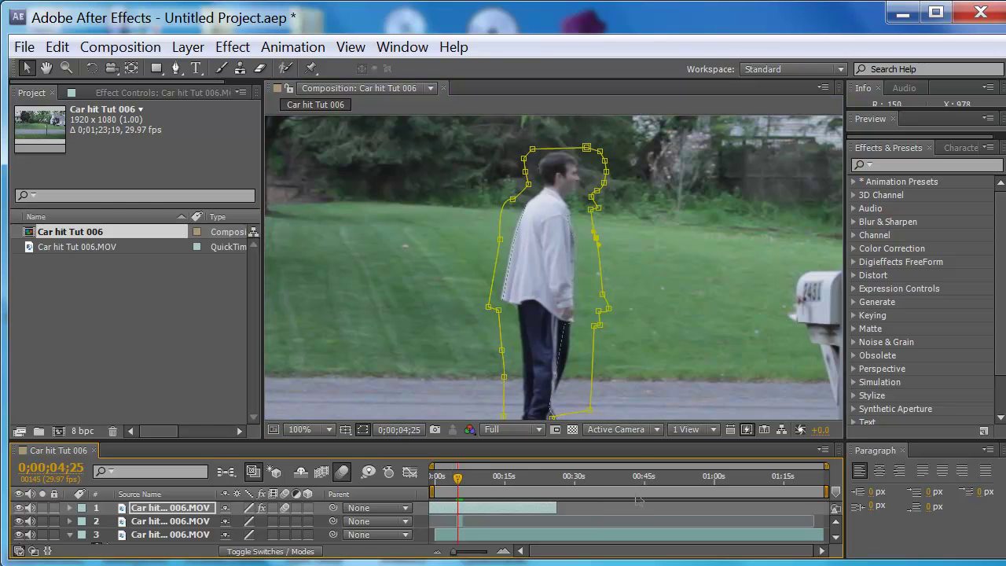
key(Page_Down)
key(Page_Down)
key(Page_Down)
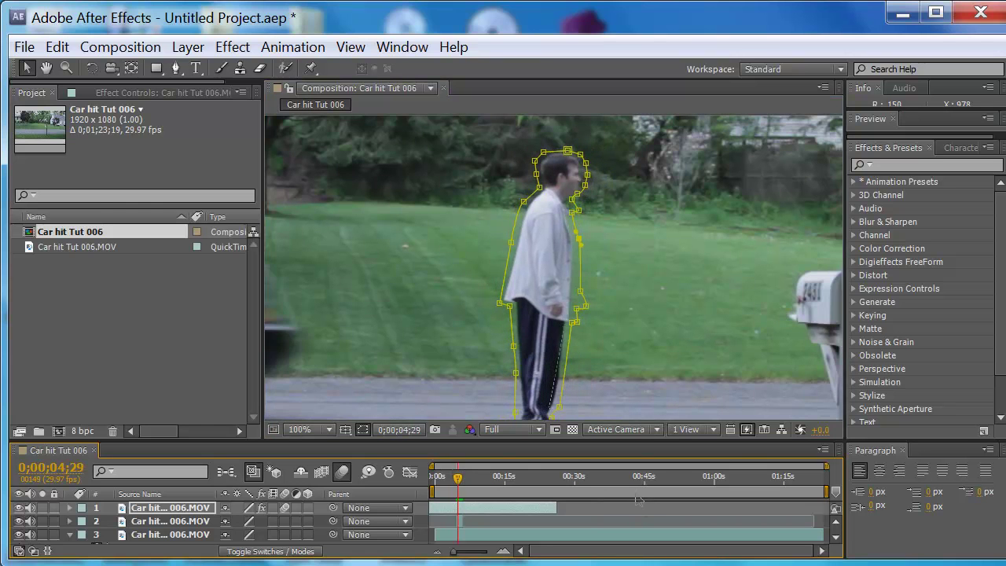
key(Page_Down)
key(Page_Down)
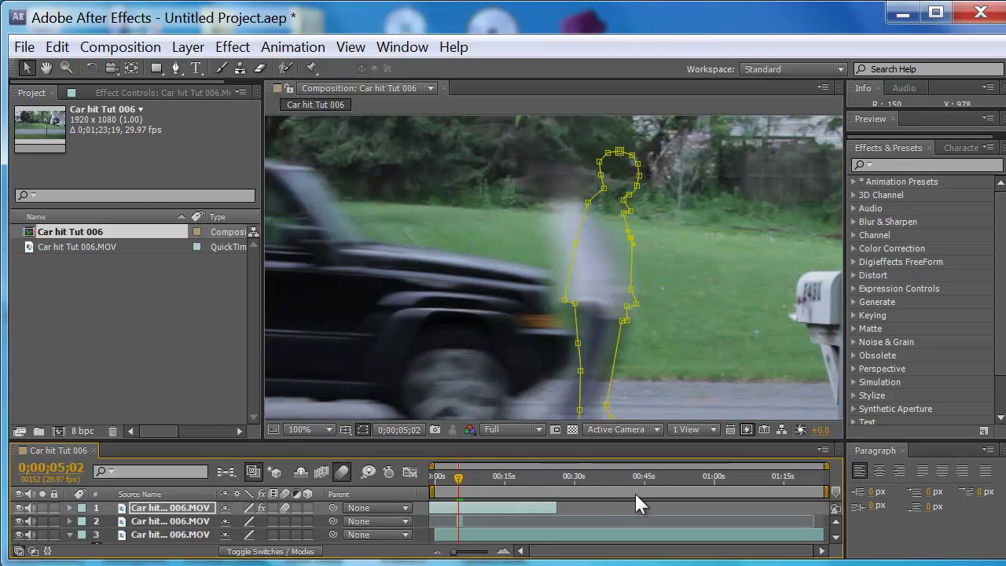
key(Page_Up)
key(Page_Up)
key(Page_Up)
key(Page_Up)
key(Page_Up)
key(Page_Up)
key(Page_Up)
key(Page_Up)
key(Page_Up)
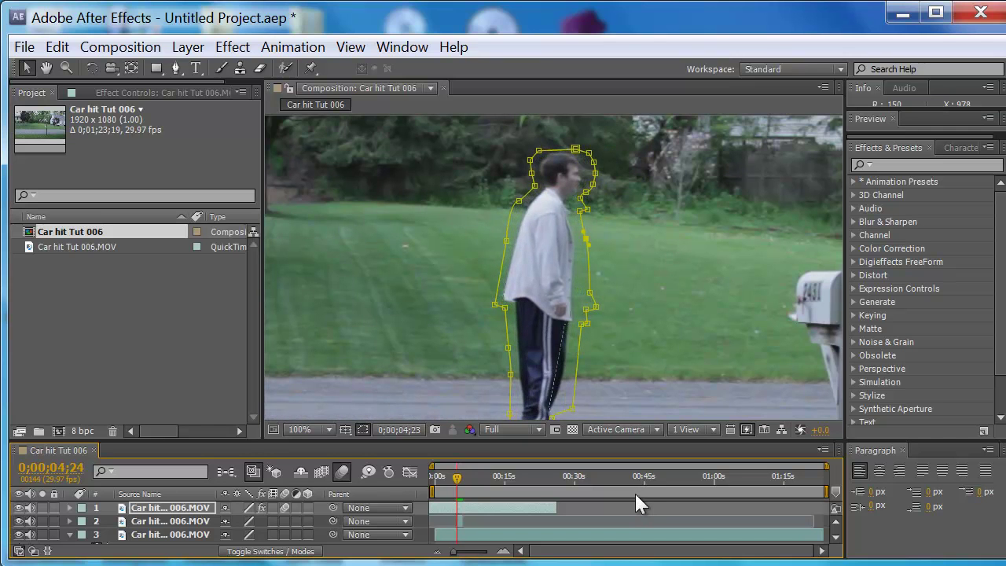
- At 0;00;04;13, move the mask points around the man's shoes downward and the point at his front ankle outward, then check with the paths hidden
key(Page_Up)
key(Page_Up)
key(Page_Up)
key(Page_Up)
key(Page_Up)
key(Page_Up)
key(Page_Up)
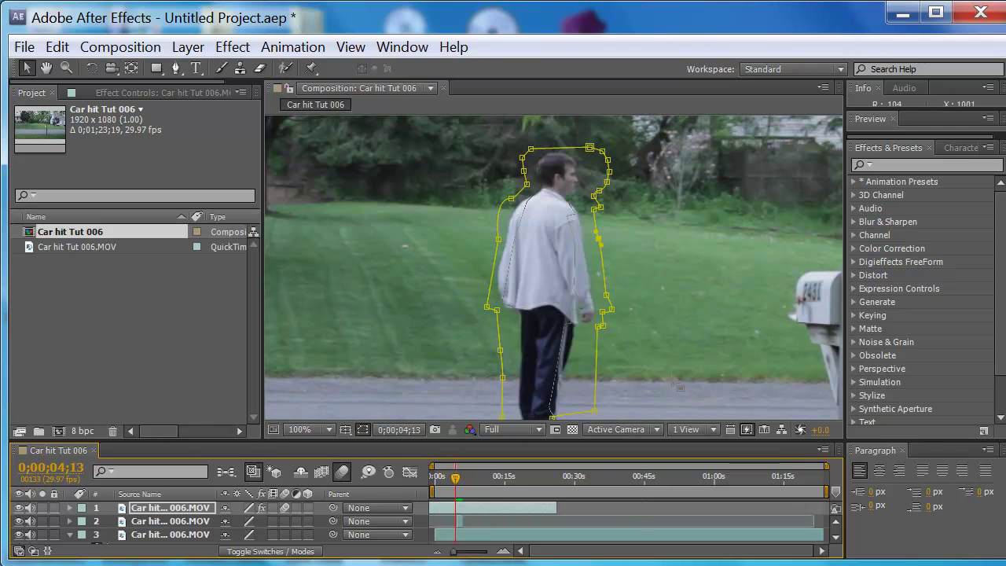
scroll(669, 375, down, 2)
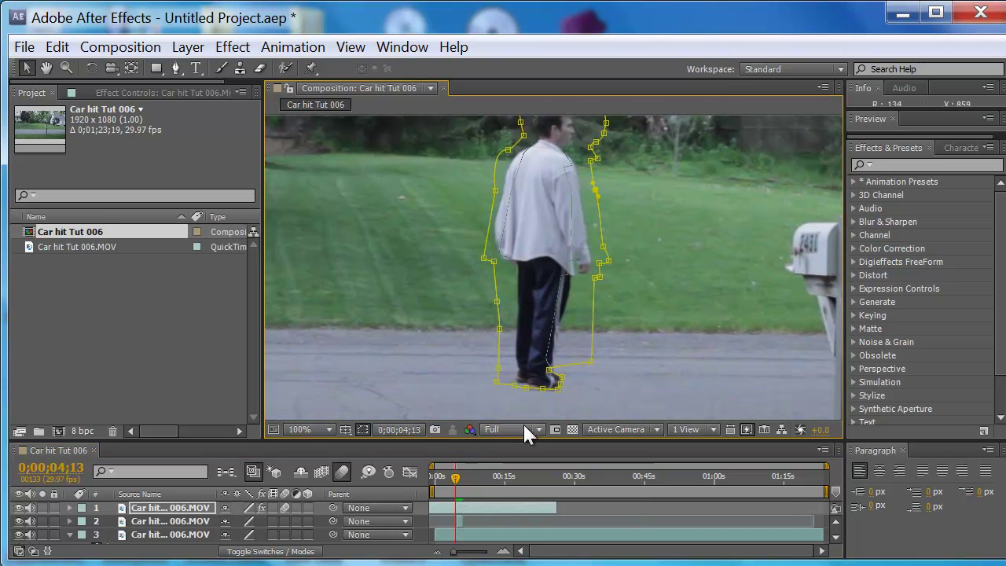
drag(493, 399, 619, 352)
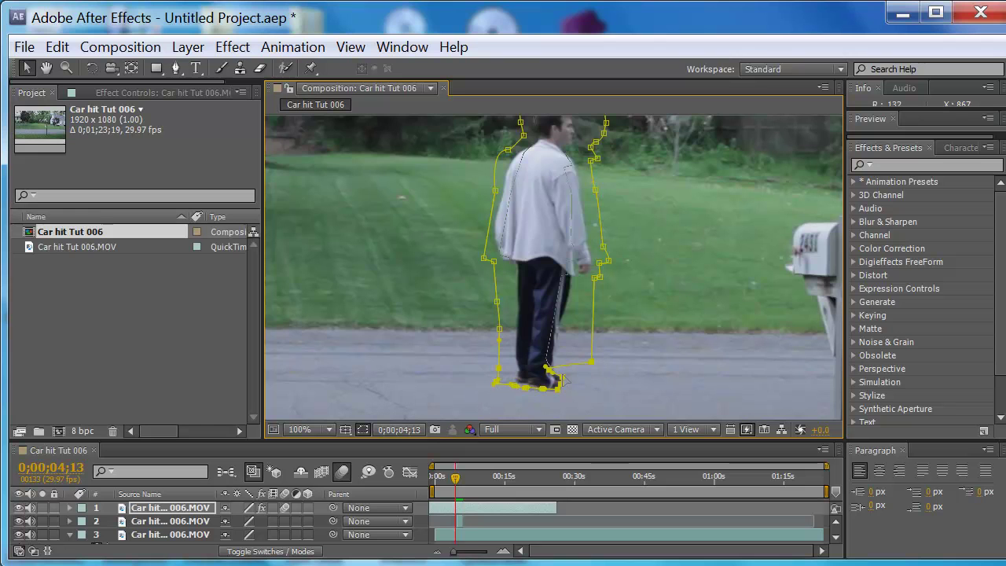
drag(563, 380, 572, 405)
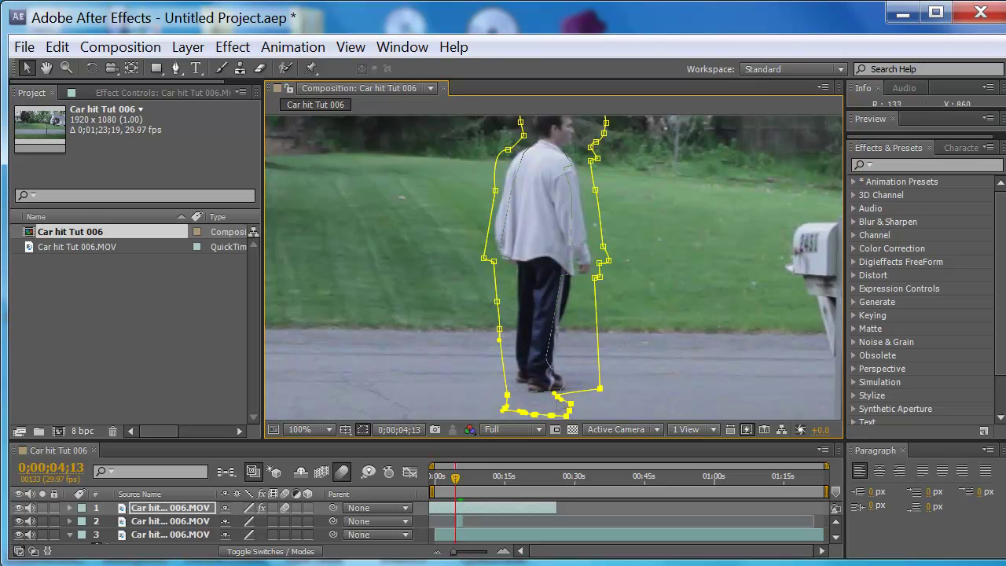
shift+click(556, 395)
drag(556, 395, 594, 401)
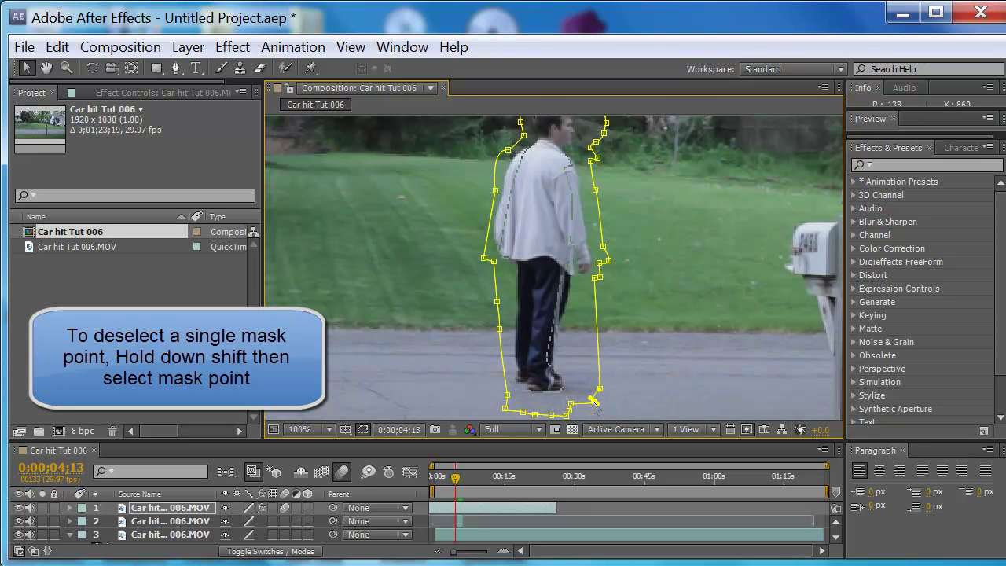
click(362, 429)
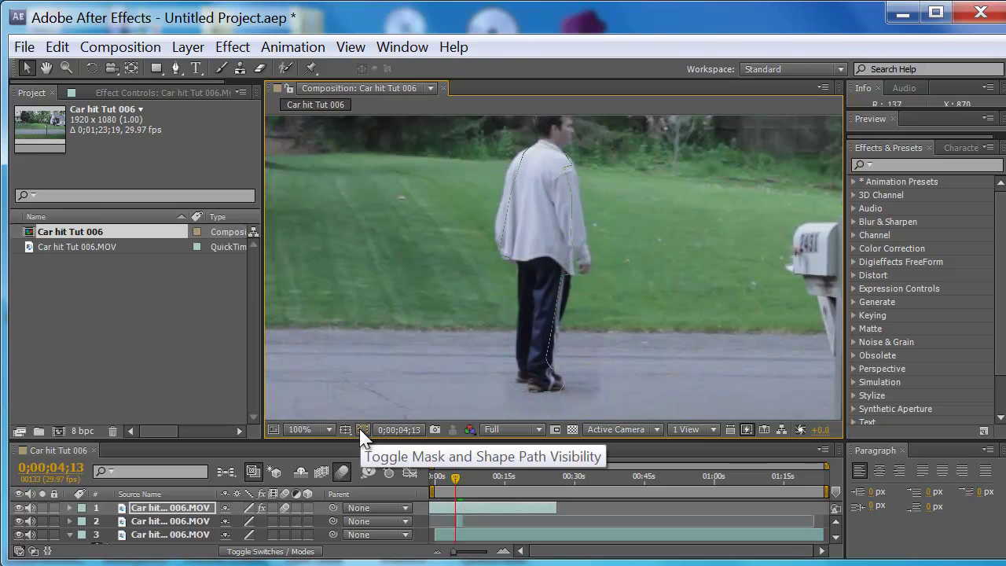
click(362, 429)
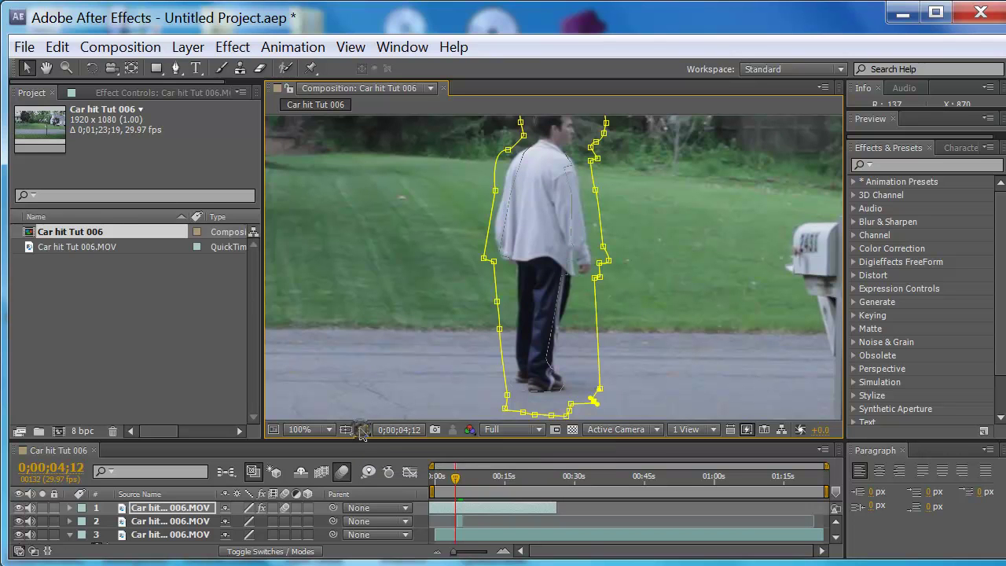
- At 0;00;04;07, move the mask points behind the man's neck, back, hand and legs outward, away from his body
key(Page_Up)
key(Page_Up)
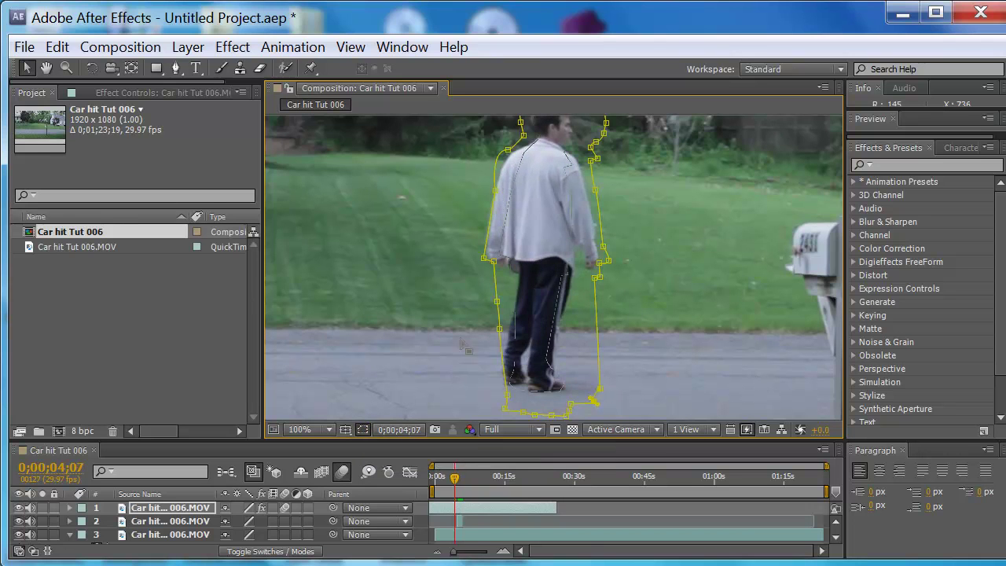
drag(463, 273, 541, 134)
drag(481, 265, 450, 264)
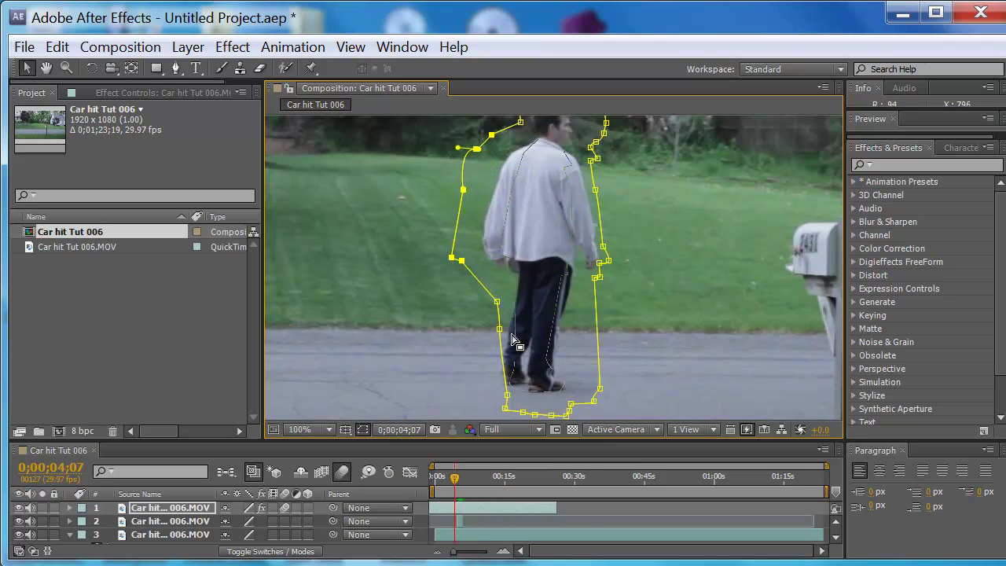
drag(487, 292, 530, 388)
drag(502, 332, 460, 361)
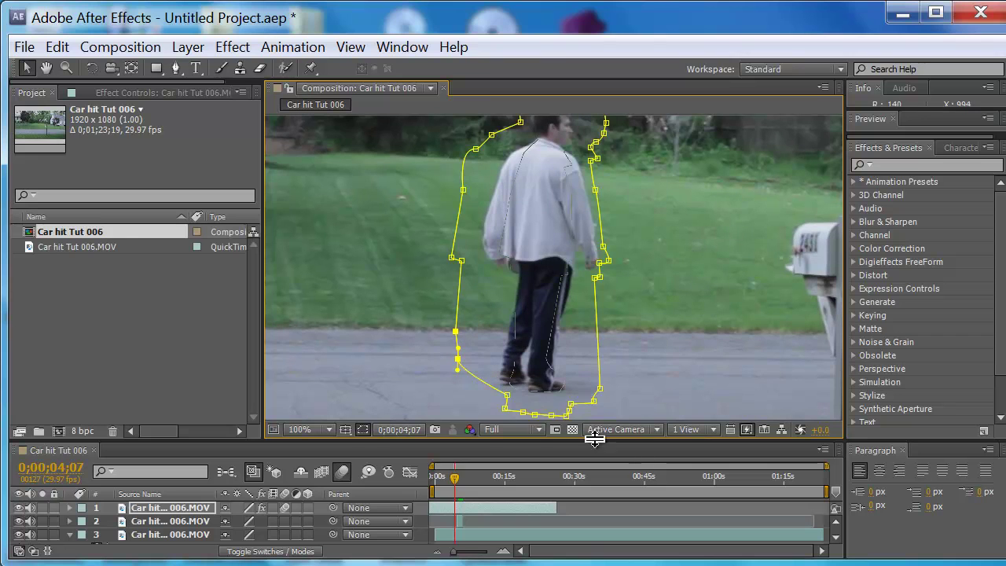
- Hide the mask paths and step back through the frames to 0;00;03;28 to examine the man's outline for stray edge lines
click(362, 429)
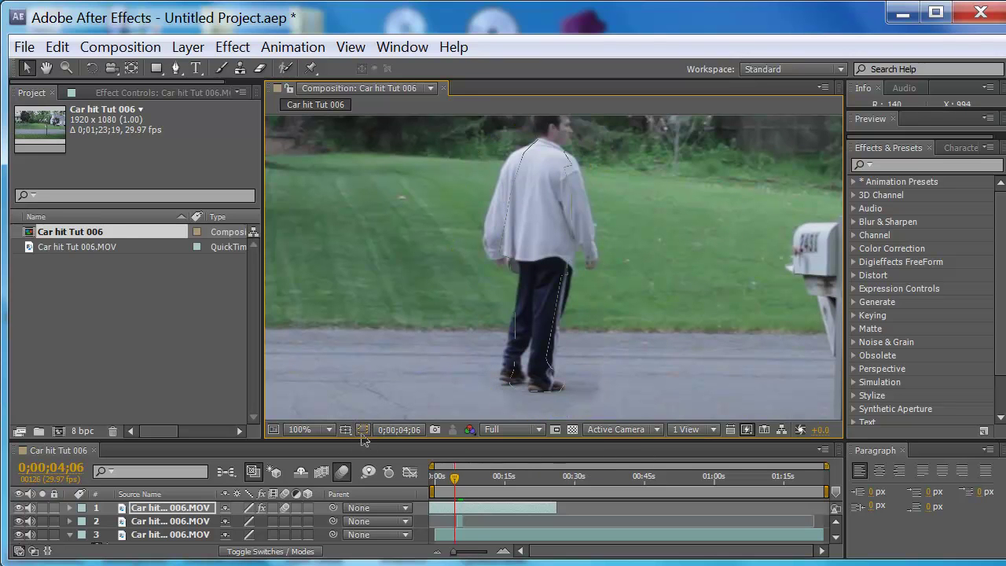
key(Page_Up)
key(Page_Up)
key(Page_Up)
key(Page_Up)
key(Page_Up)
key(Page_Up)
key(Page_Up)
key(Page_Up)
- Enlarge the composition view and trim both ends of the work area to a few seconds around the car hit
drag(460, 439, 471, 484)
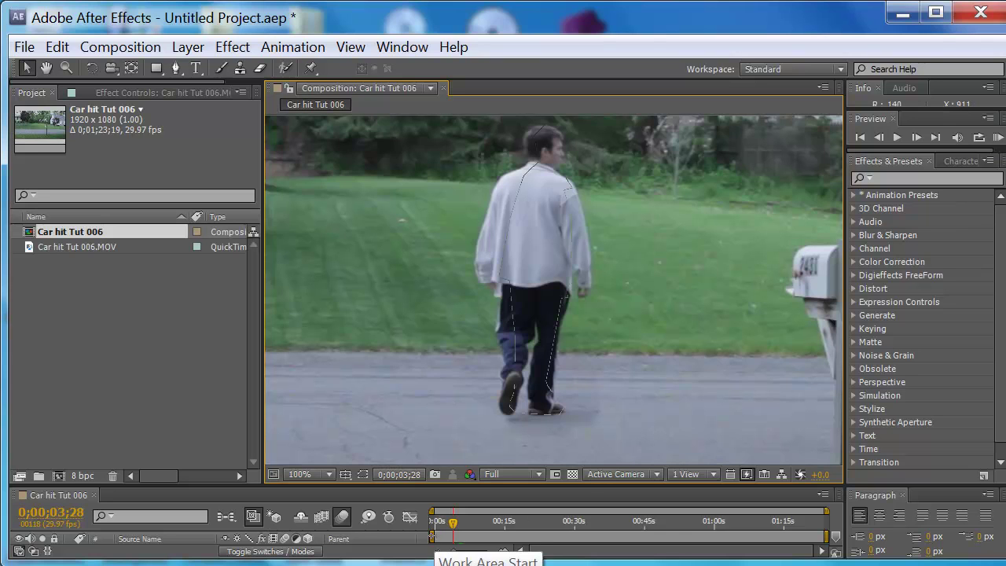
drag(432, 536, 444, 536)
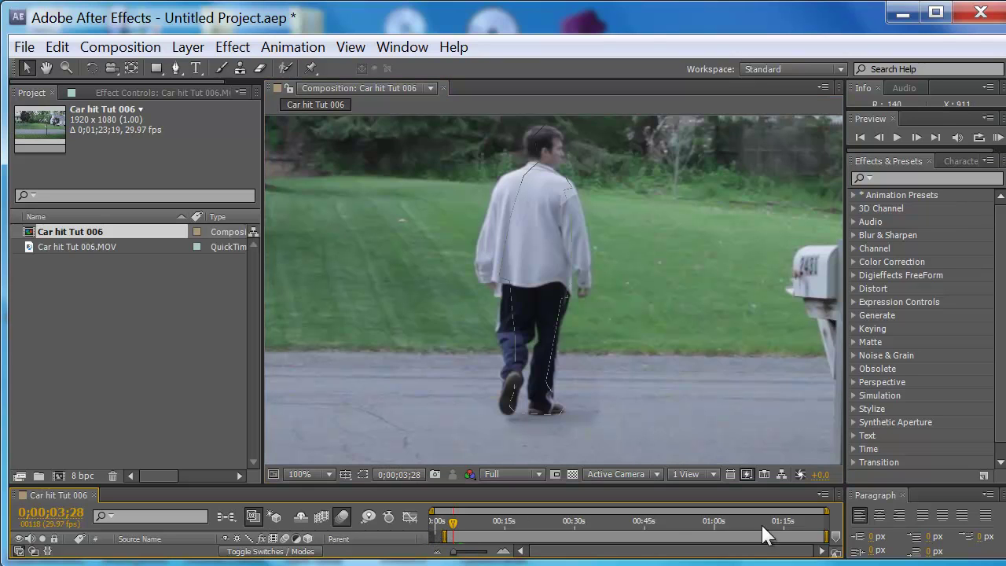
drag(826, 536, 476, 542)
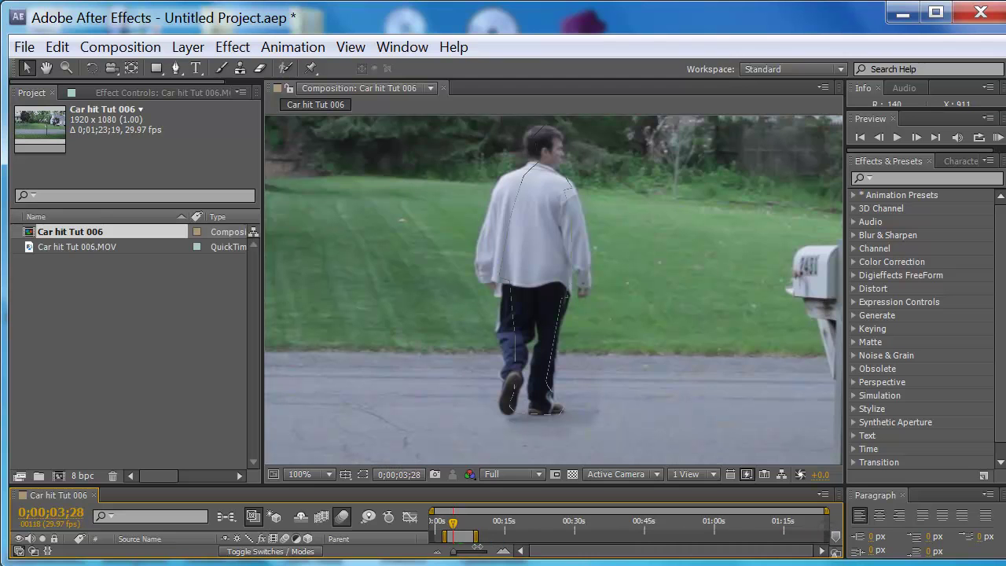
- Set the composition magnification to Fit up to 100% and run a RAM preview of the work area
click(328, 471)
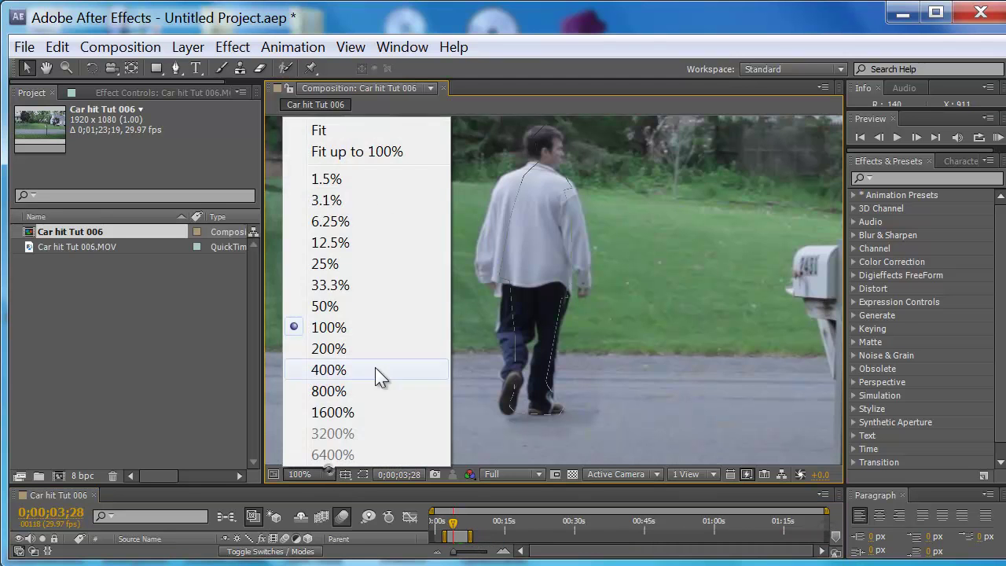
click(372, 154)
click(998, 138)
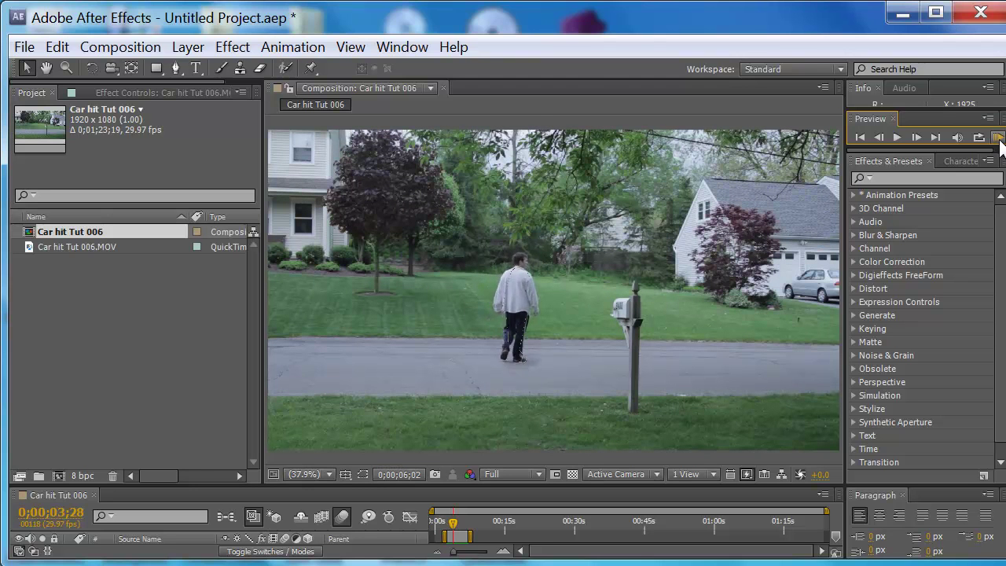
click(923, 202)
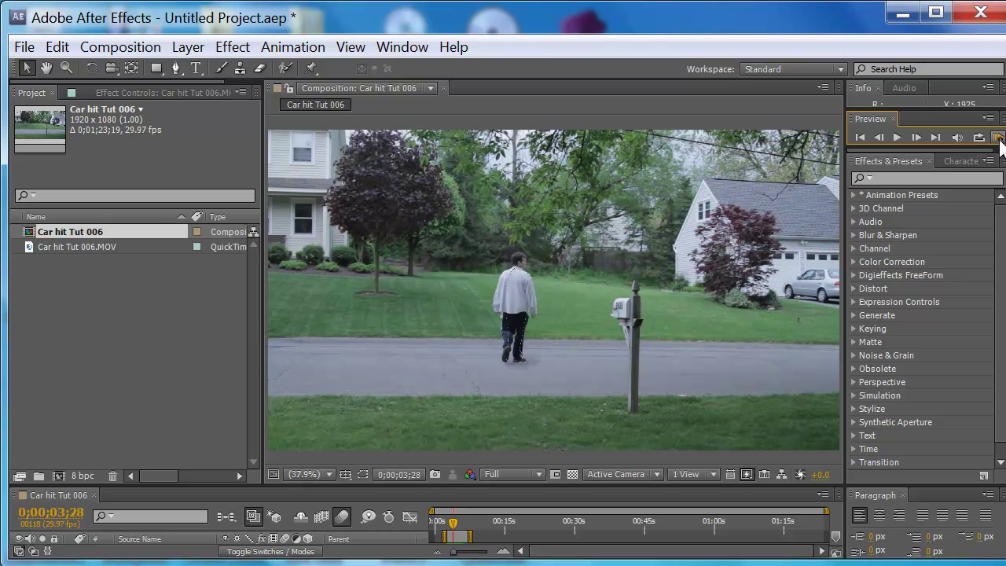